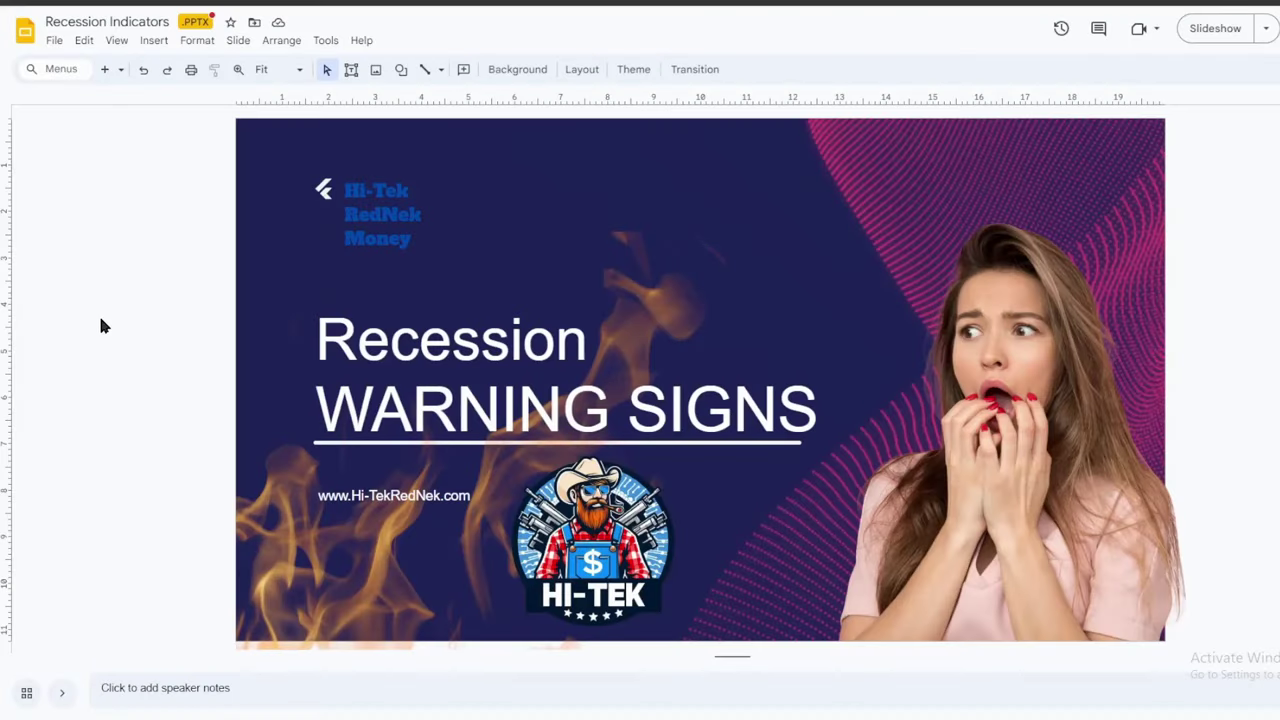
Page through the Recession Indicators deck from the title slide to the Inverted Yield Curve slide
key("Down")
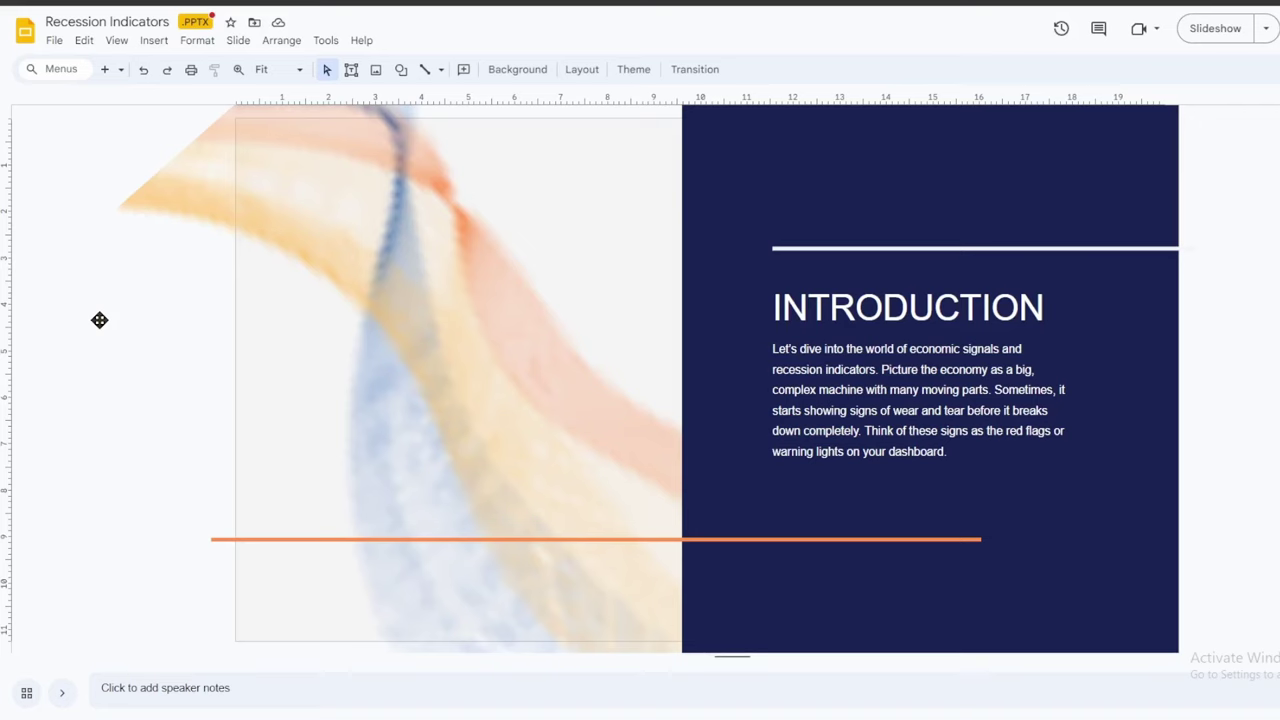
key("Page_Down")
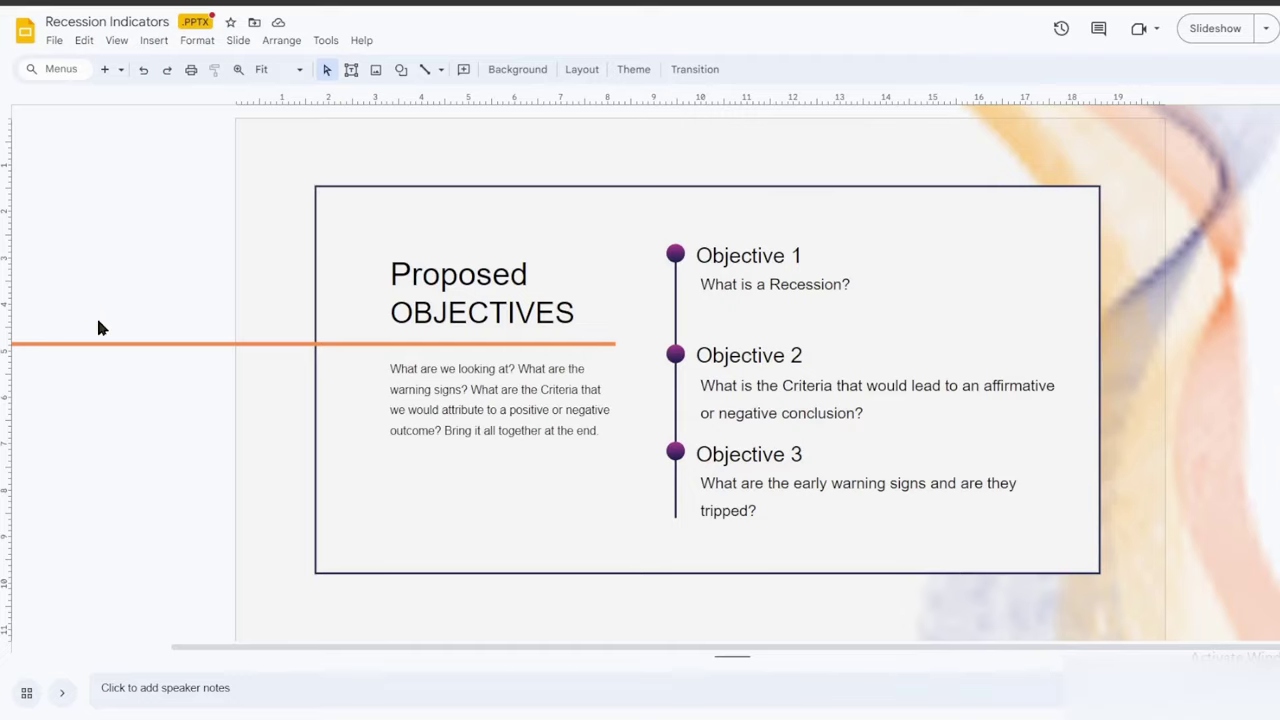
key("Down")
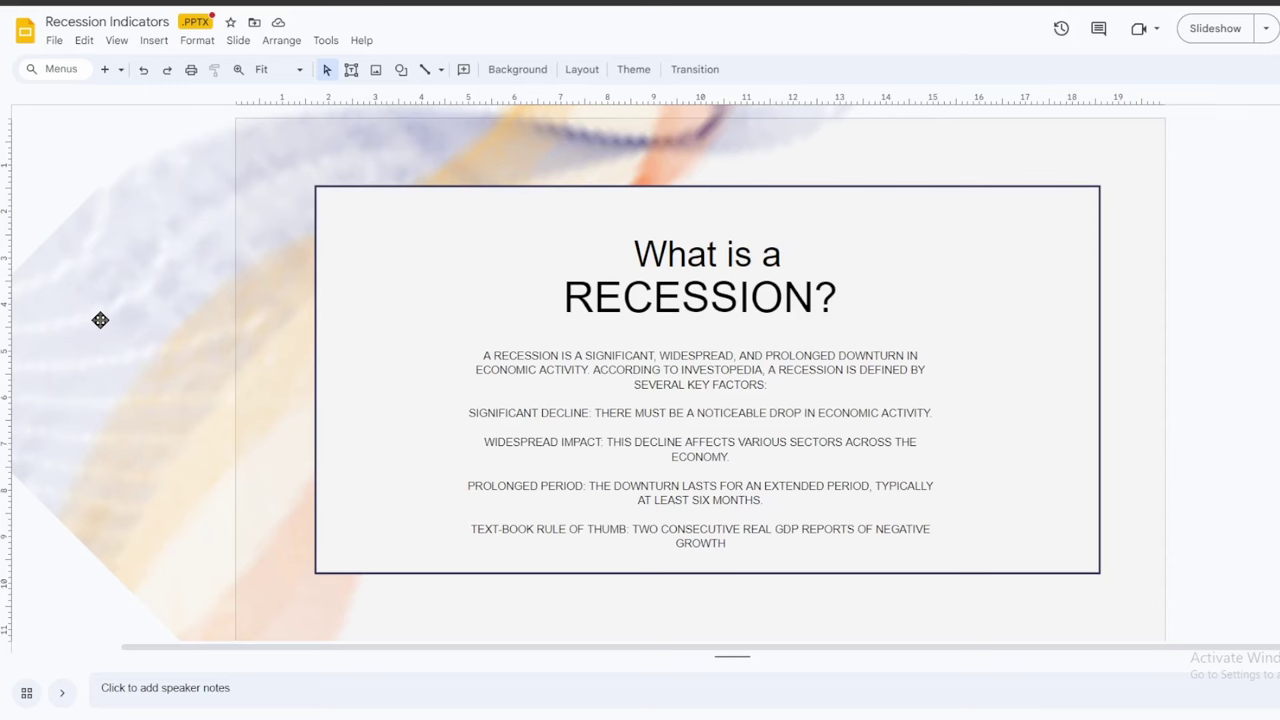
key("Down")
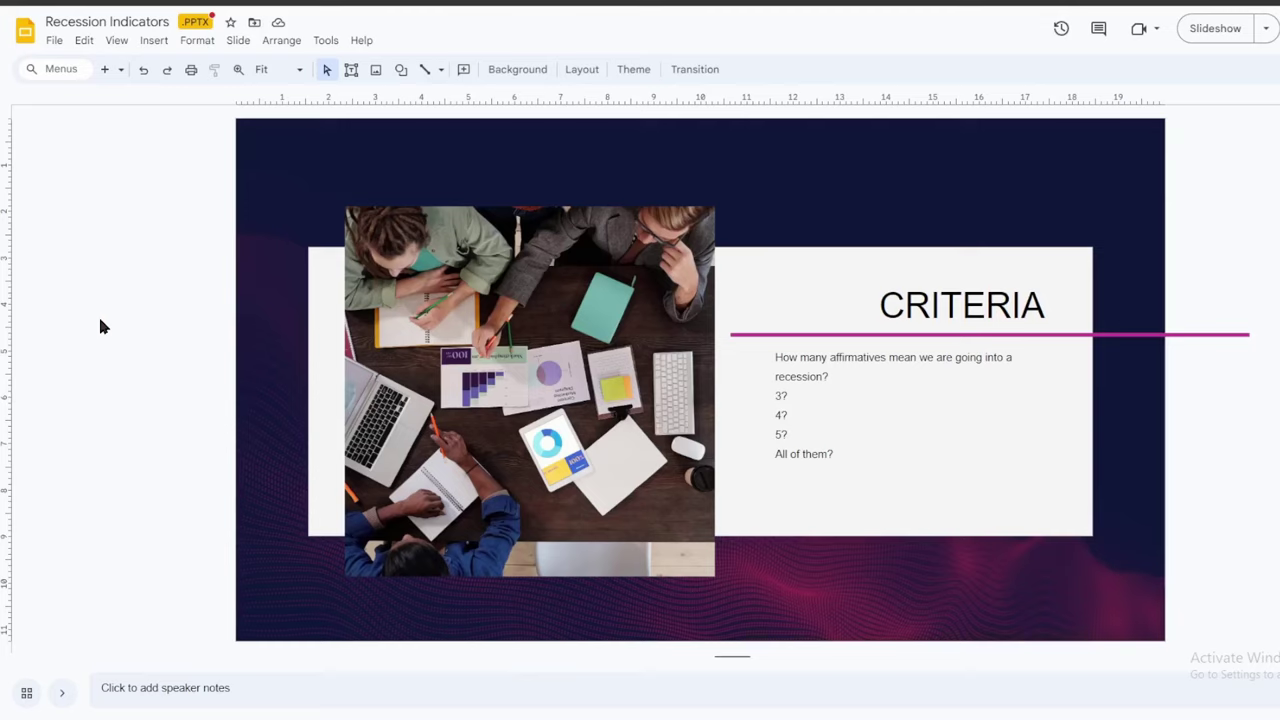
key("Up")
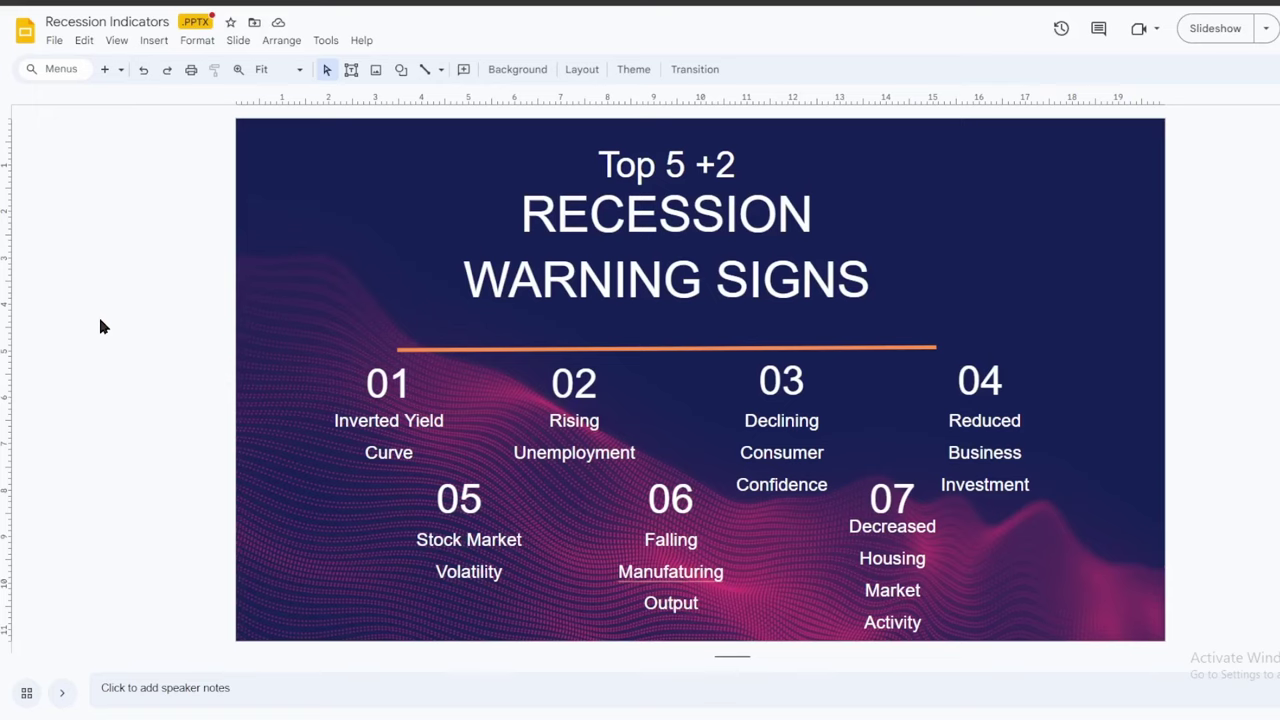
key("Down")
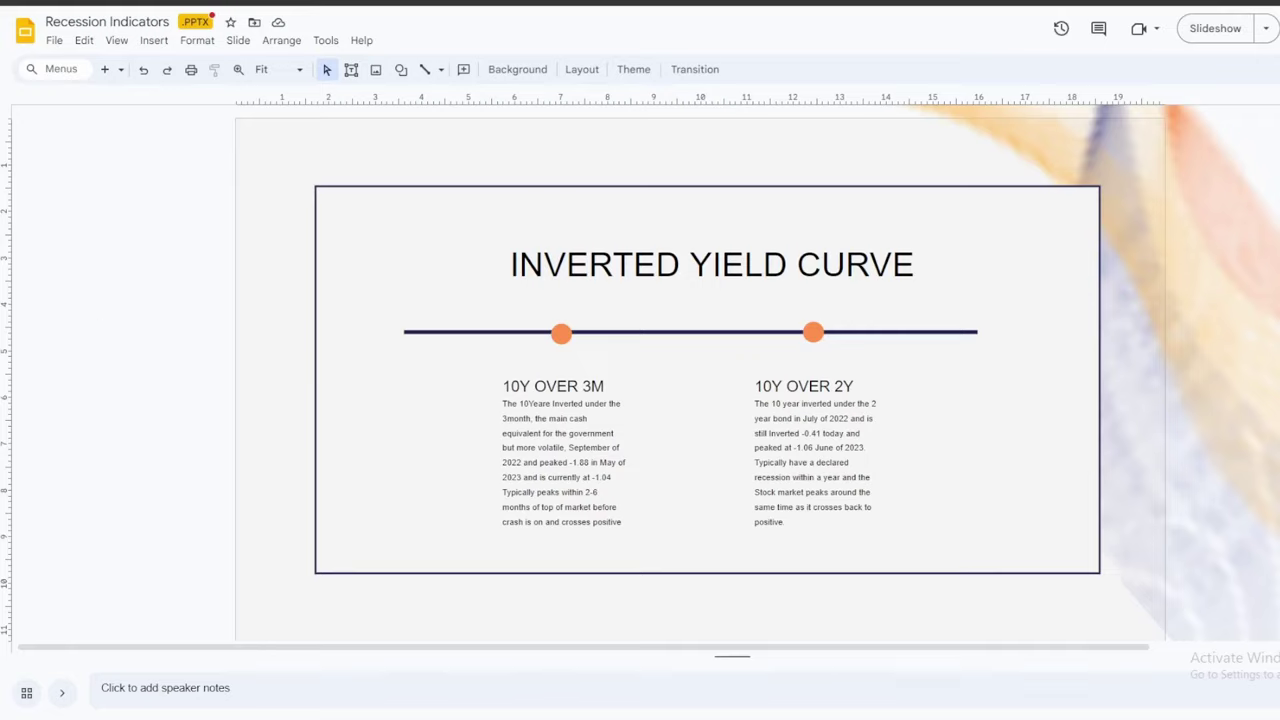
Switch to TradingView and examine the T10Y3M chart at its marked 2022 and 2019 yield-curve crossings
key("alt+Tab")
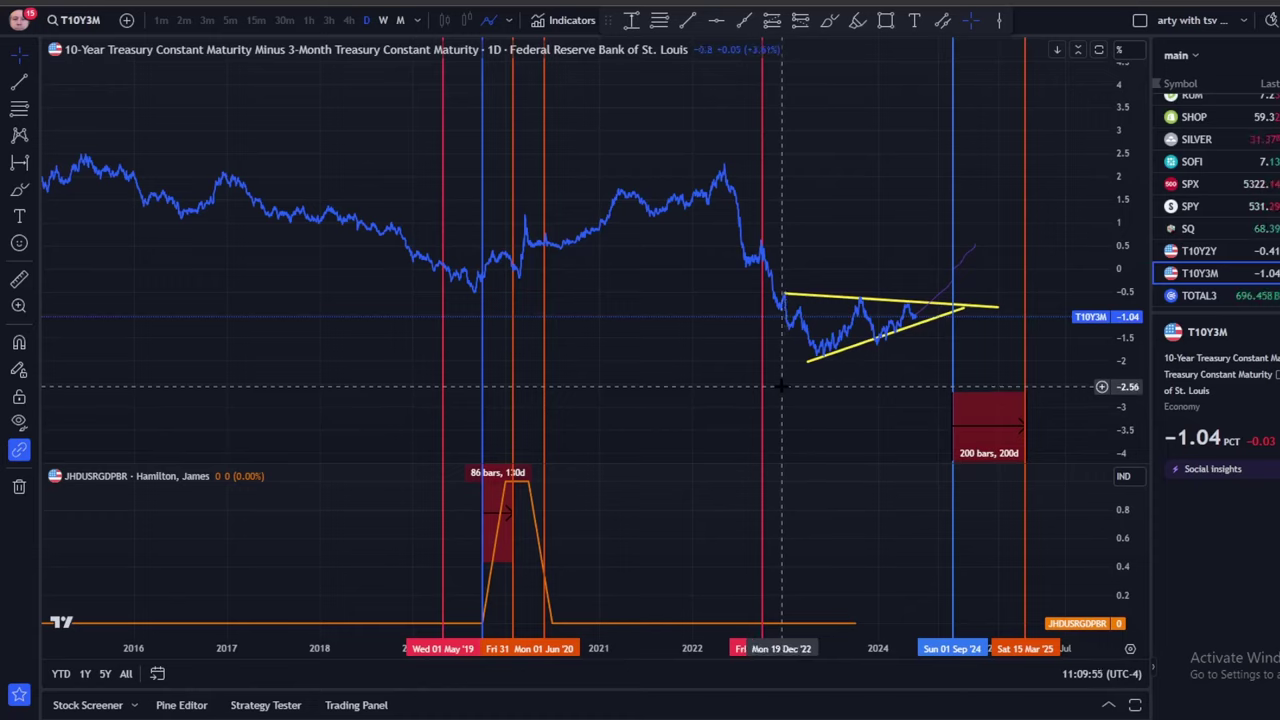
left_click(762, 397)
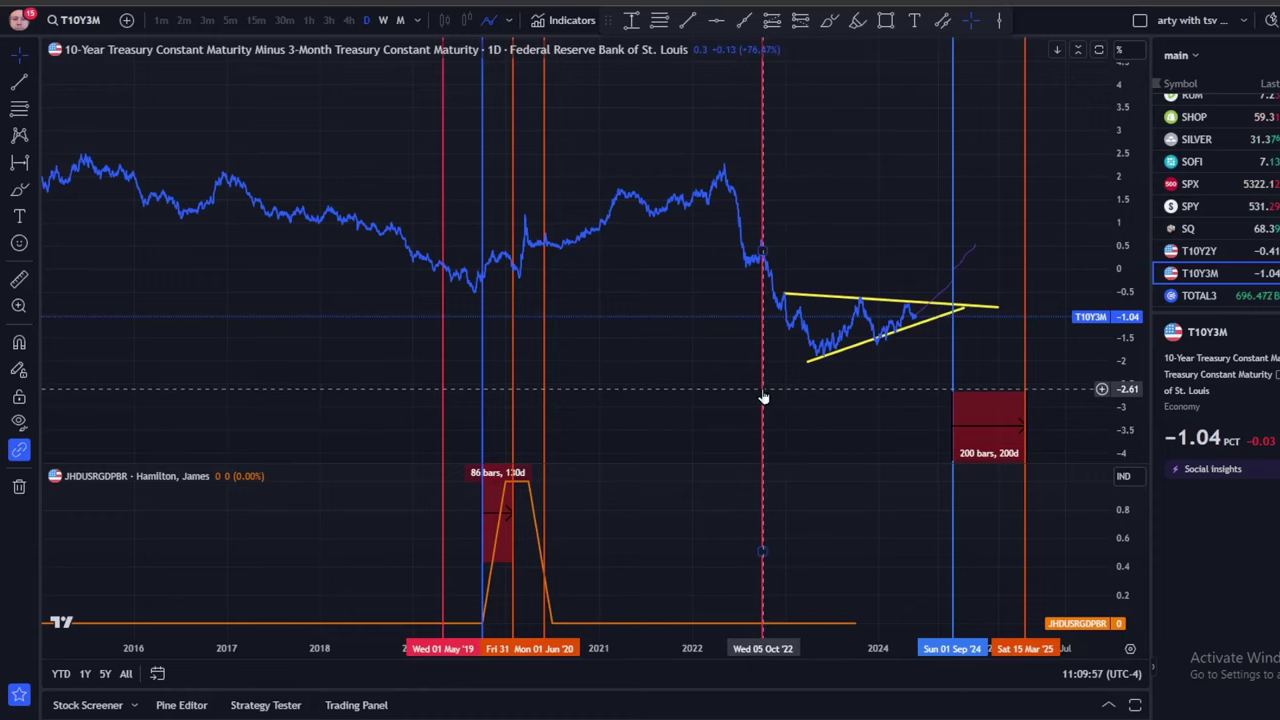
left_click(704, 362)
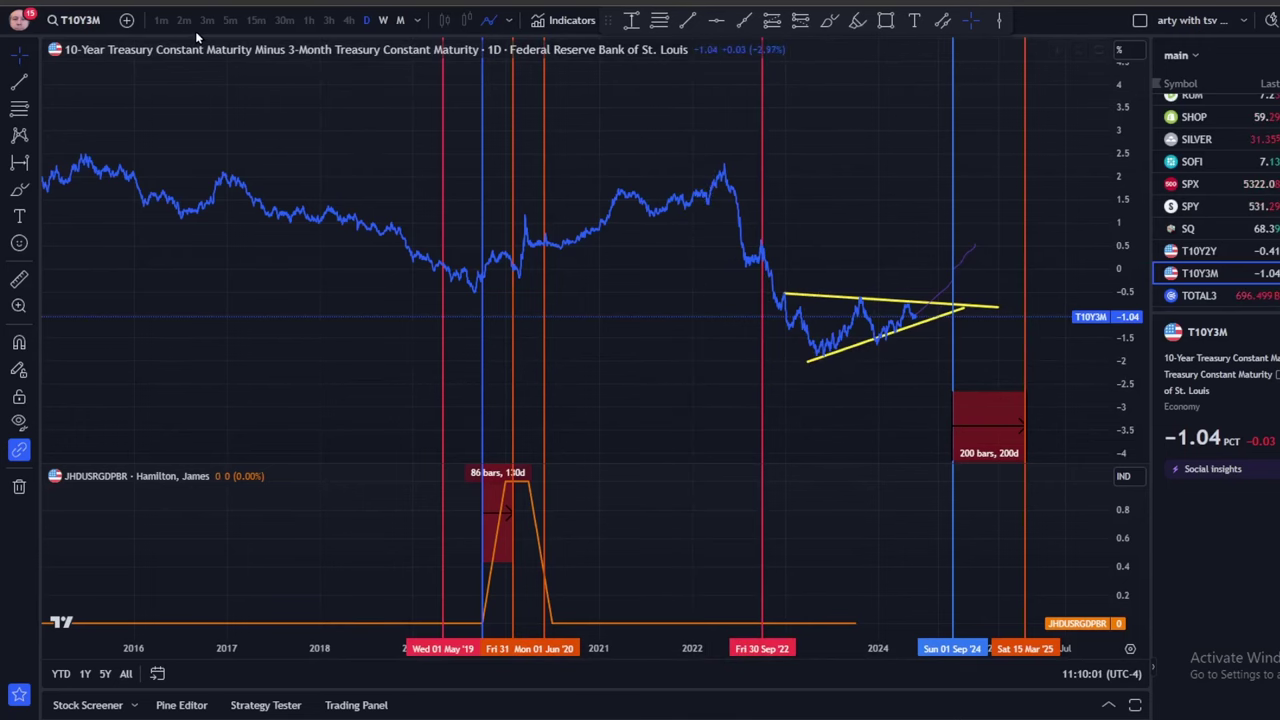
key("ctrl+Tab")
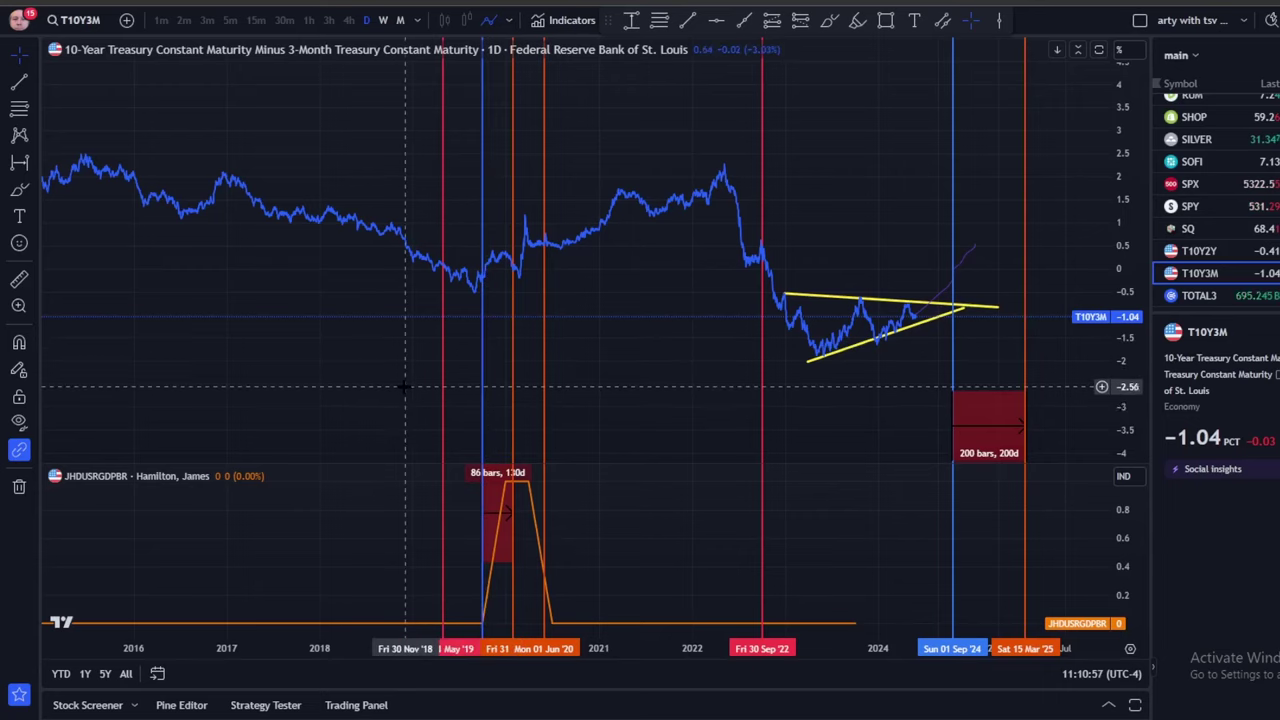
left_click(443, 350)
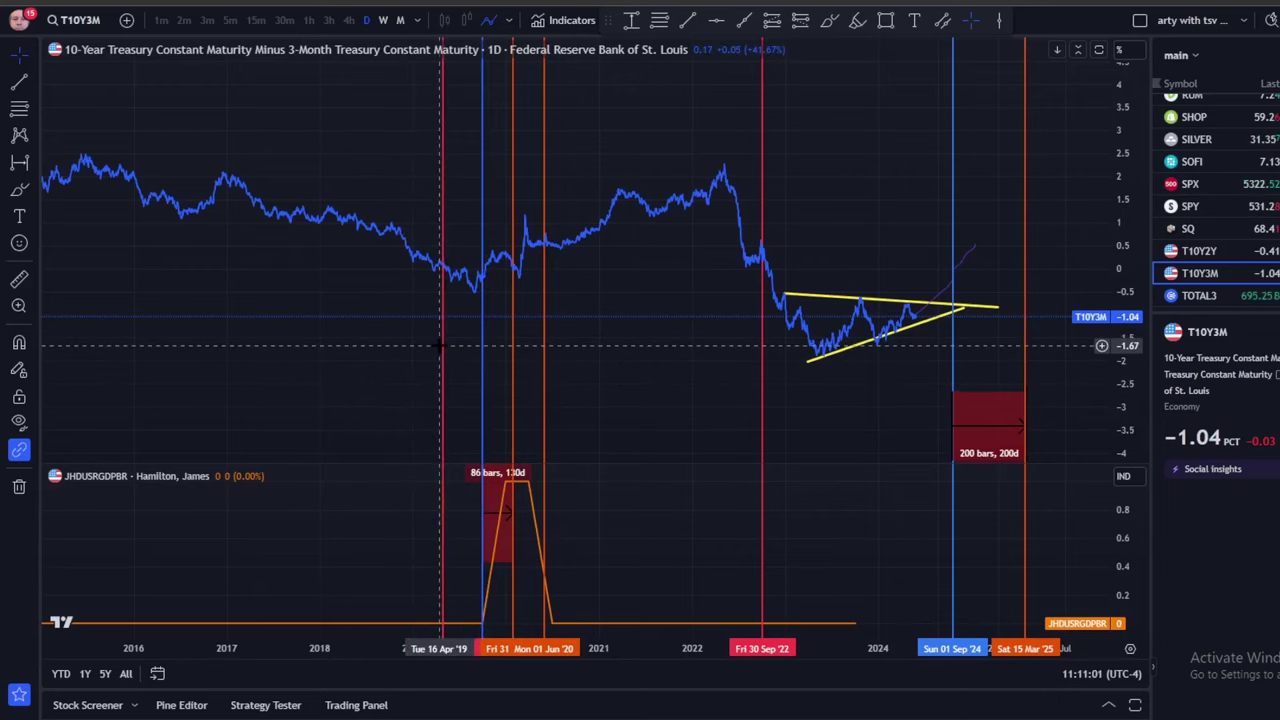
left_click(482, 350)
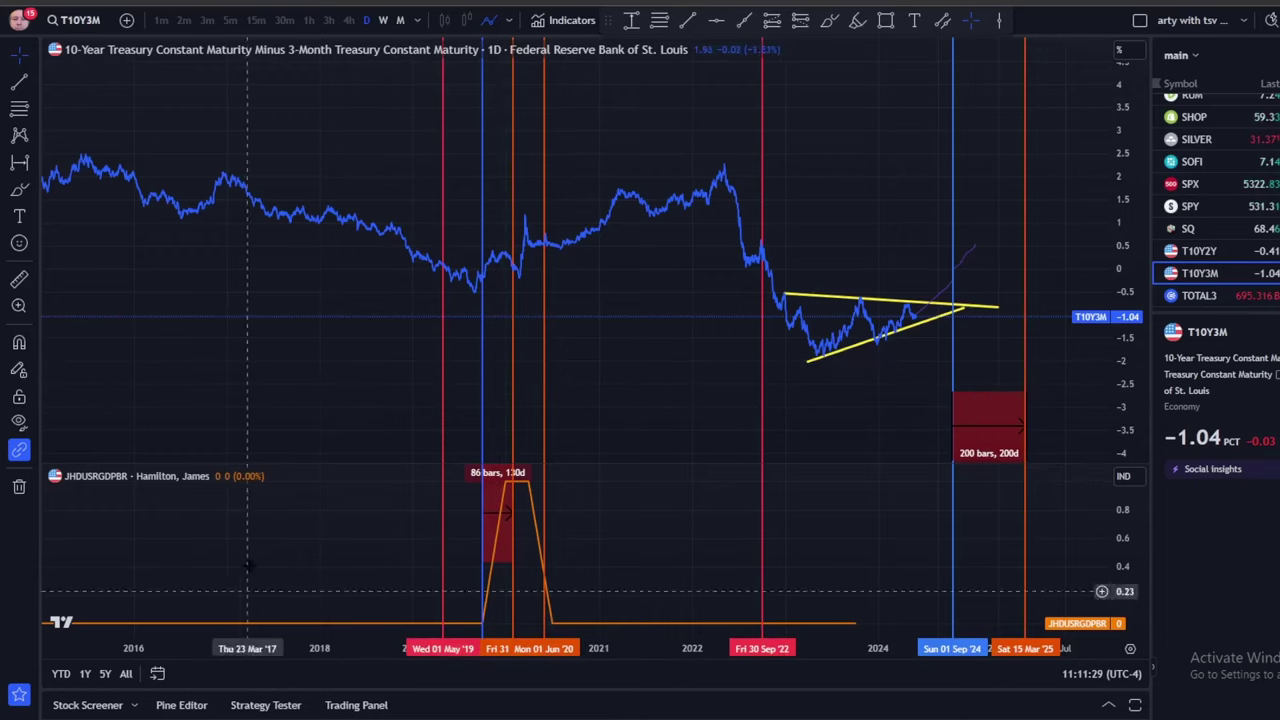
Shorten the date range drawn from the May 2007 line so that it ends on 4 January 2008
scroll(406, 341, "left", 15)
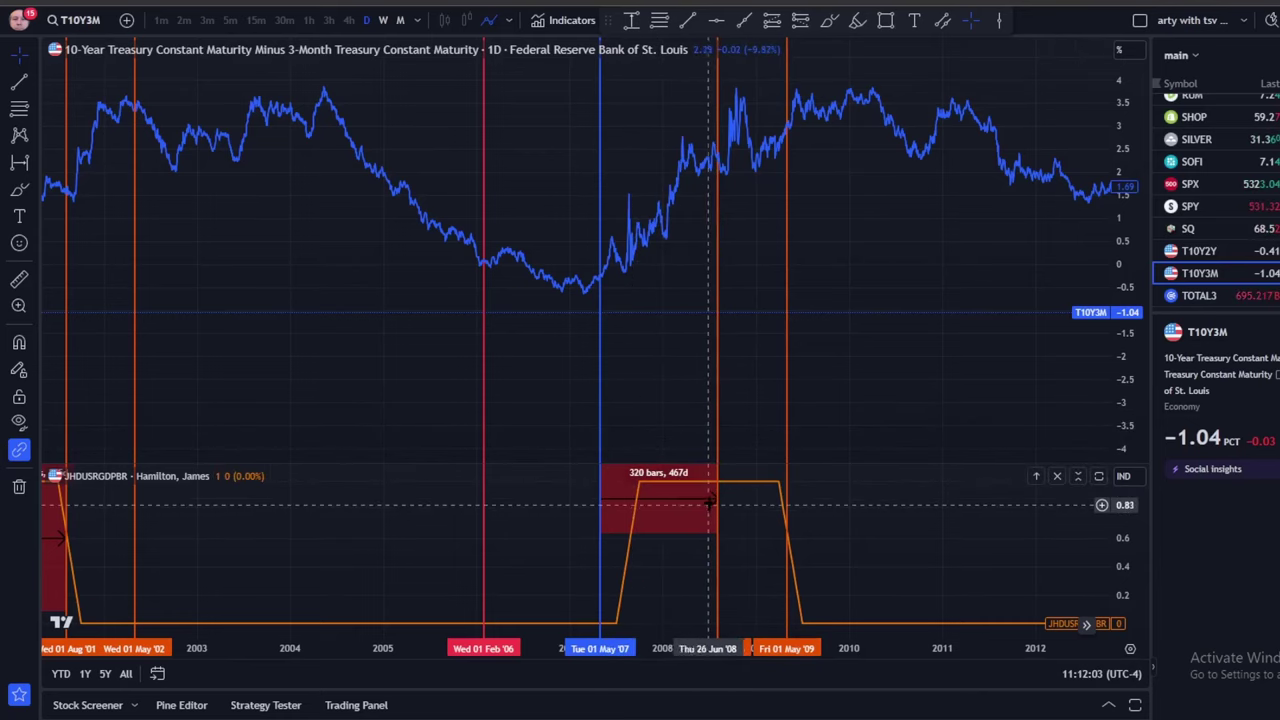
left_click(688, 477)
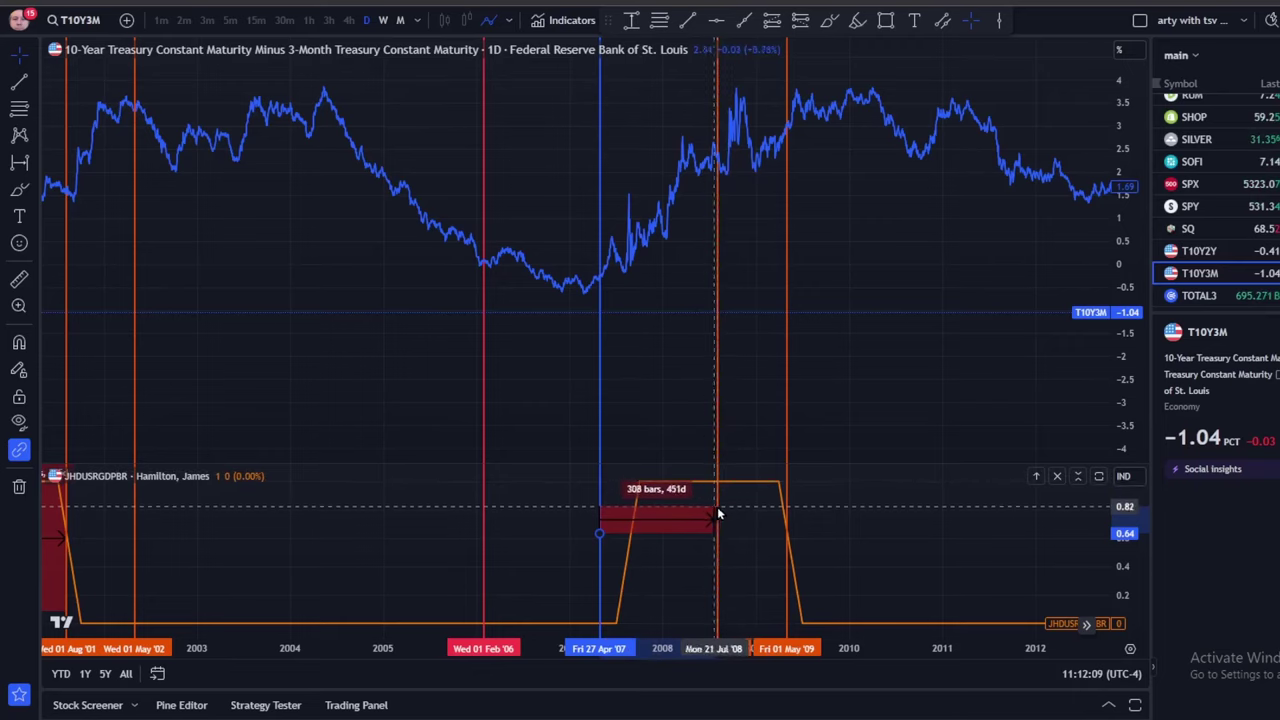
left_click(663, 506)
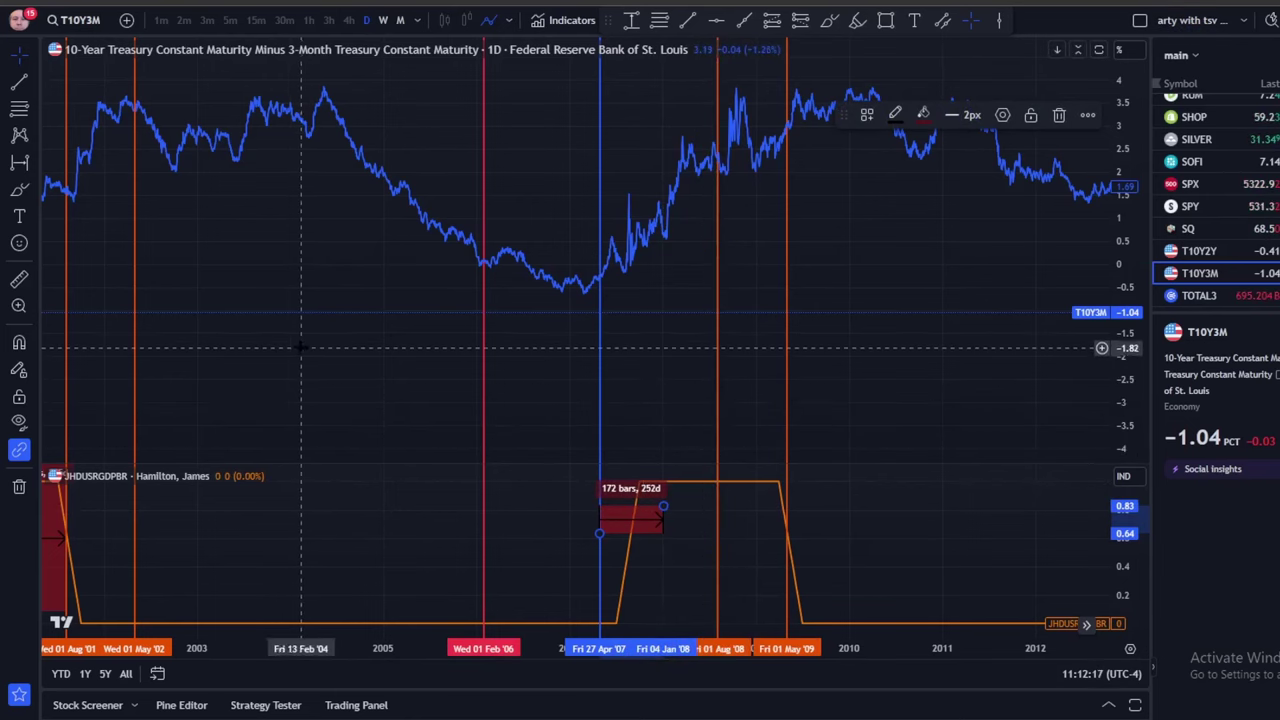
Examine the marked 2000–2001 inversion on the T10Y3M chart and return to the projected 2024–2025 period
left_click_drag(303, 346, 749, 337)
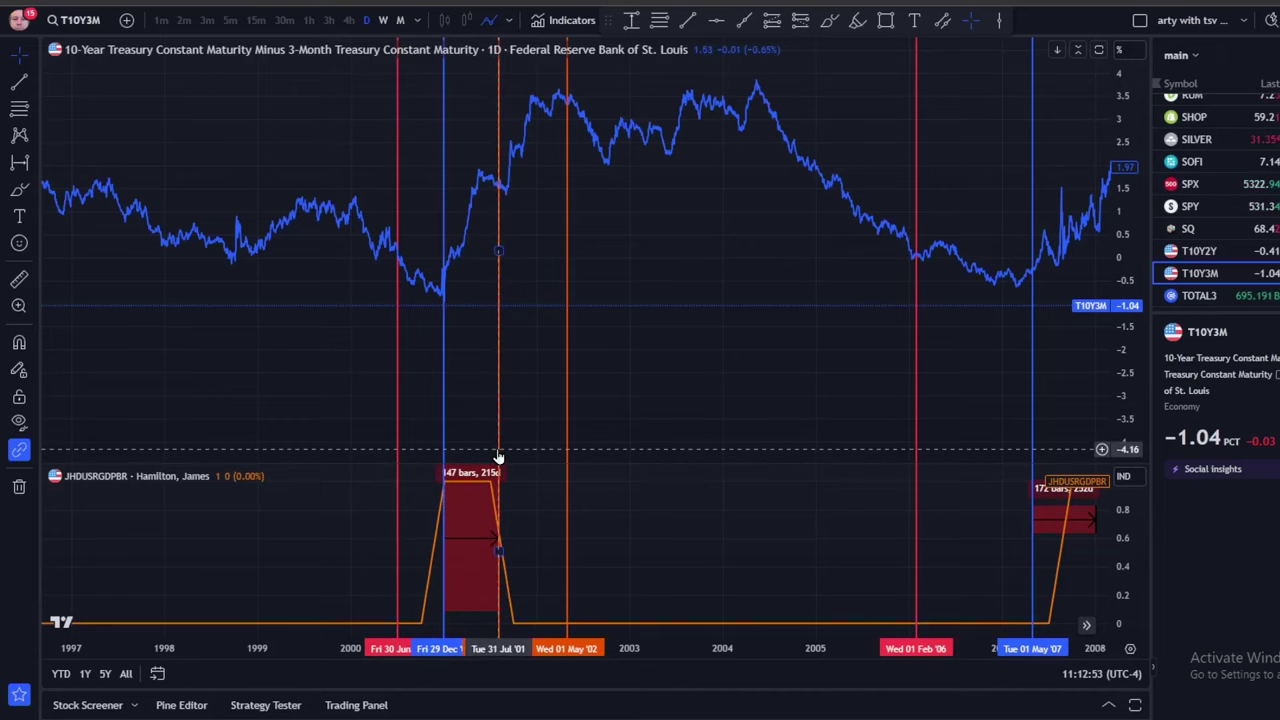
left_click_drag(718, 434, 394, 431)
scroll(960, 380, "right", 5)
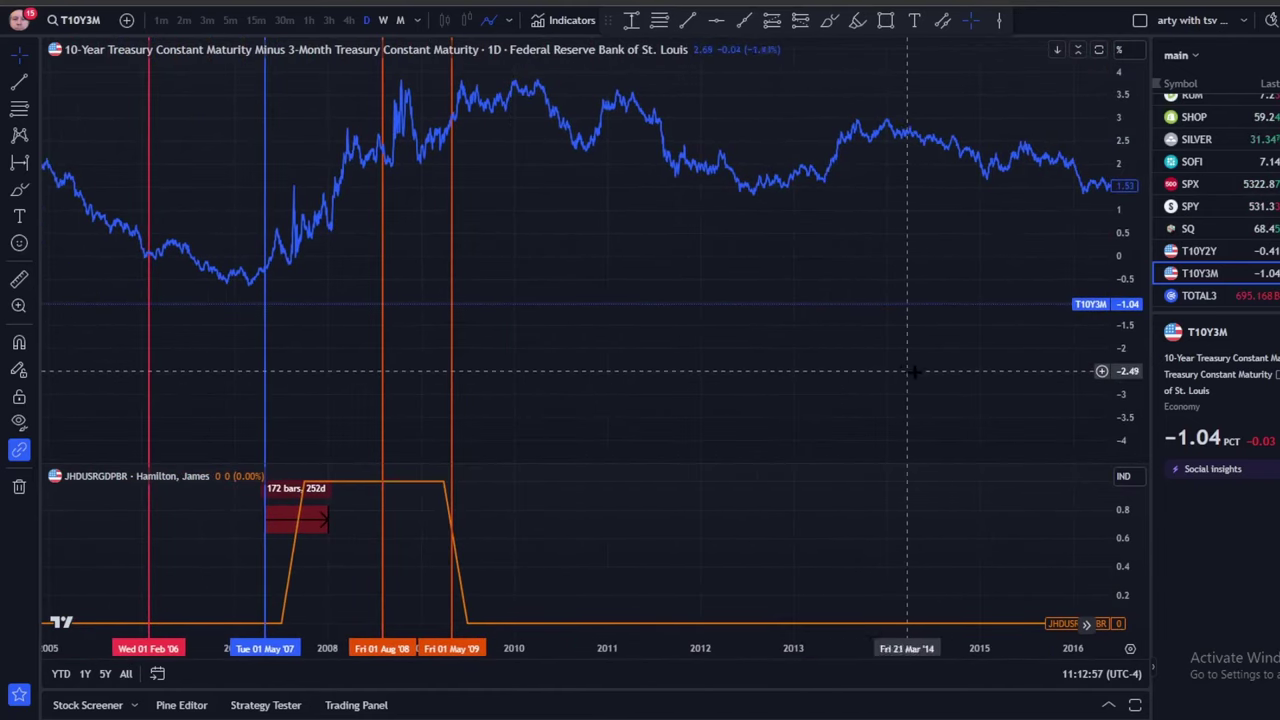
scroll(915, 372, "right", 10)
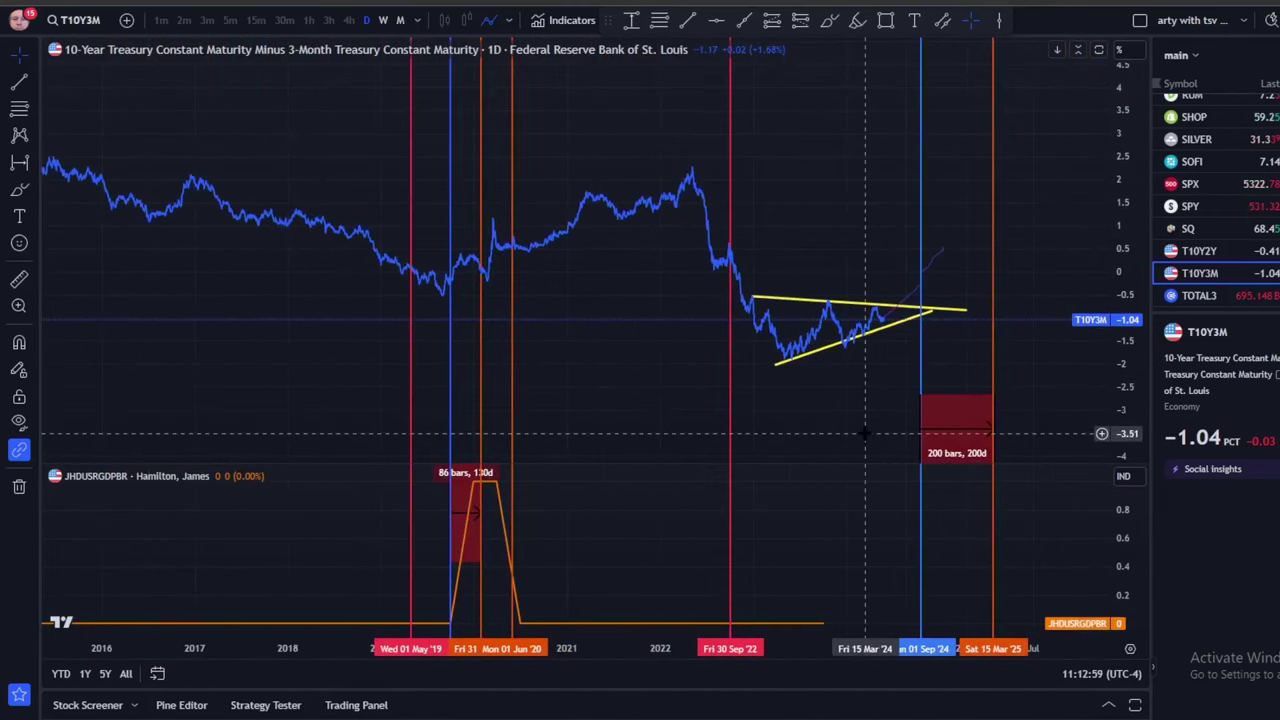
left_click_drag(866, 432, 657, 417)
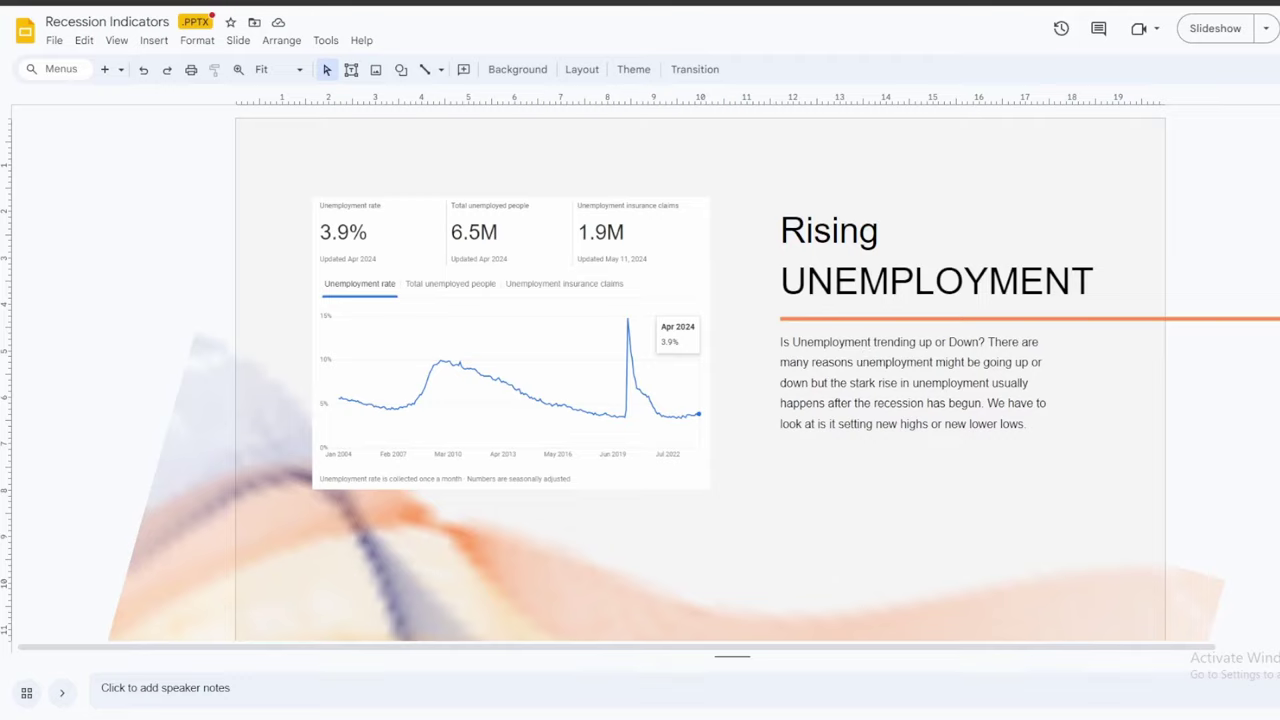
Check the US unemployment rate chart in the Google results and return to the deck to show the Declining Consumer Confidence slide
key("ctrl+Tab")
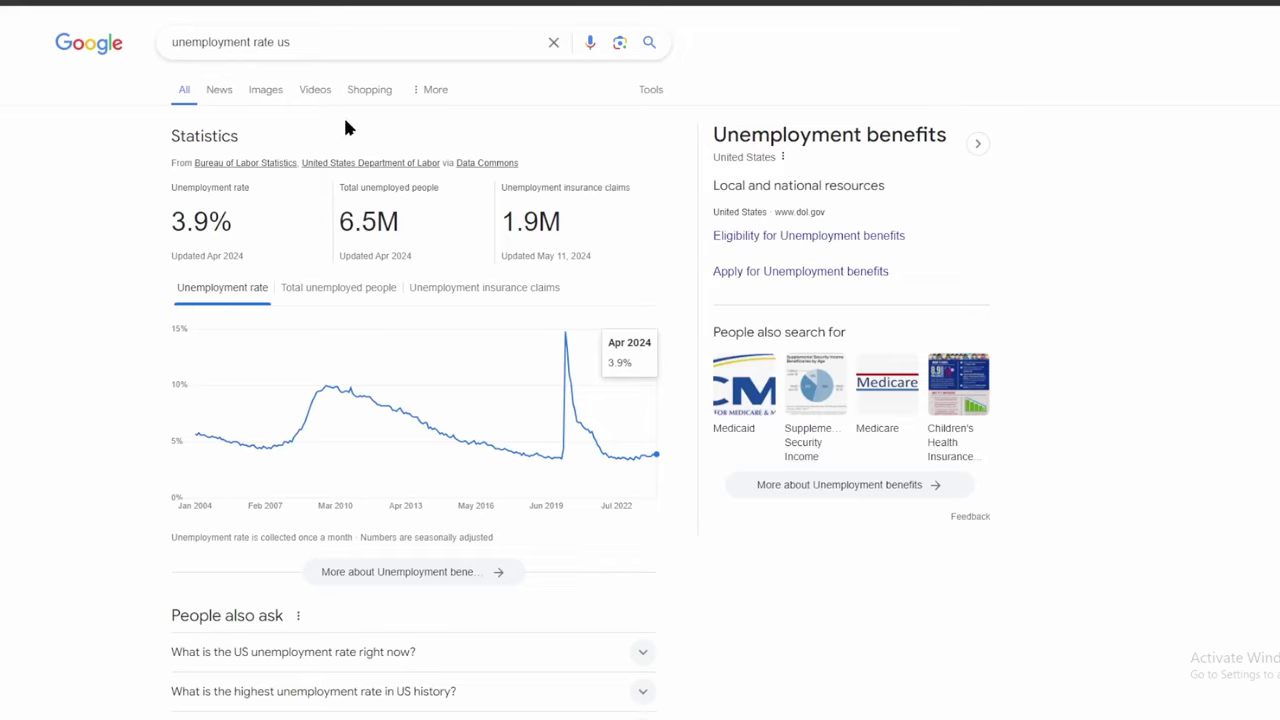
left_click(366, 291)
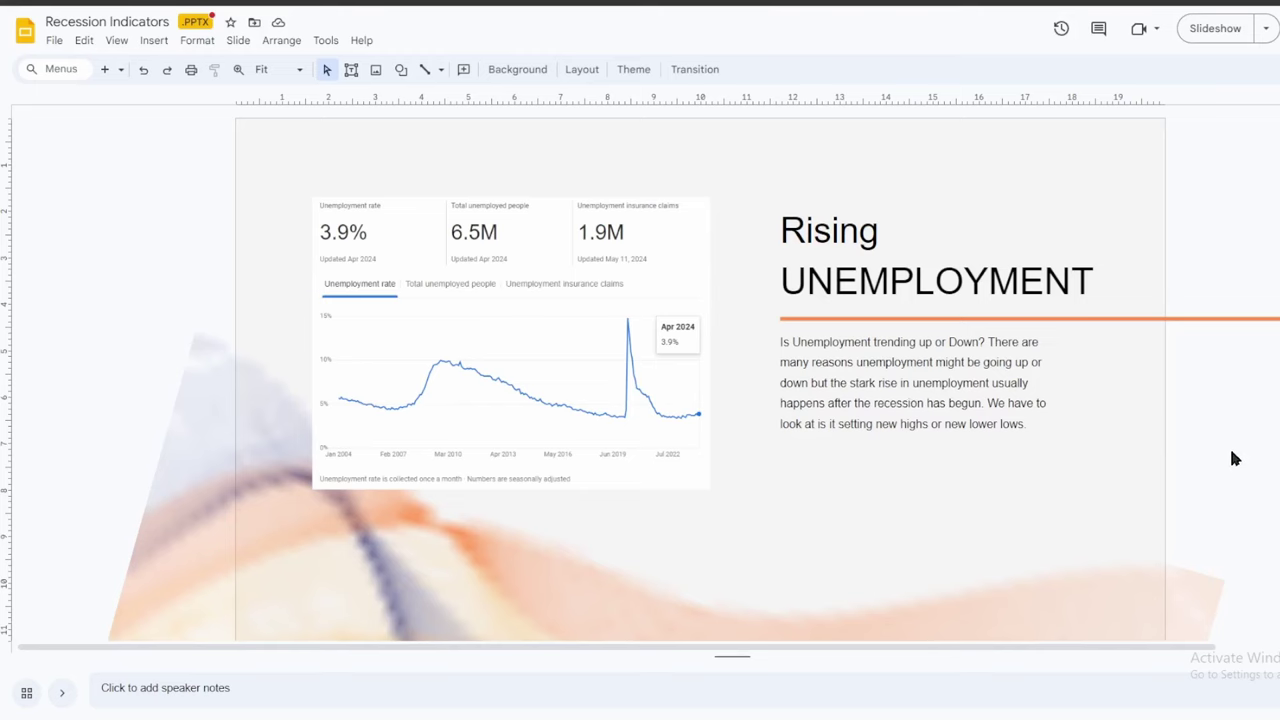
scroll(1231, 457, "down", 1)
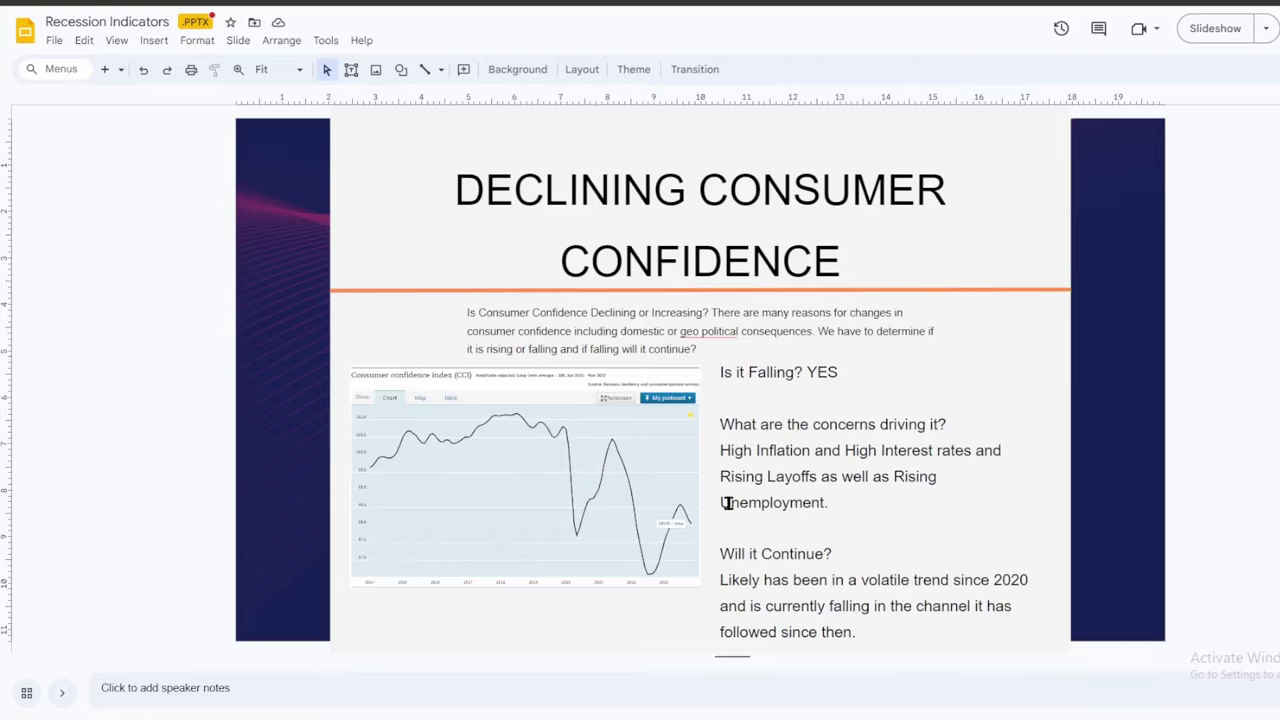
Switch to the OECD Data page and examine the consumer confidence index chart's peaks and low from 2021 to 2023
left_click(352, 3)
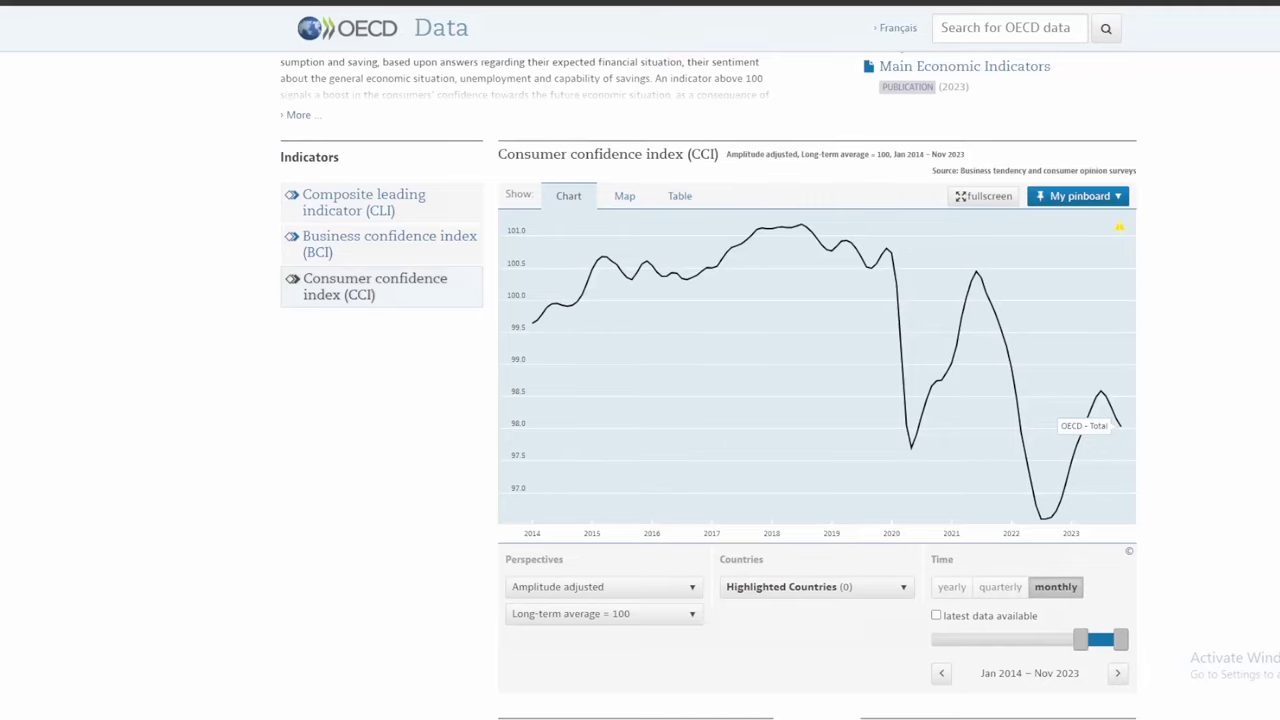
mouse_move(979, 280)
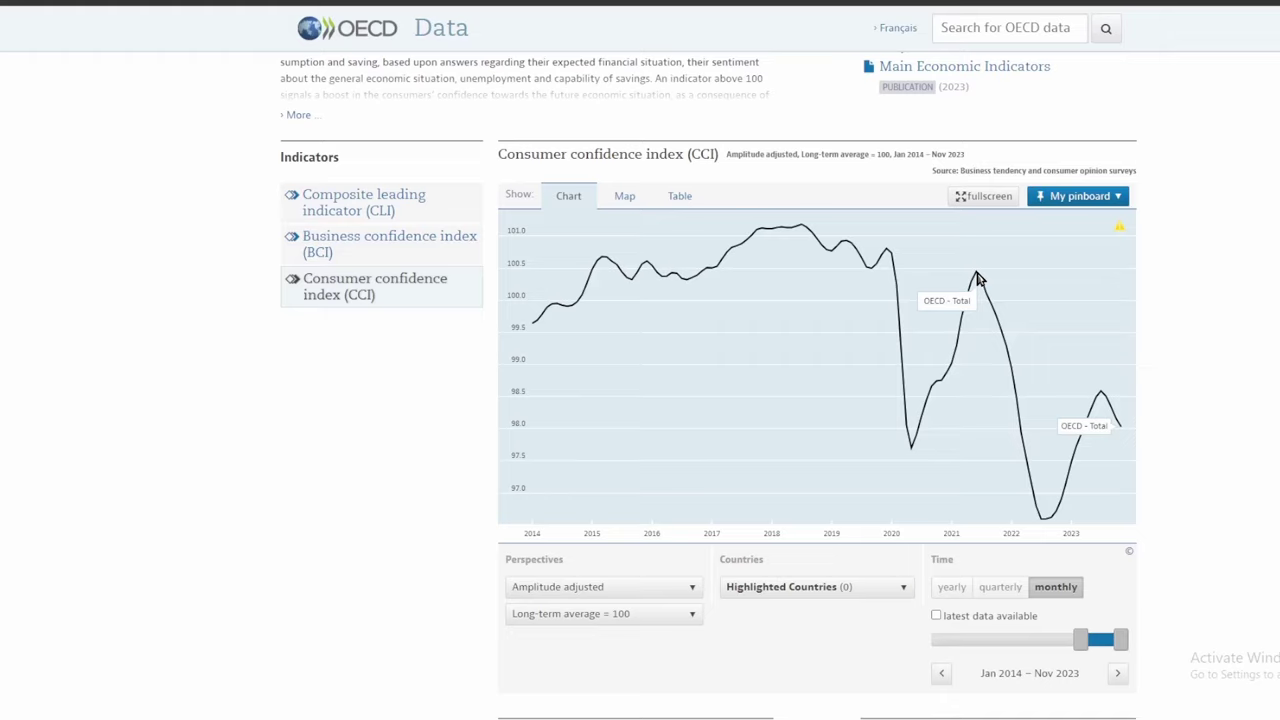
mouse_move(1042, 522)
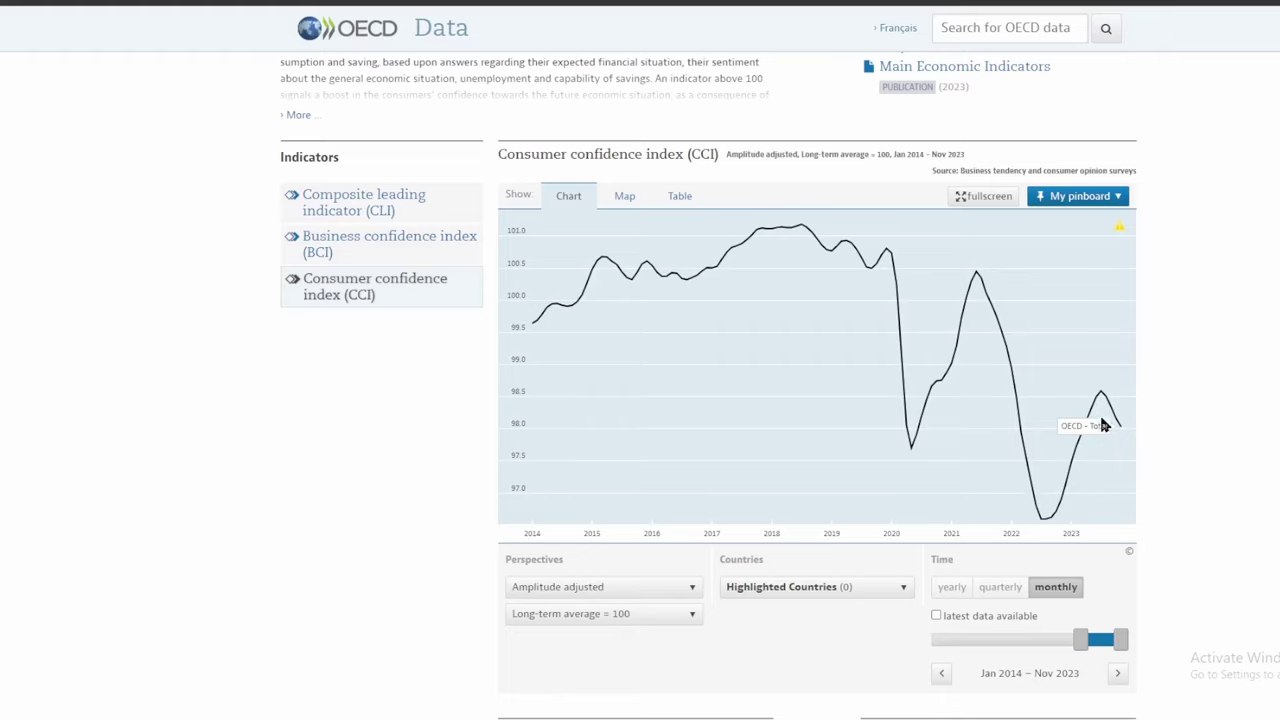
mouse_move(1102, 398)
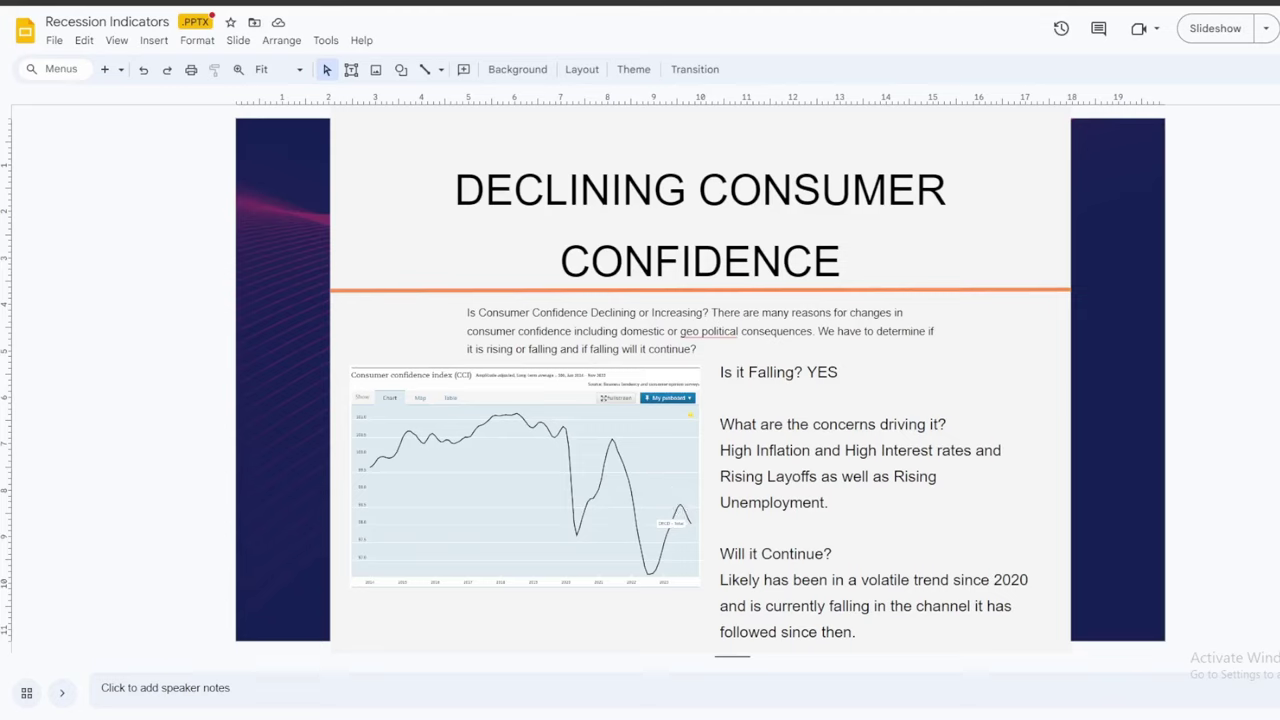
Check FRED's private domestic business net investment chart and return to the Reduced Business Investment slide in the deck
key("Page_Down")
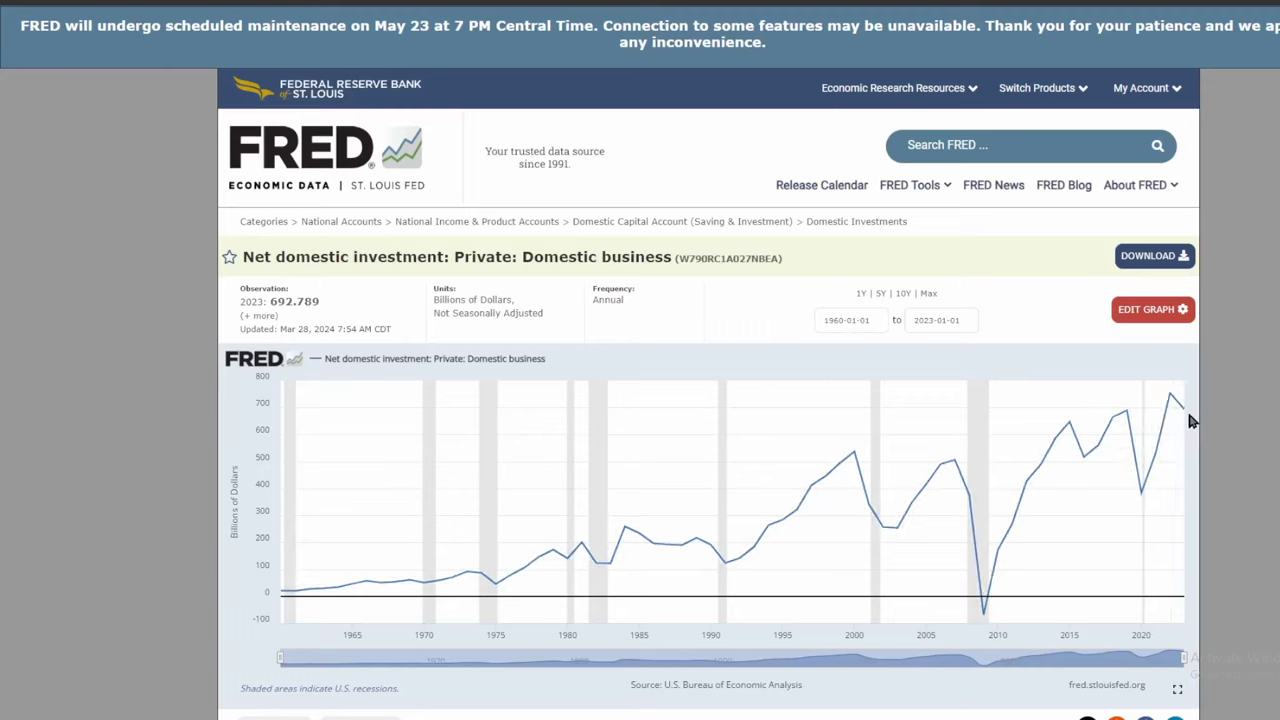
mouse_move(1180, 416)
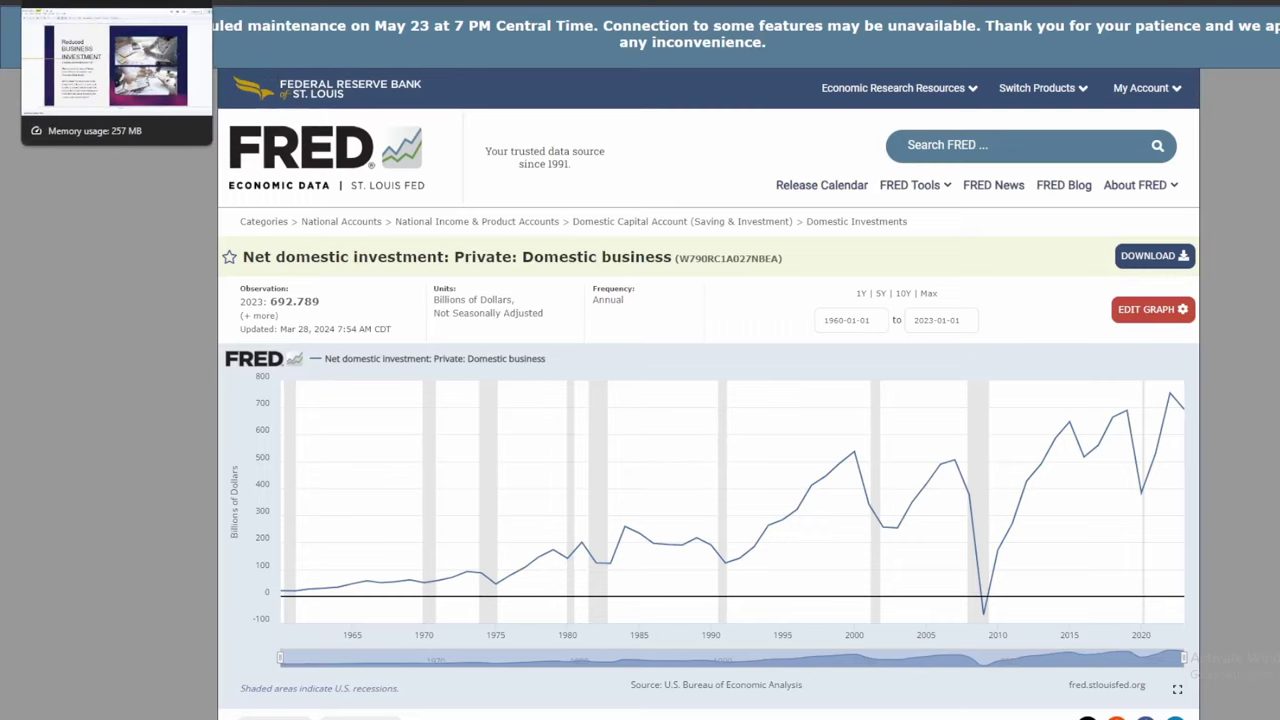
left_click(110, 2)
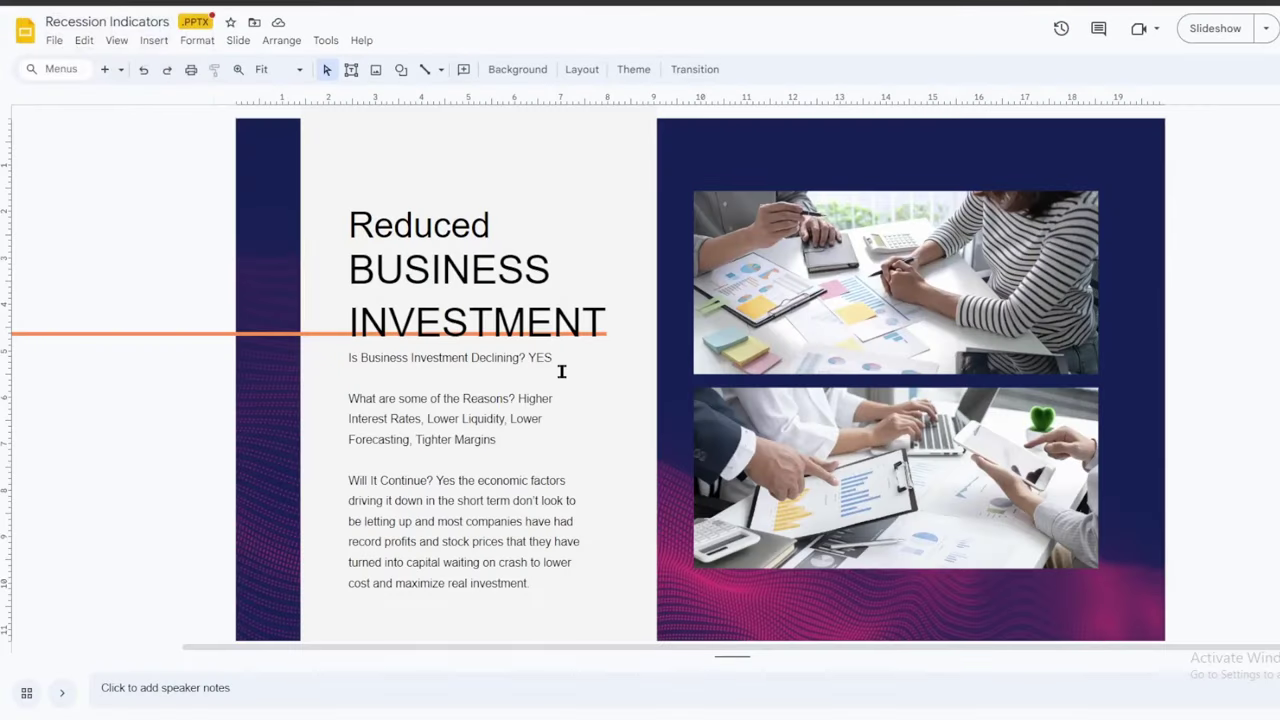
Review the reasons for declining business investment in the slide's body text
left_click(417, 439)
left_click_drag(417, 439, 511, 446)
left_click(528, 470)
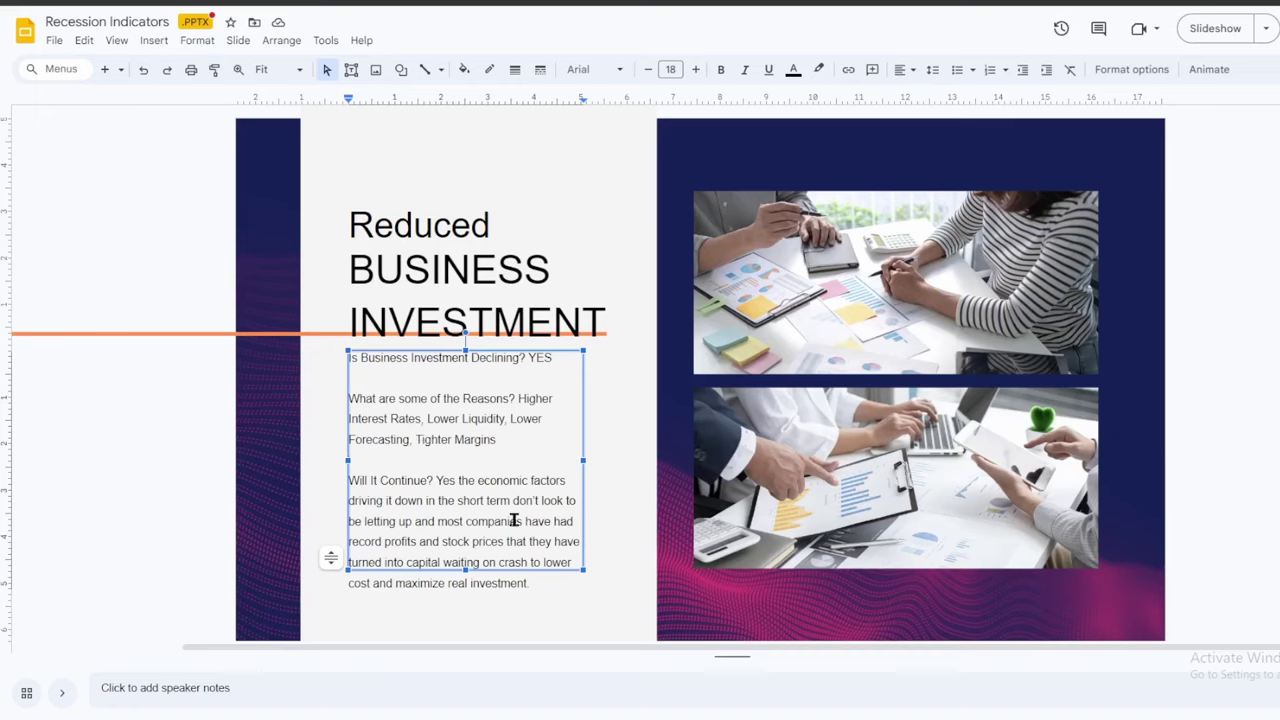
Nudge the light background panel behind the Reduced Business Investment text slightly to the right
left_click(519, 604)
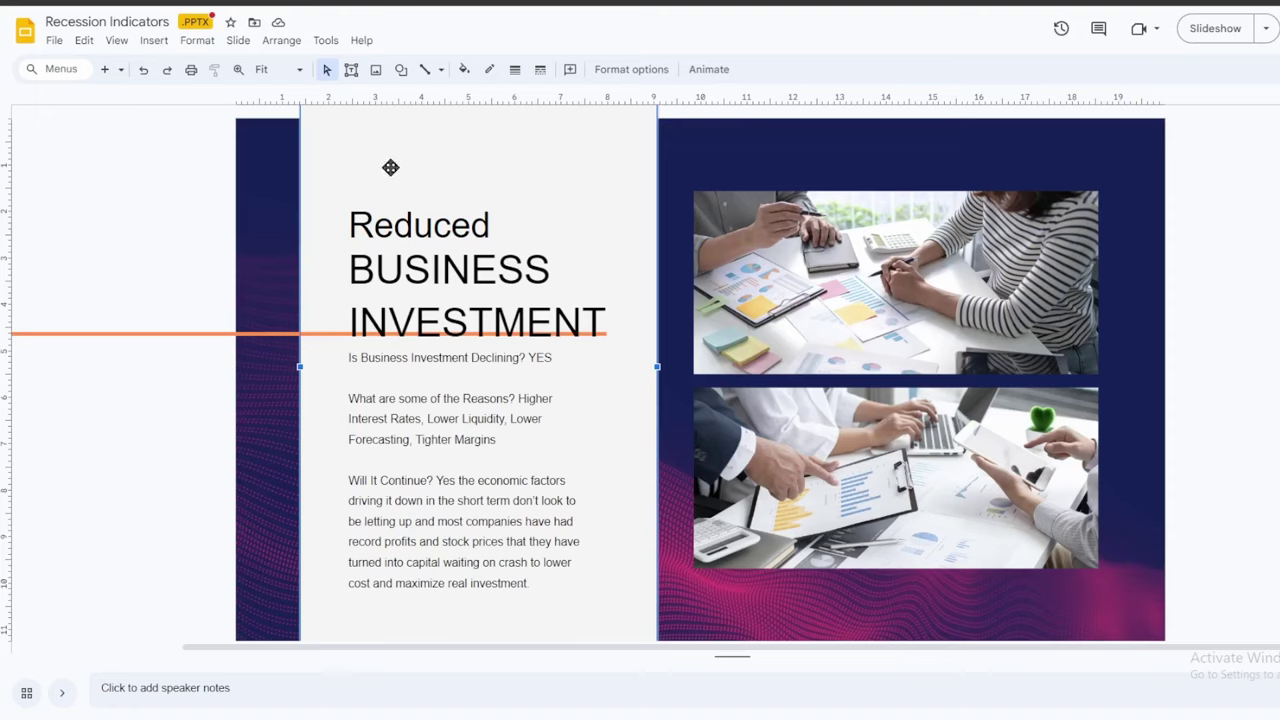
left_click_drag(337, 246, 341, 246)
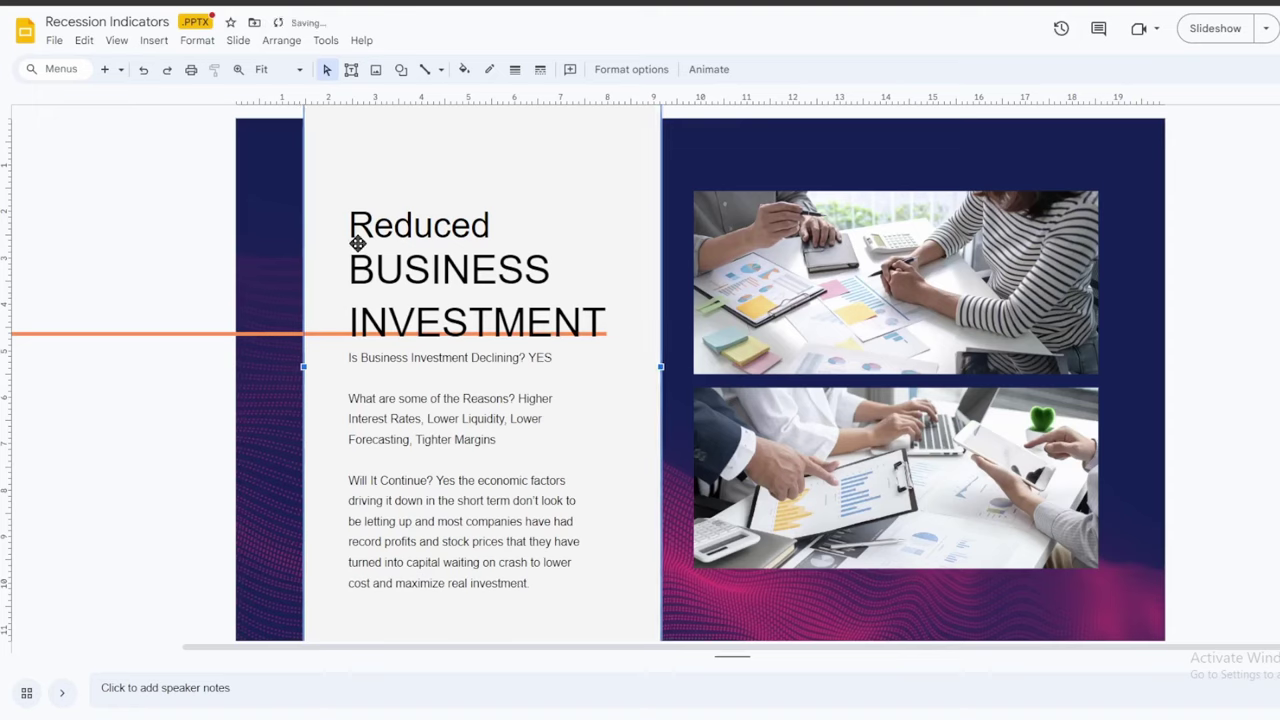
left_click(178, 590)
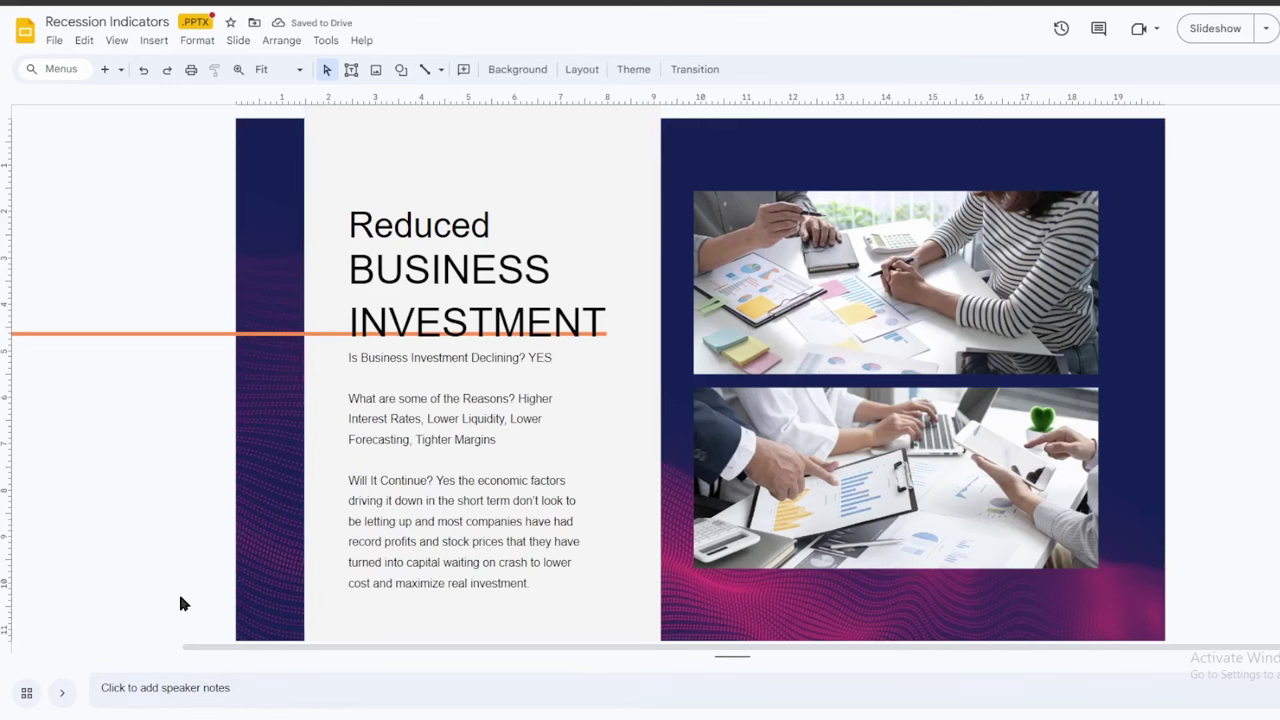
Move past the Reduced Business Investment slide and switch to TradingView to view the S&P 500 Index (SPX) chart around 2023–2024
scroll(178, 591, "down", 1)
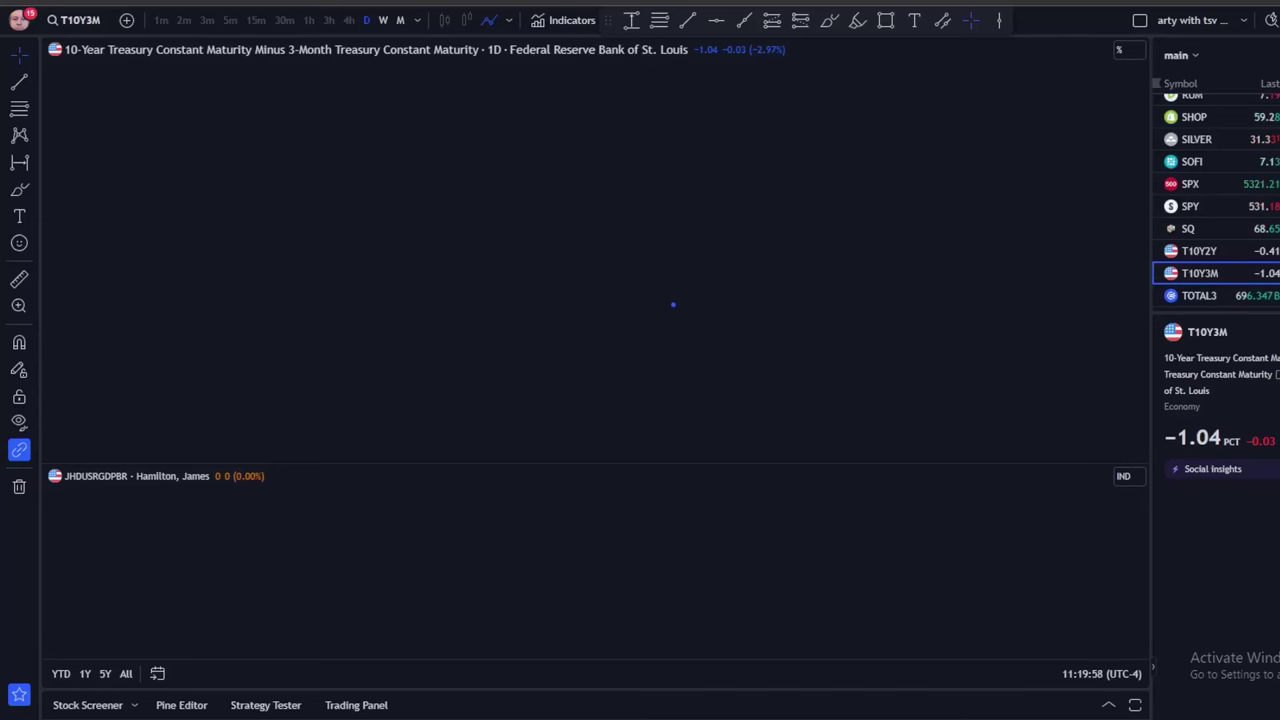
left_click(1190, 183)
scroll(800, 285, "up", 5)
scroll(797, 268, "up", 3)
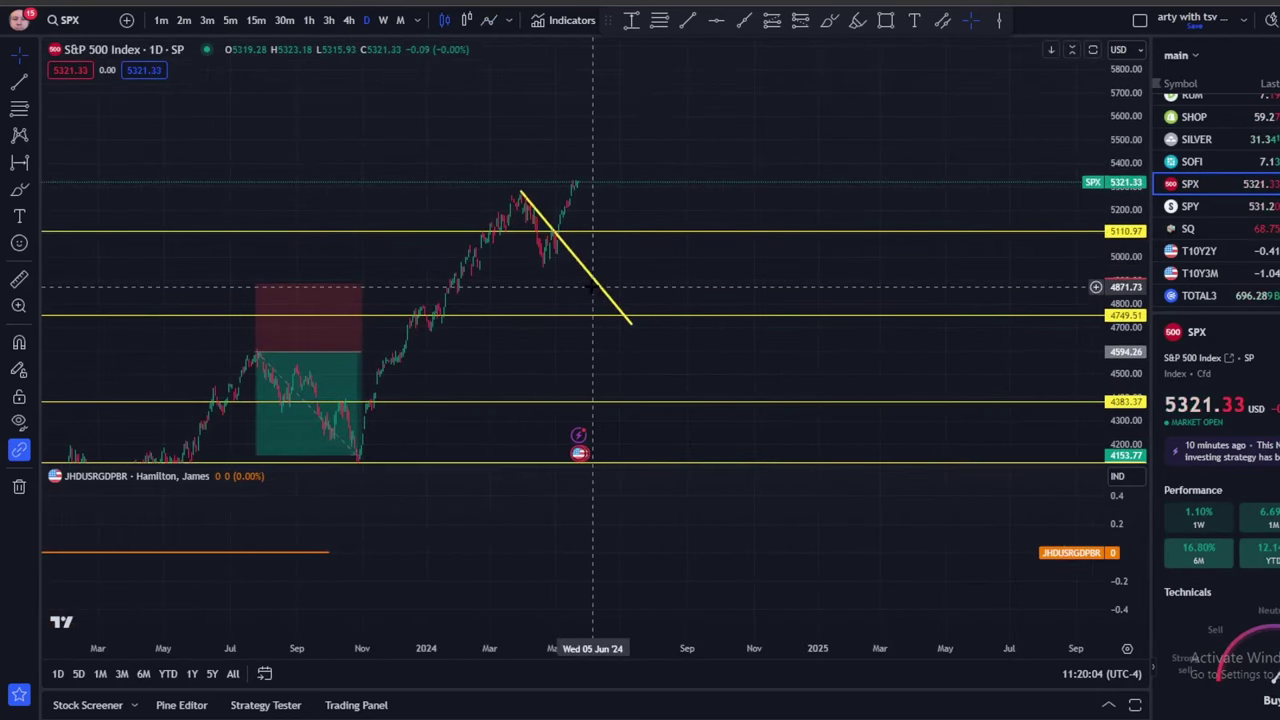
Delete the falling yellow trend line and add a price range over the spring 2024 pullback, from about 5,269 down to about 4,951
left_click(594, 281)
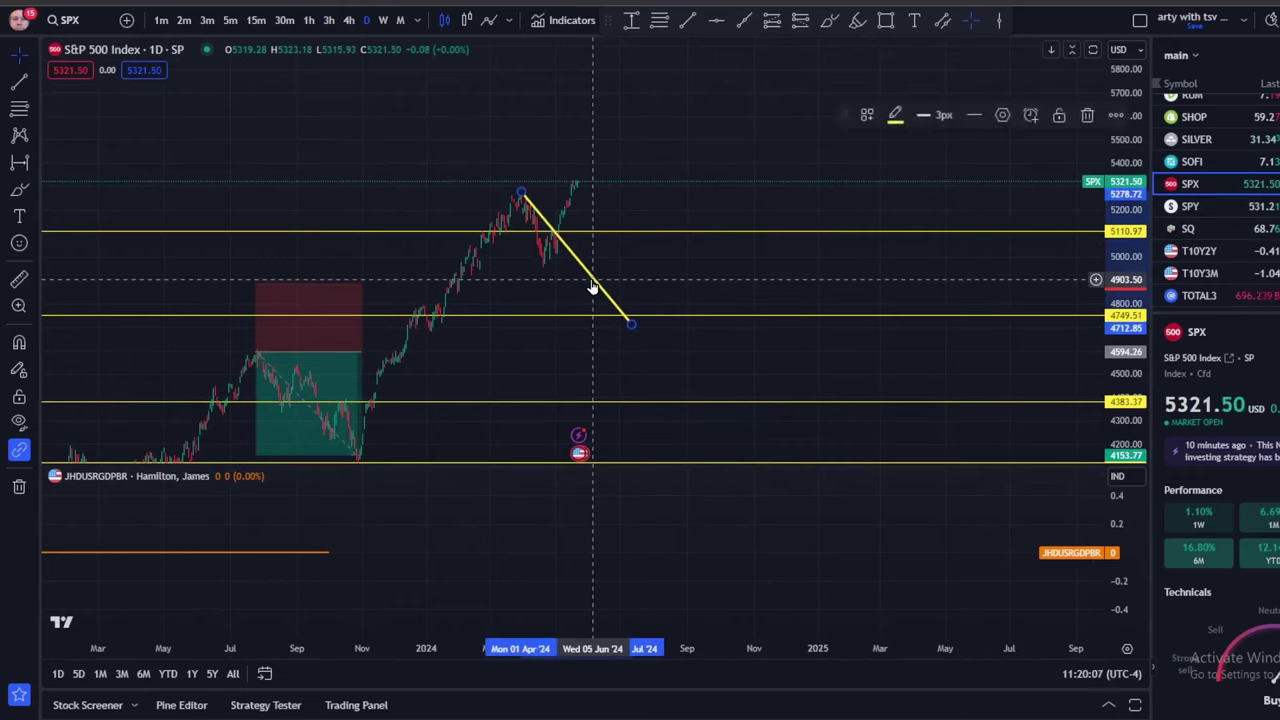
key("Delete")
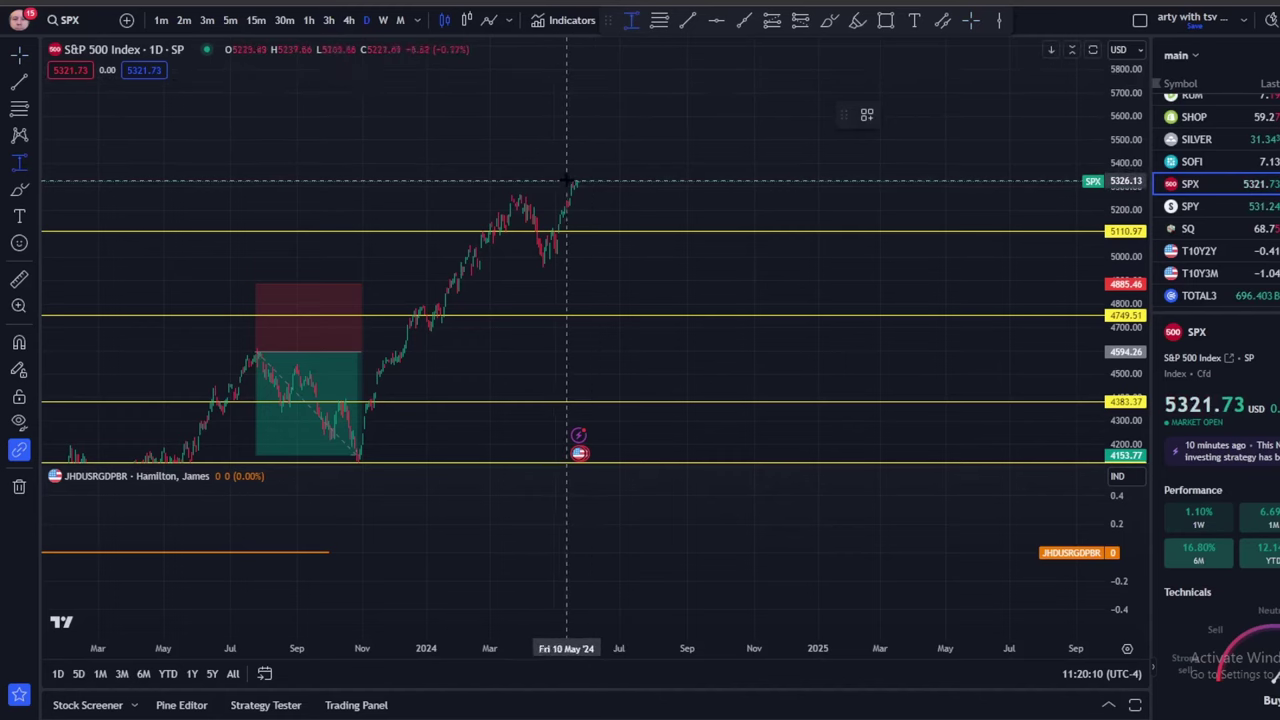
left_click(517, 192)
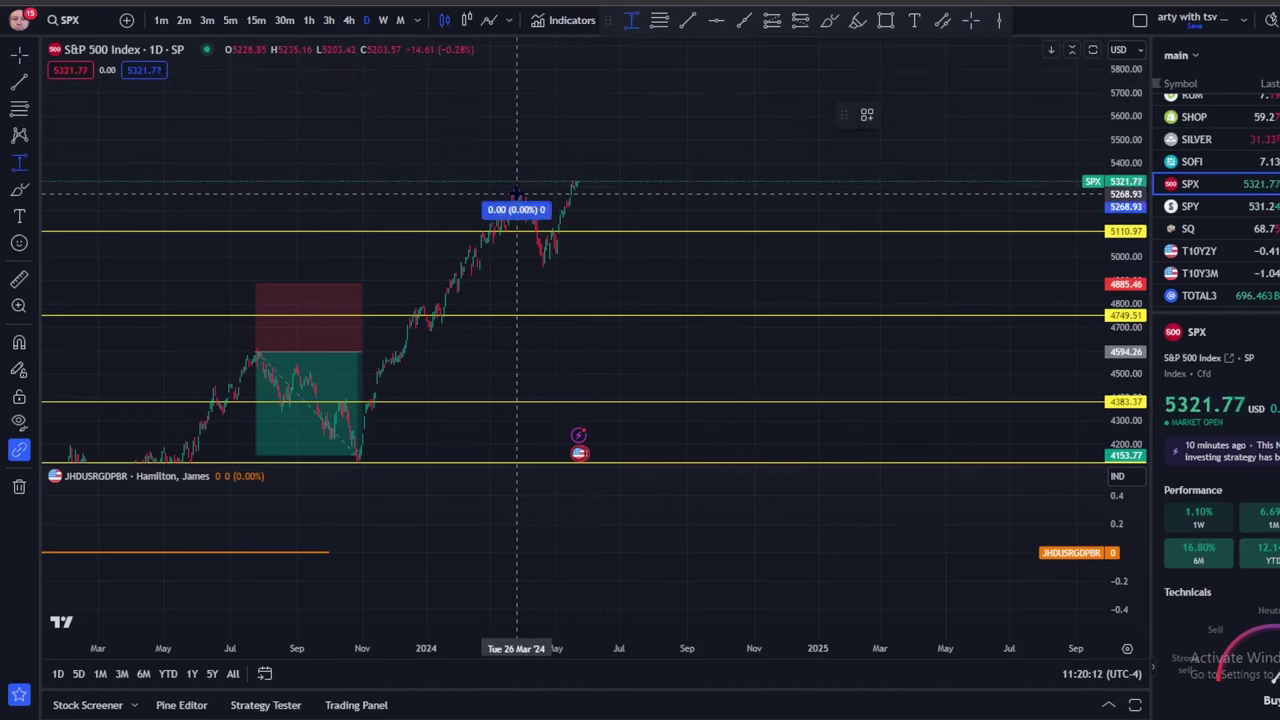
left_click(603, 267)
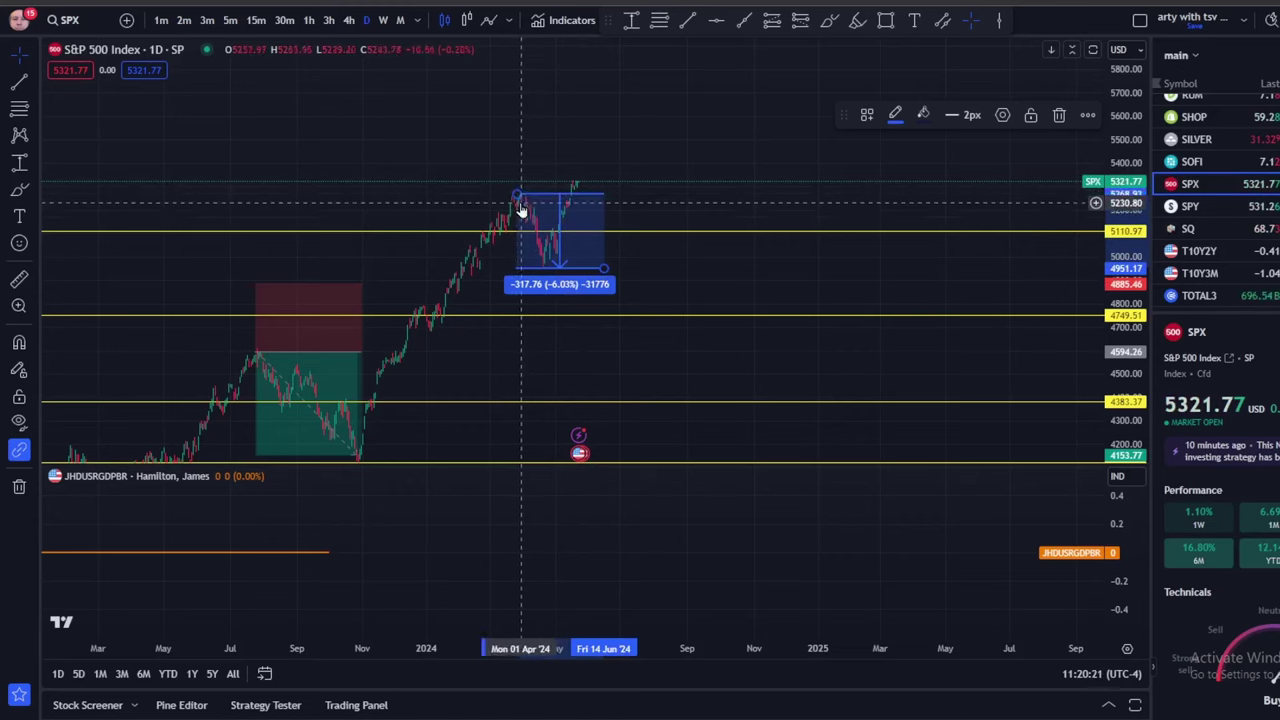
Fit the price range to the rebound from about 4,948 up to about 5,348, and delete the July–October 2023 short position drawing
mouse_move(517, 195)
left_mouse_down()
mouse_move(628, 294)
mouse_move(591, 231)
mouse_move(540, 252)
mouse_move(603, 182)
left_mouse_up()
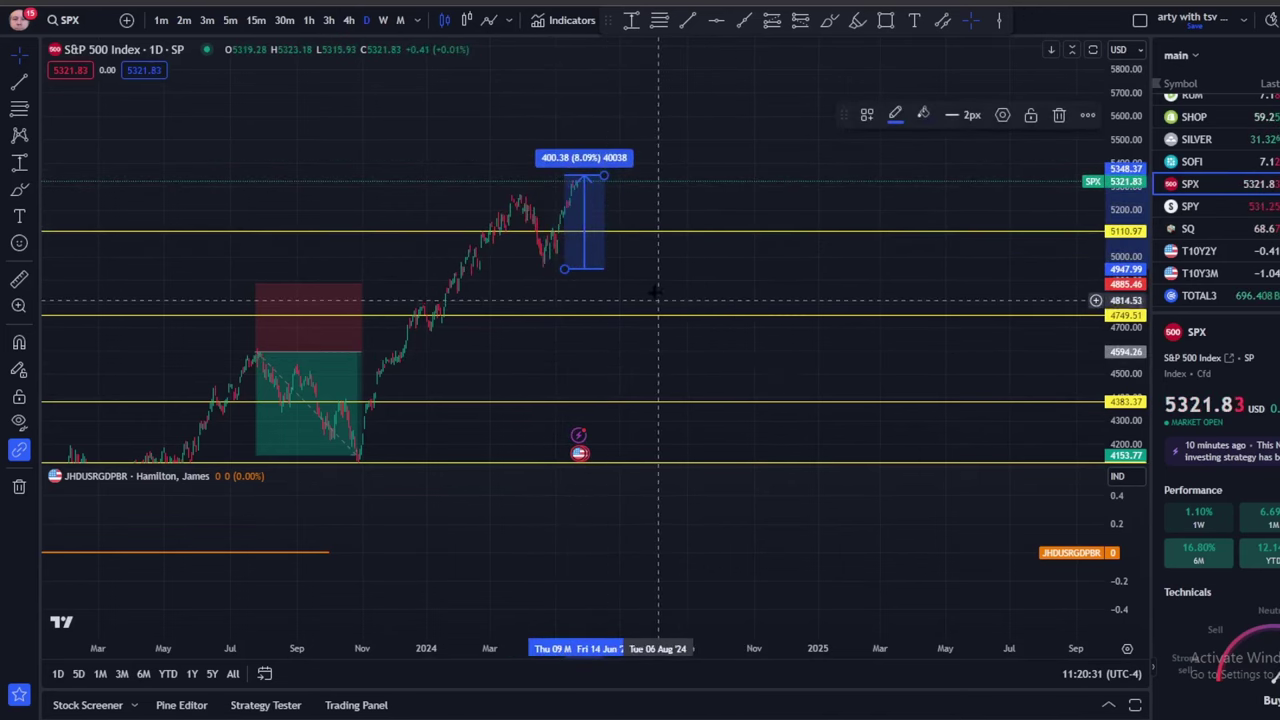
left_click(320, 329)
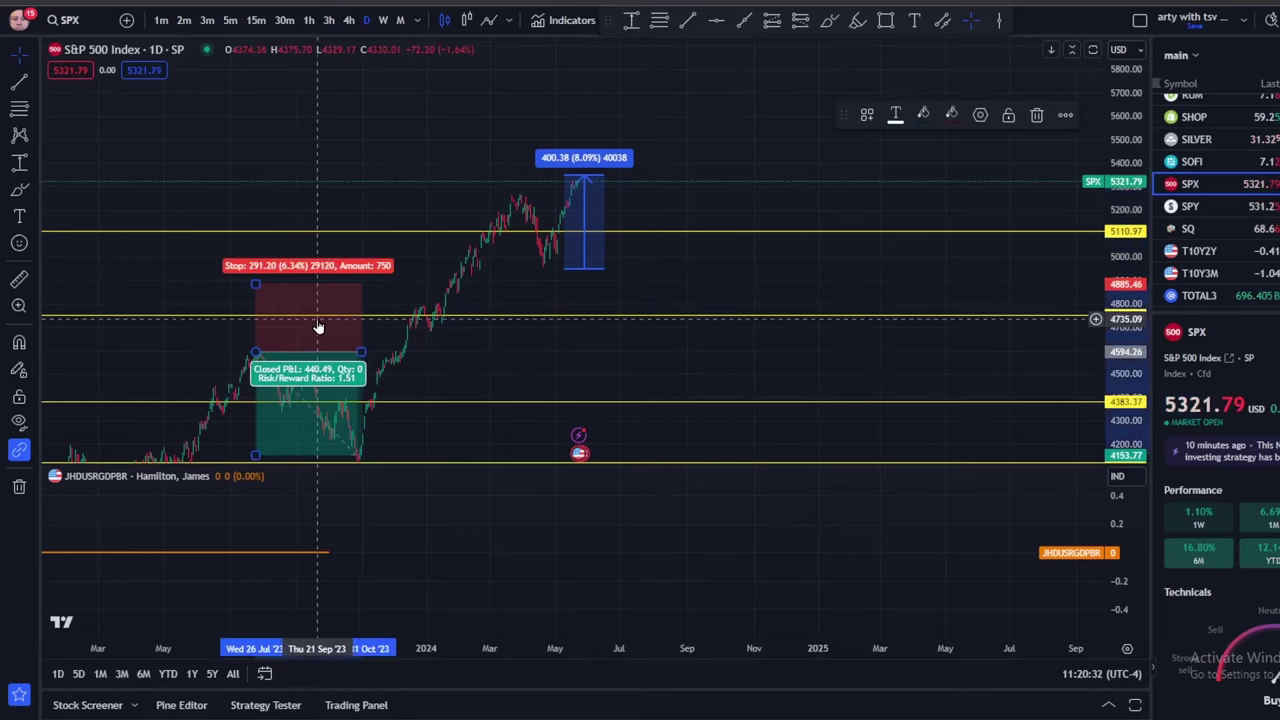
key("Delete")
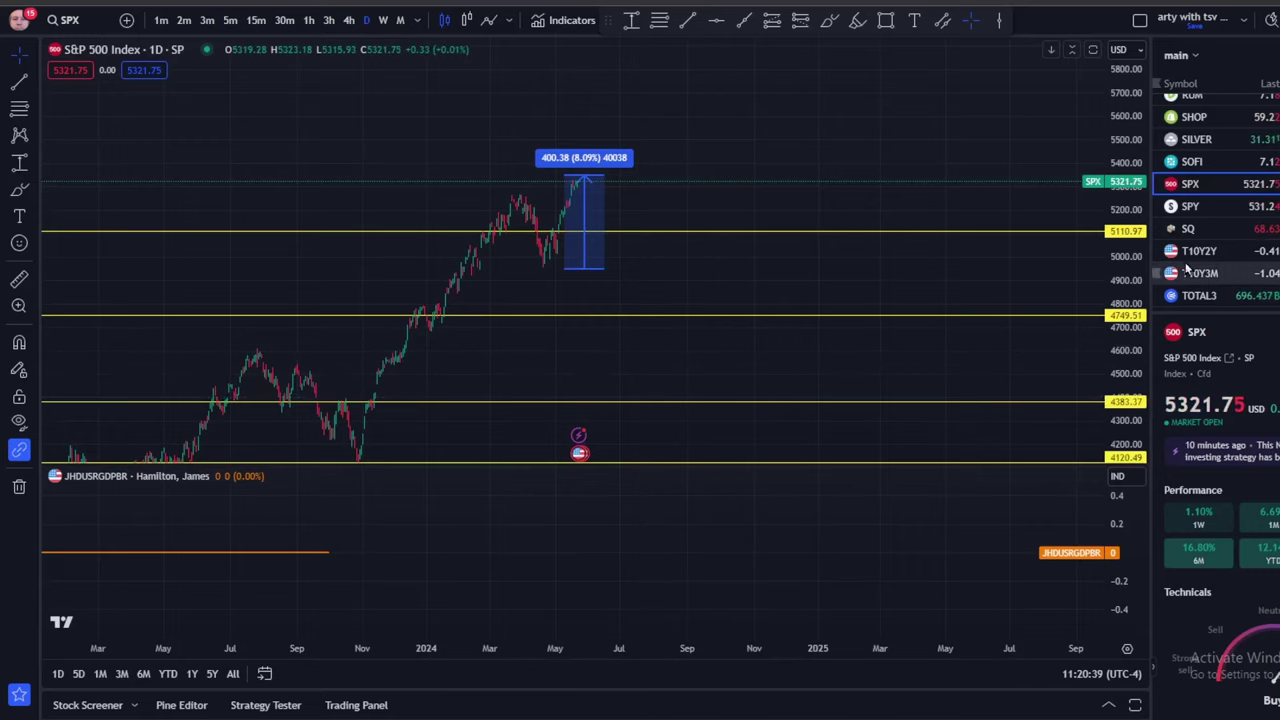
Open the VIX chart from the watchlist and examine the price action inside its yellow wedge through 2023–2024
scroll(1236, 257, "down", 5)
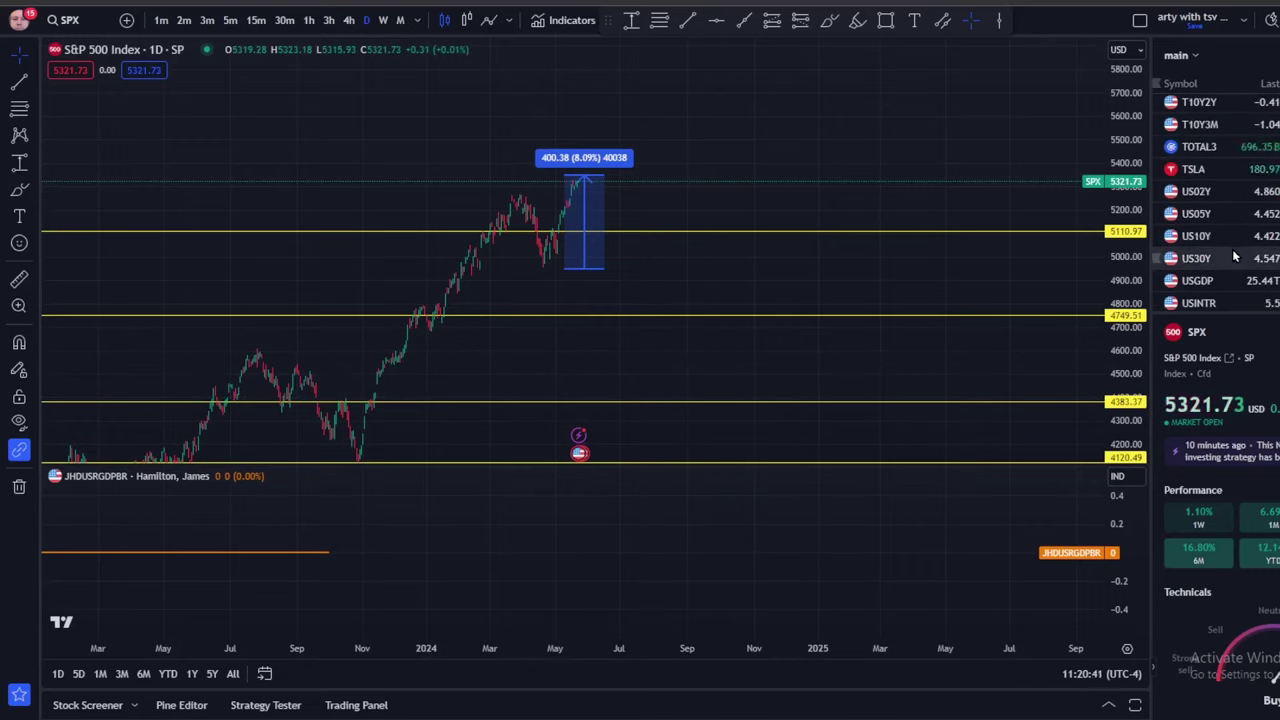
scroll(1236, 257, "up", 2)
scroll(1236, 257, "down", 4)
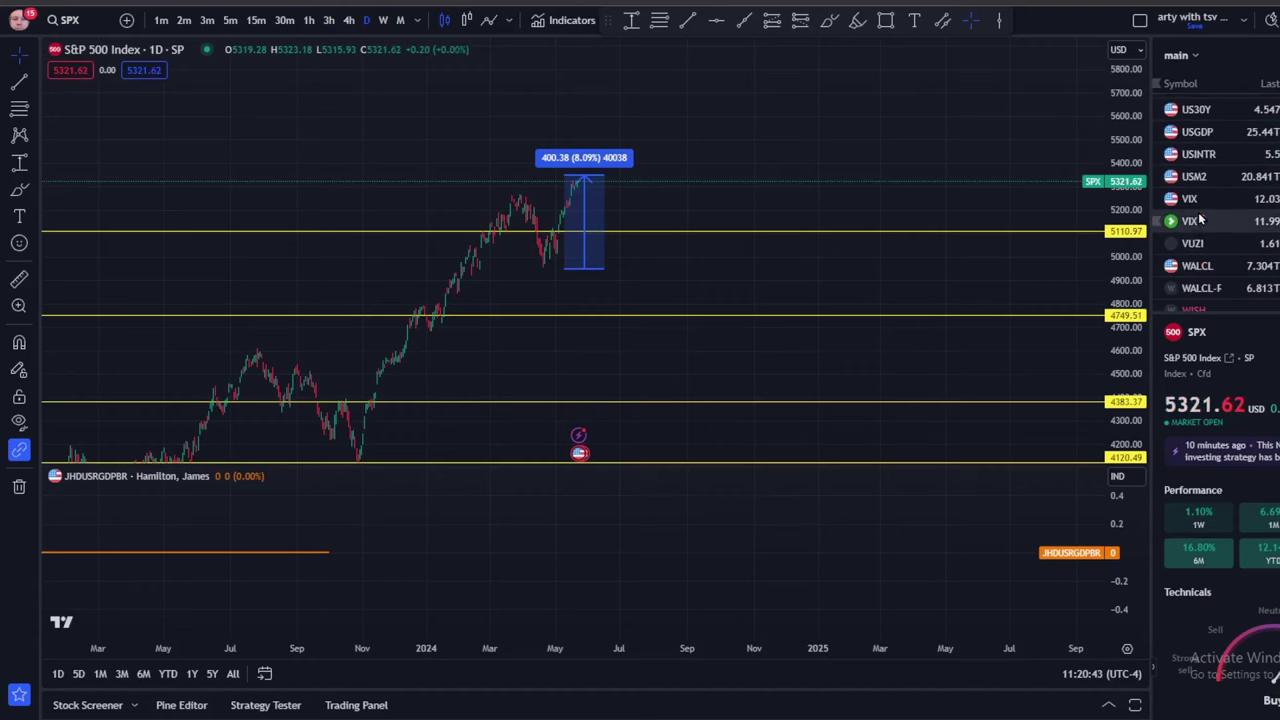
left_click(1194, 199)
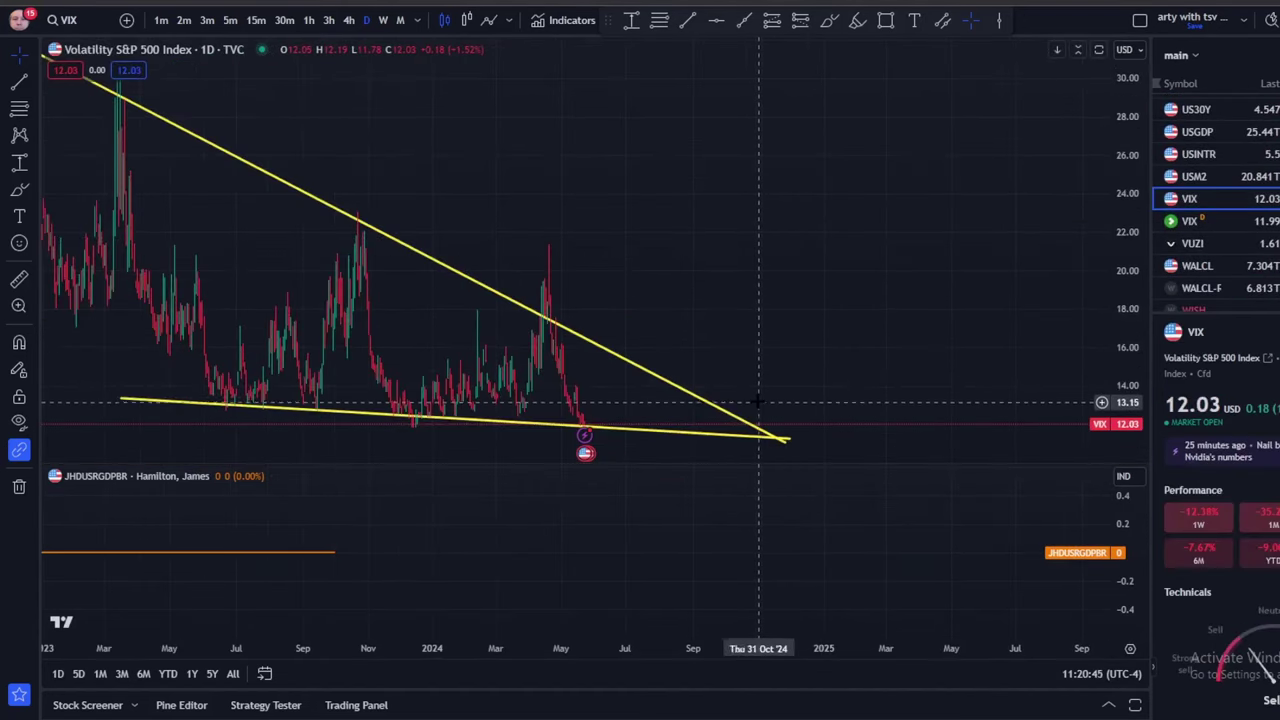
scroll(740, 400, "up", 2)
left_click_drag(657, 257, 830, 245)
scroll(800, 230, "up", 2)
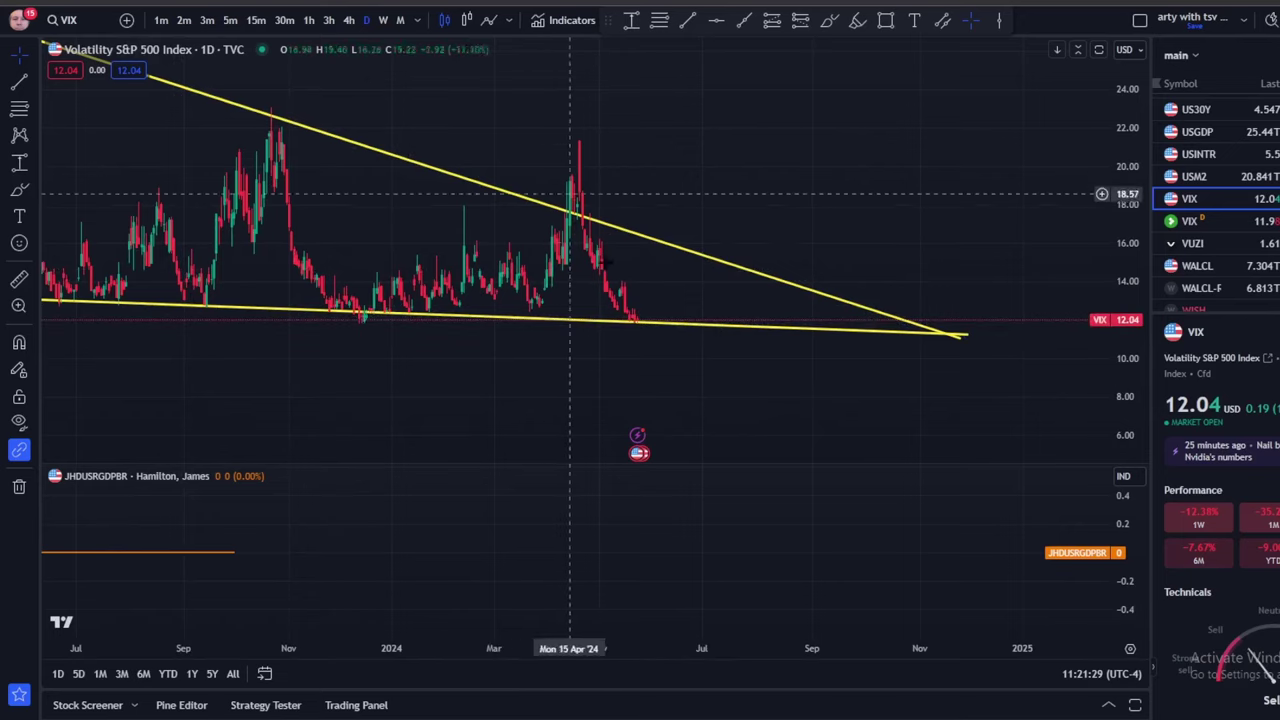
Examine the VIX's long-term history, comparing its 2008, 2010, 2011, 2015, 2018 and 2020 spikes with the recession indicator
scroll(771, 188, "down", 2)
scroll(771, 188, "down", 3)
left_click_drag(1135, 80, 1135, 230)
scroll(763, 250, "down", 5)
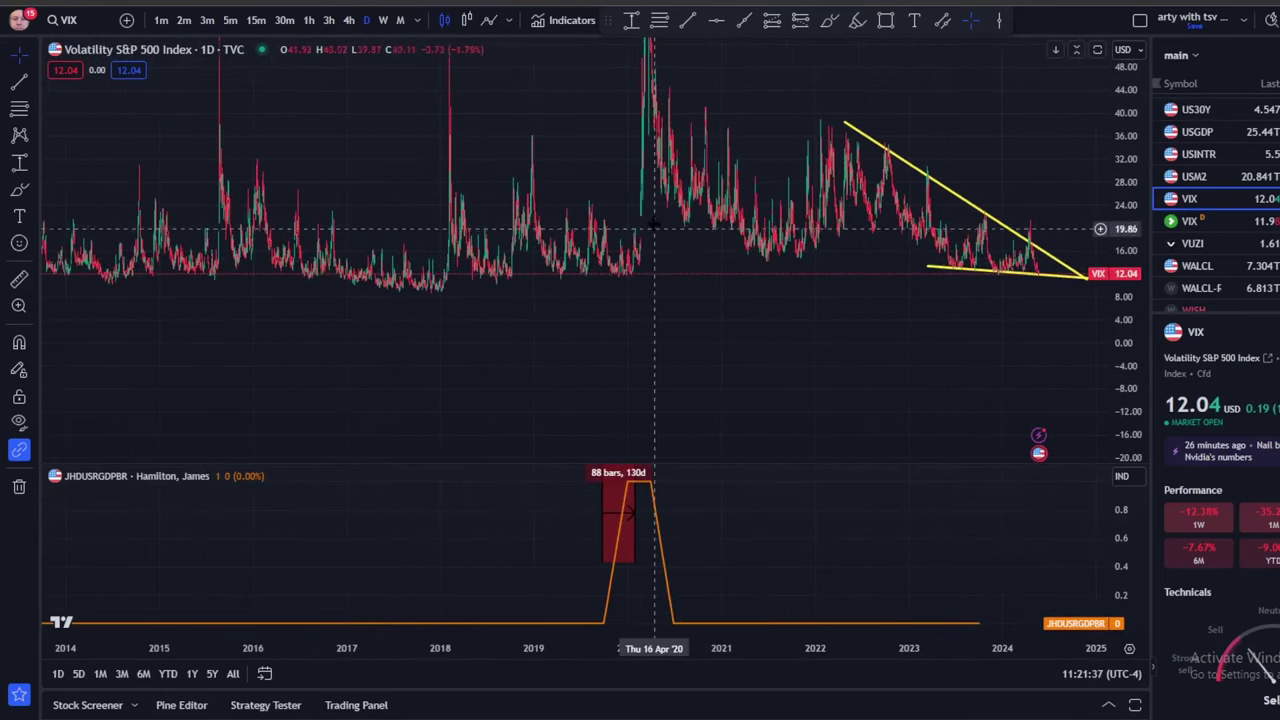
left_click_drag(737, 86, 696, 315)
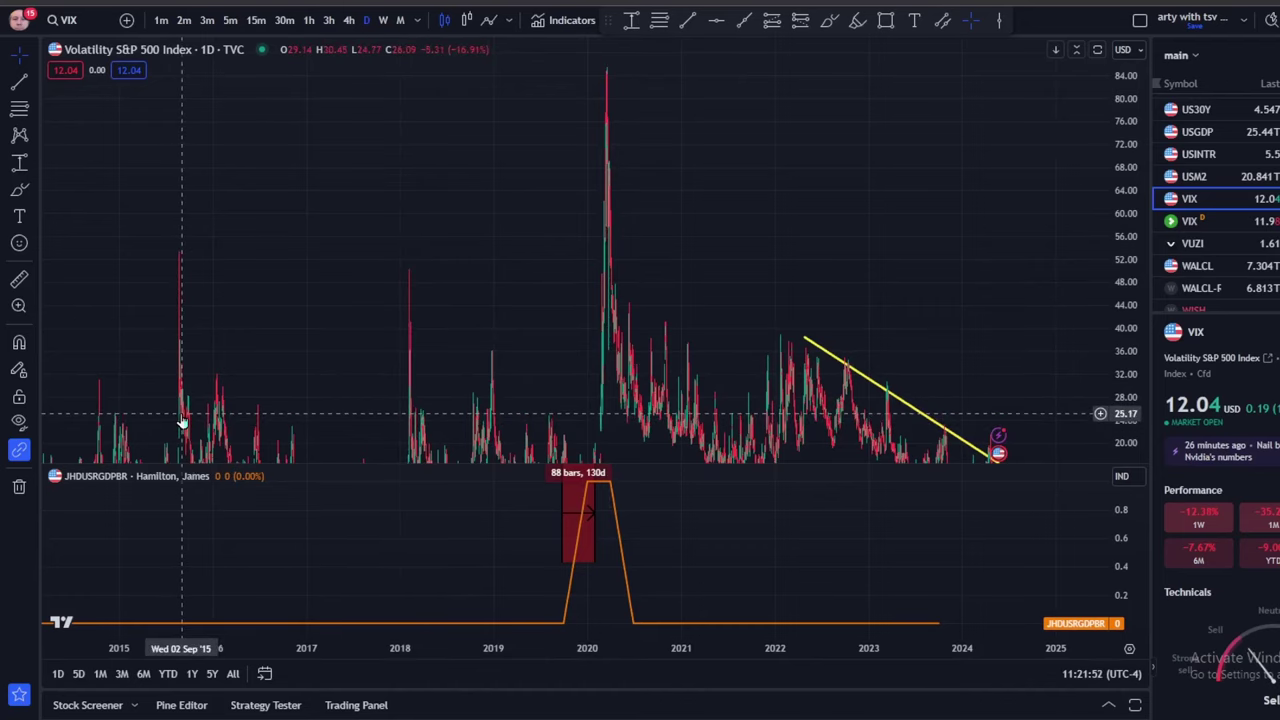
left_click_drag(183, 420, 994, 157)
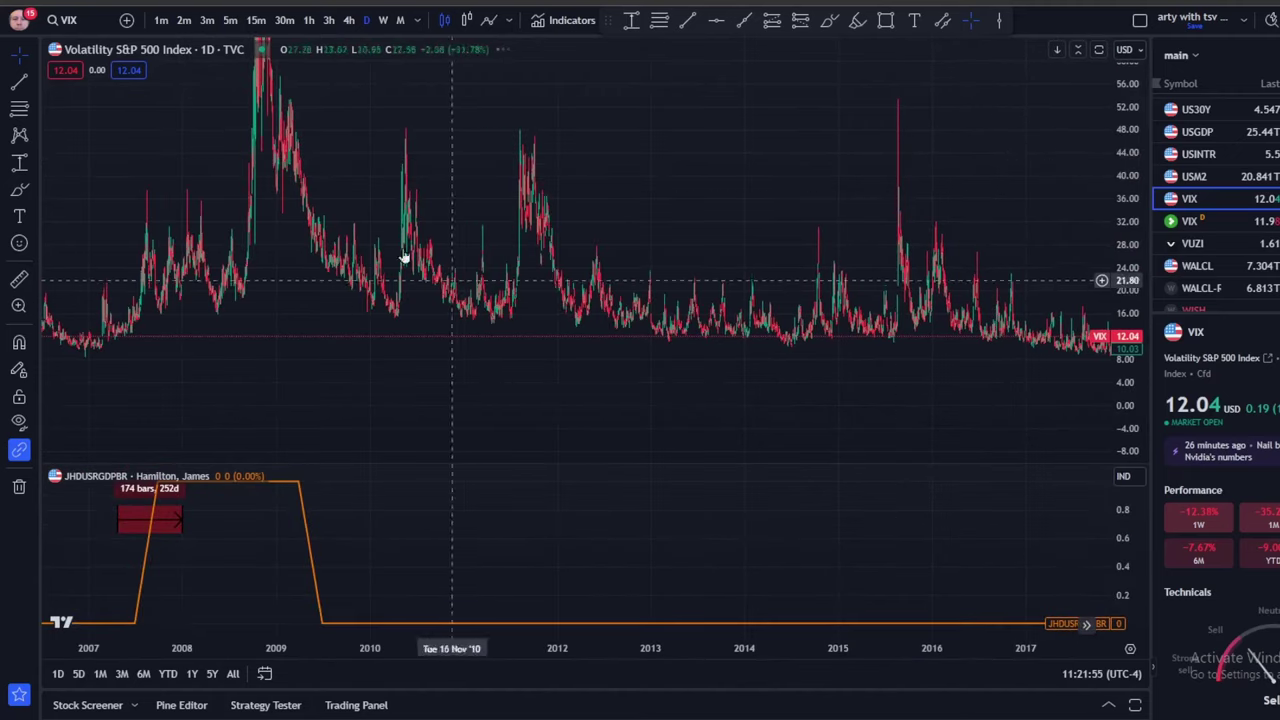
left_click_drag(329, 123, 634, 309)
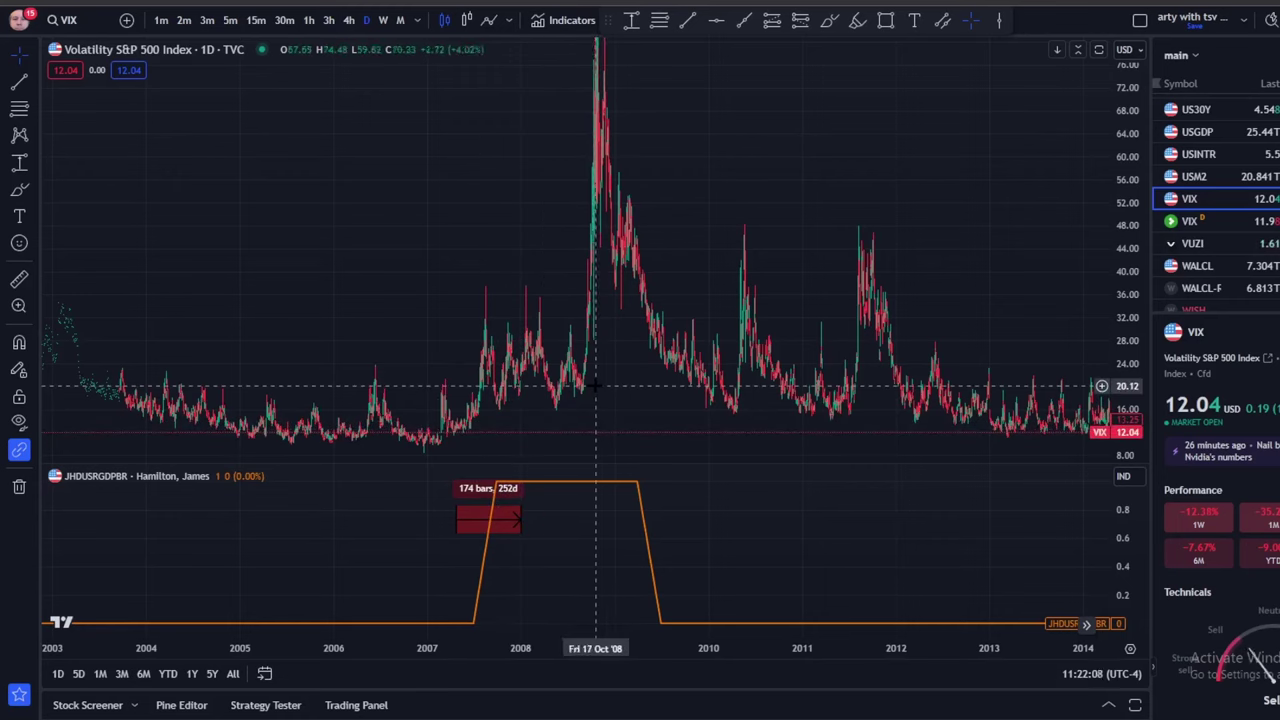
left_click_drag(706, 273, 497, 457)
left_click_drag(858, 183, 946, 97)
Find SPX in the watchlist and open the S&P 500 Index chart
scroll(1268, 255, "up", 5)
scroll(1267, 255, "up", 5)
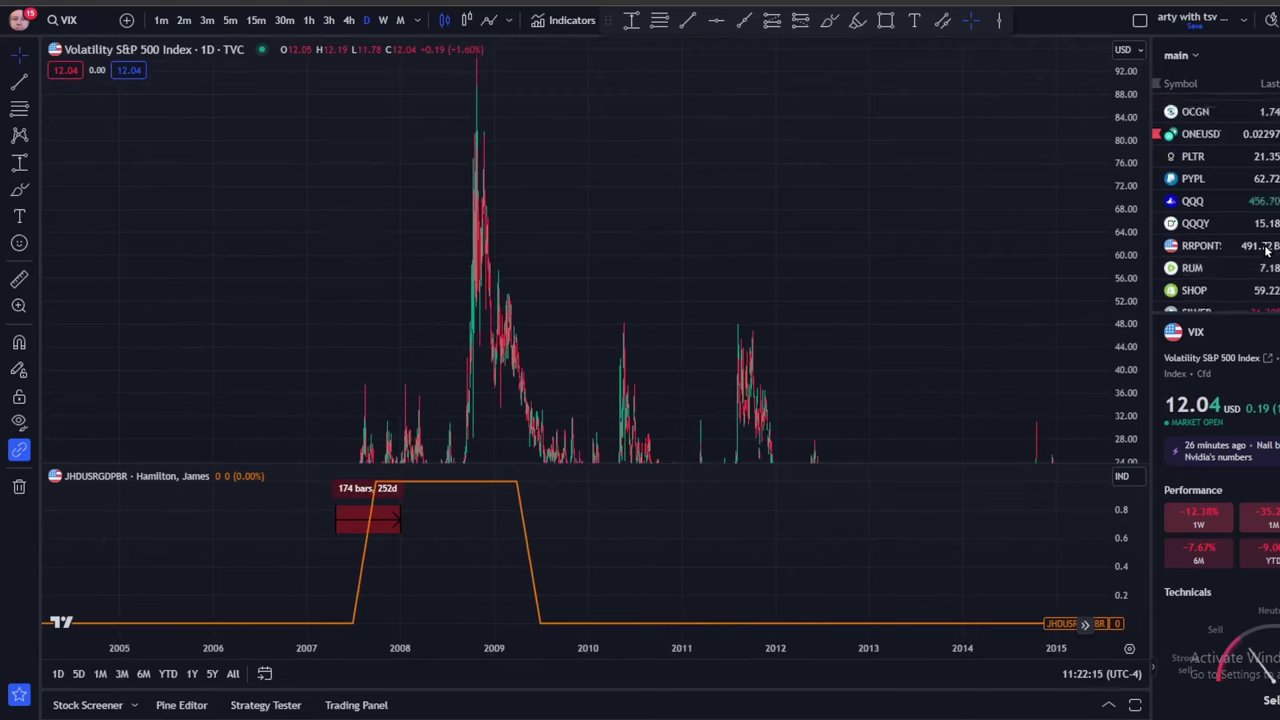
scroll(1267, 252, "down", 5)
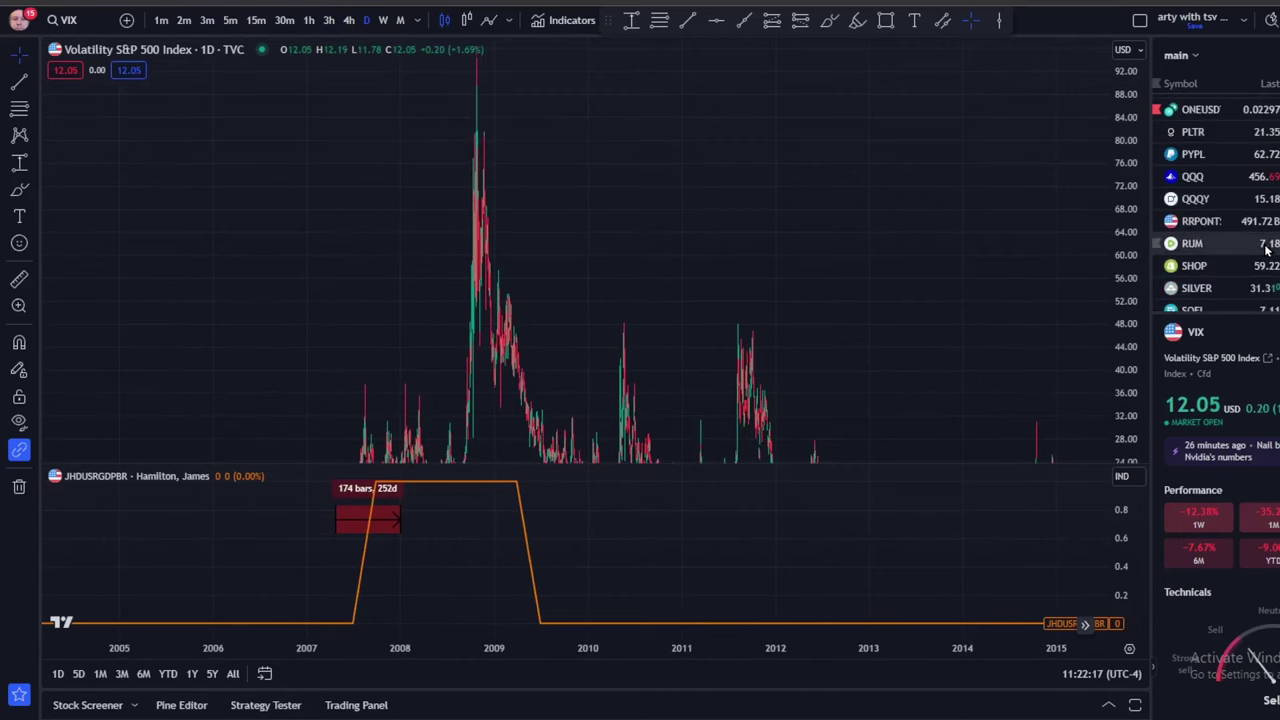
scroll(1262, 244, "down", 3)
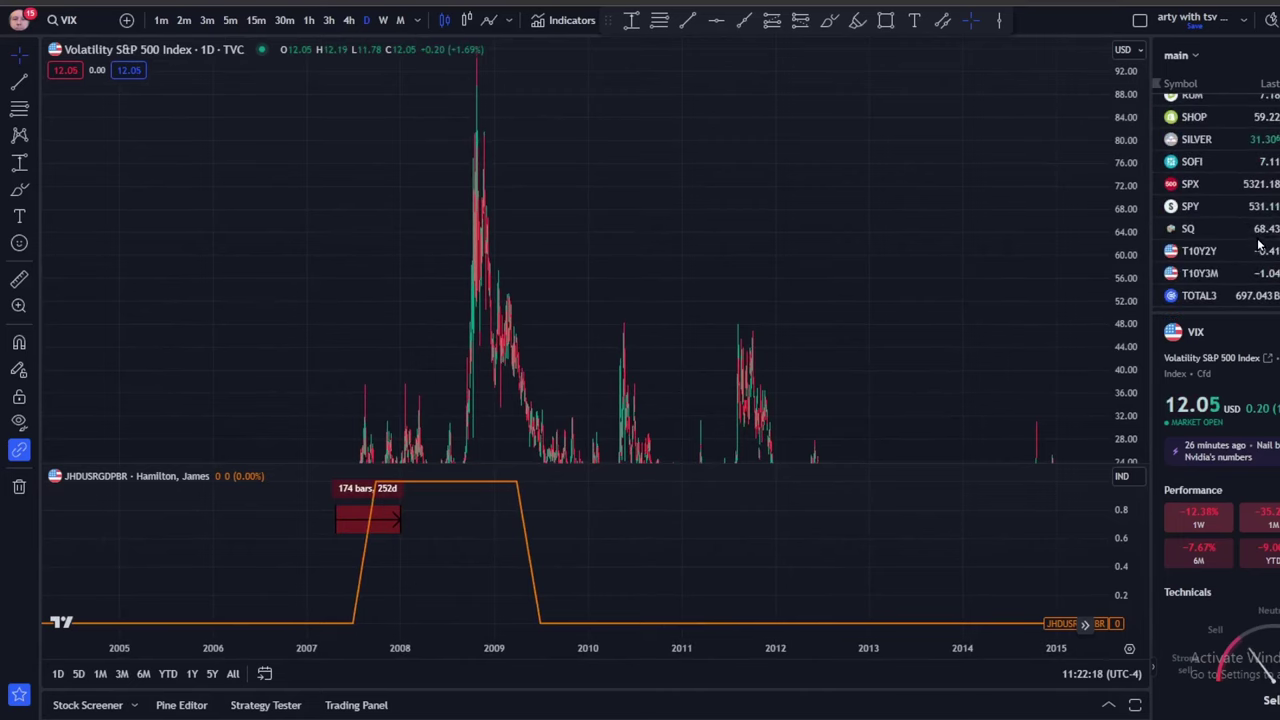
left_click(1214, 183)
scroll(848, 345, "up", 2)
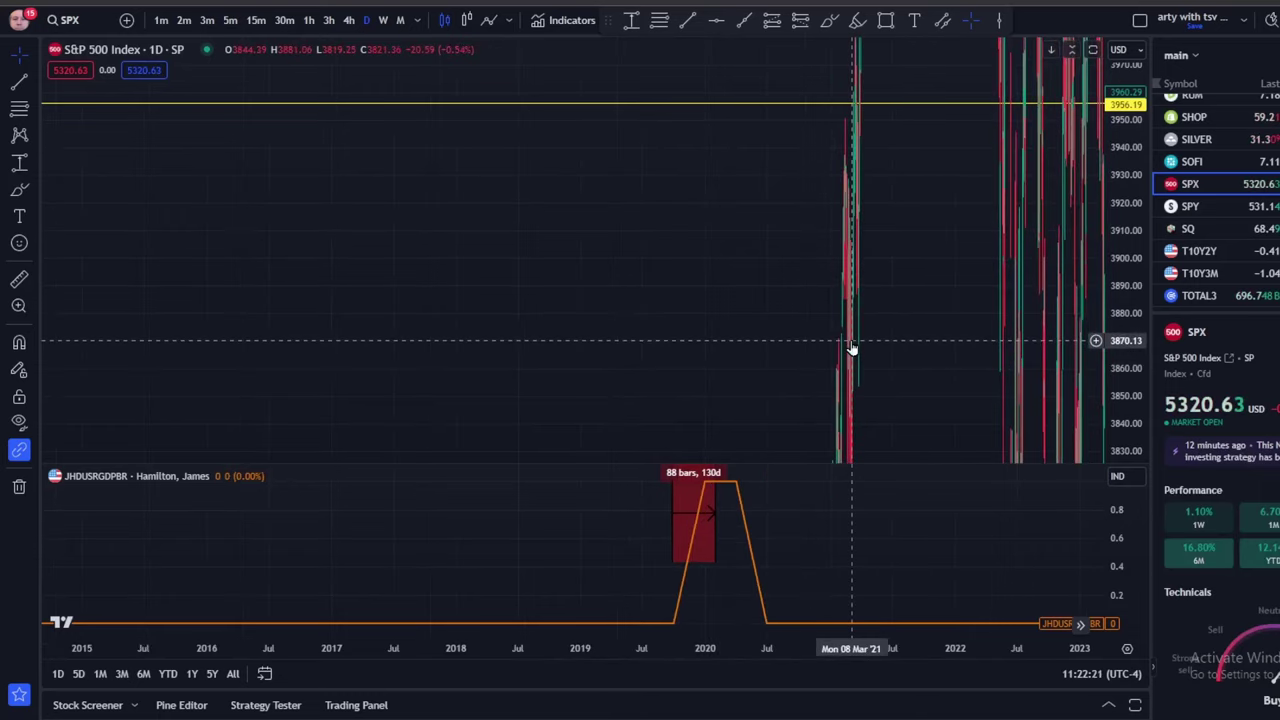
Go to the 2007–2009 decline and pull the large price range's end point up to the October 2008 drop
scroll(851, 347, "left", 10)
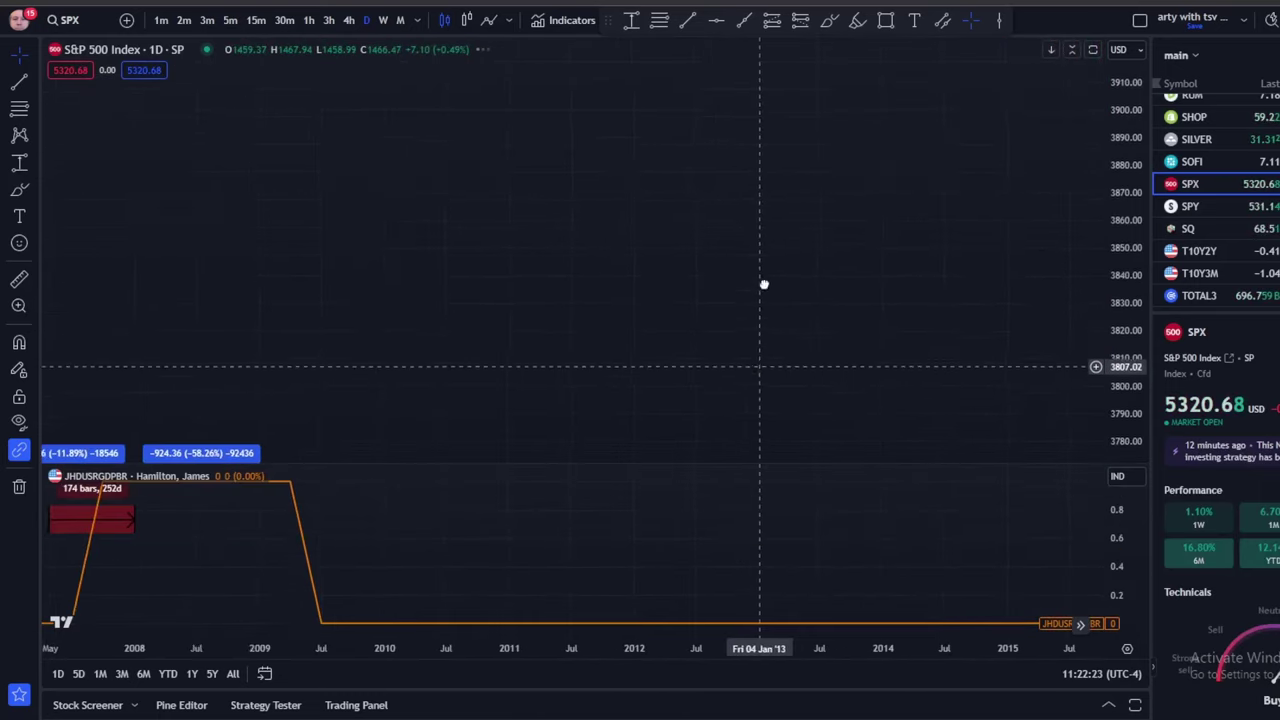
left_click_drag(703, 294, 671, 149)
scroll(700, 220, "down", 2)
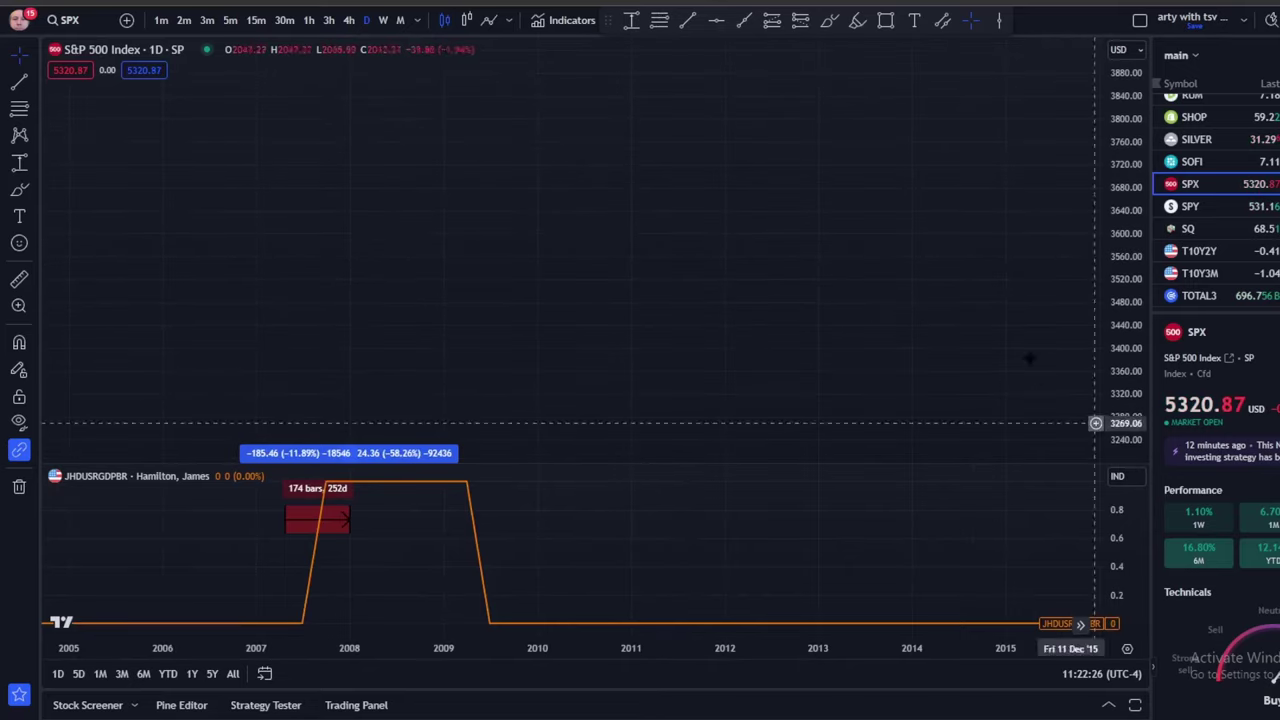
left_click_drag(1026, 343, 549, 130)
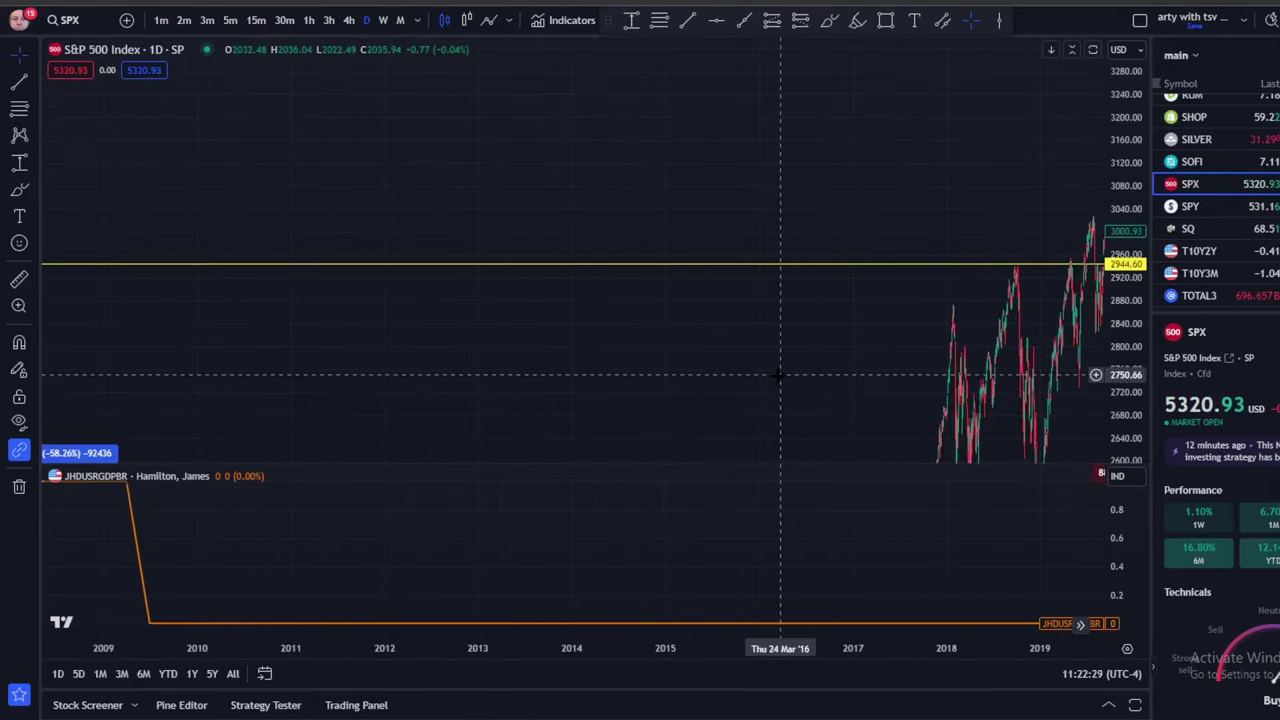
left_click_drag(785, 374, 1035, 280)
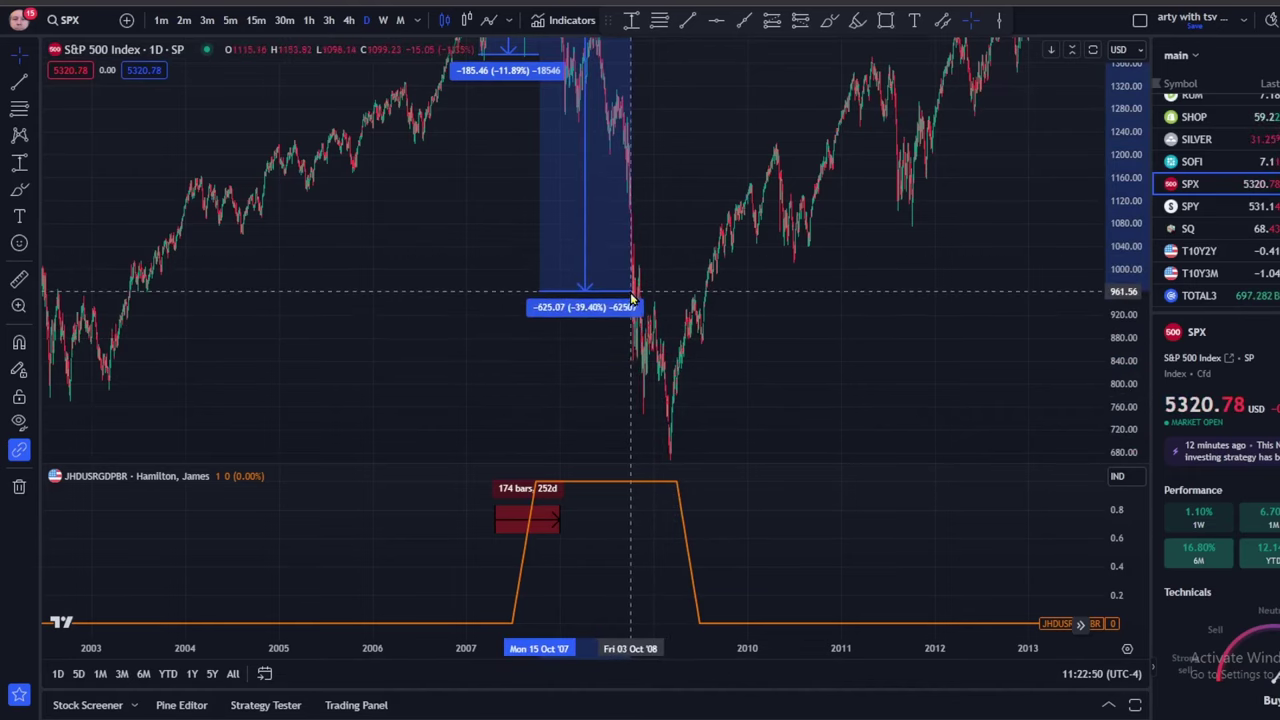
left_click(631, 340)
left_click_drag(903, 300, 762, 294)
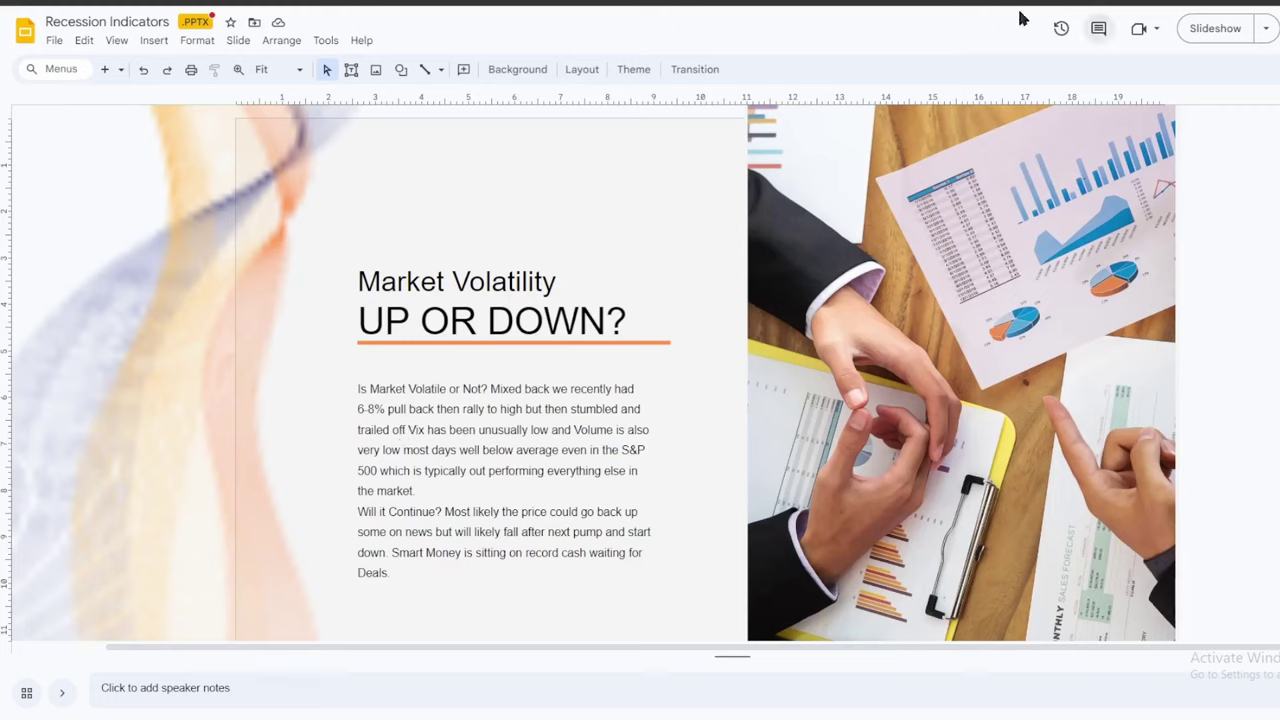
Switch from the Market Volatility slide back to TradingView and view the S&P 500's most recent 2024 price action
key("alt+Tab")
scroll(790, 200, "right", 10)
scroll(788, 196, "right", 5)
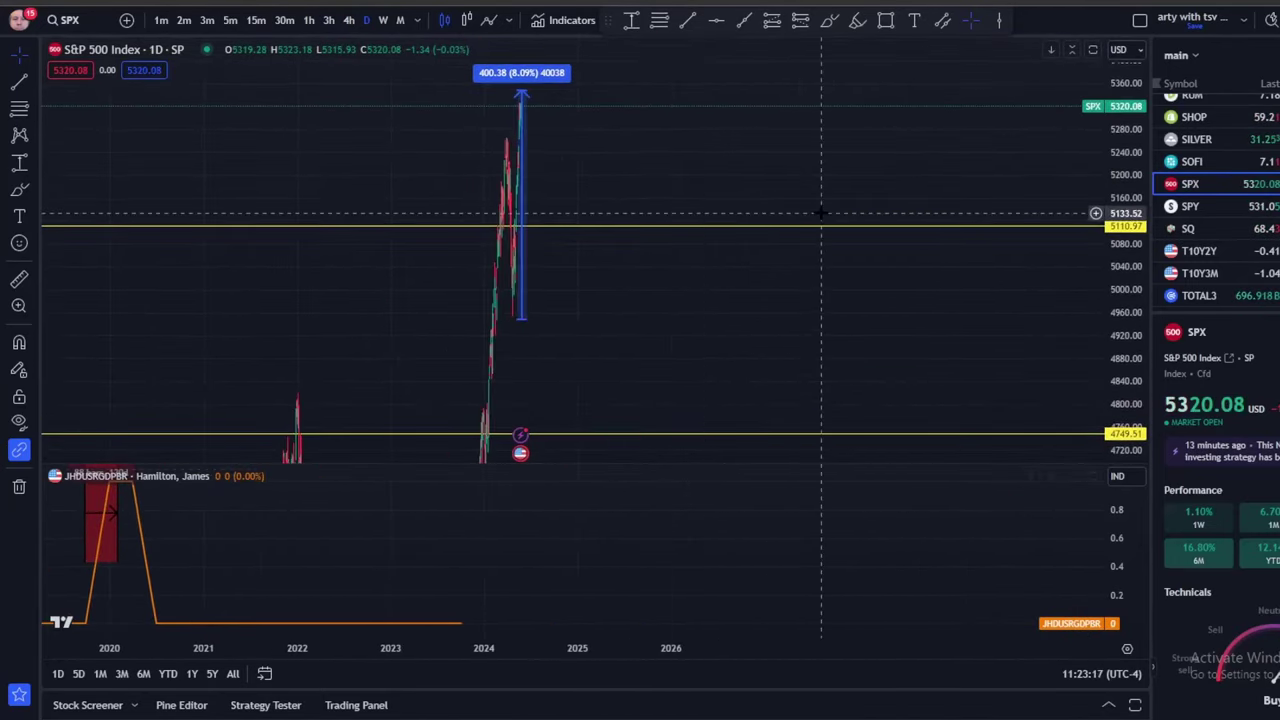
scroll(626, 289, "right", 5)
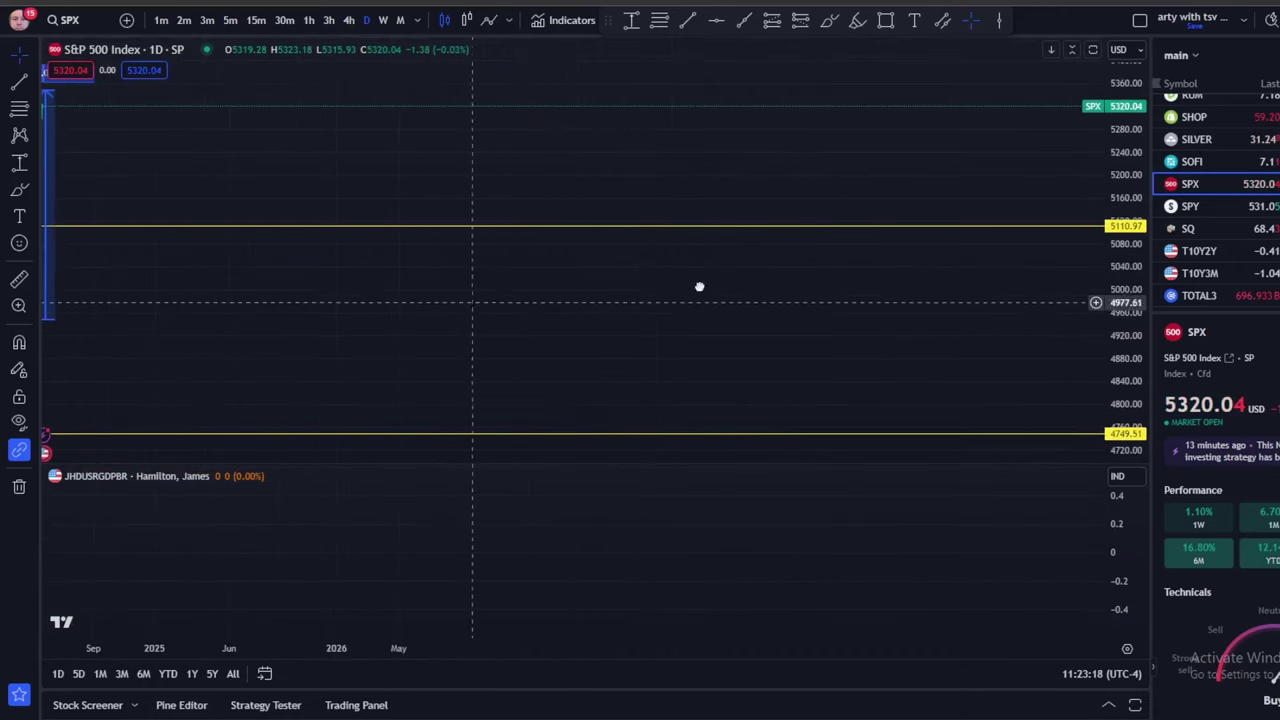
scroll(838, 286, "down", 3)
scroll(711, 263, "up", 3)
scroll(440, 294, "down", 3)
scroll(623, 294, "up", 3)
Find DJI in the watchlist and open the Dow Jones Industrial Average chart at its 2024 price action
scroll(1232, 170, "up", 3)
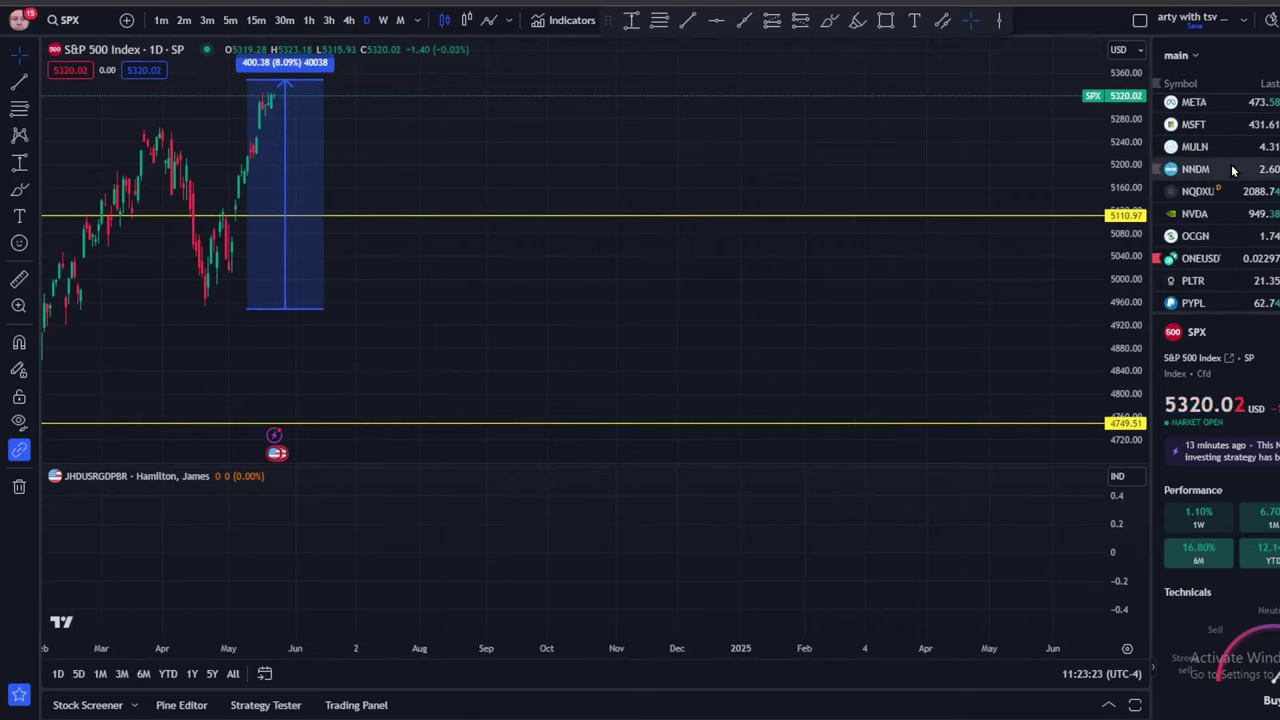
scroll(1220, 190, "down", 3)
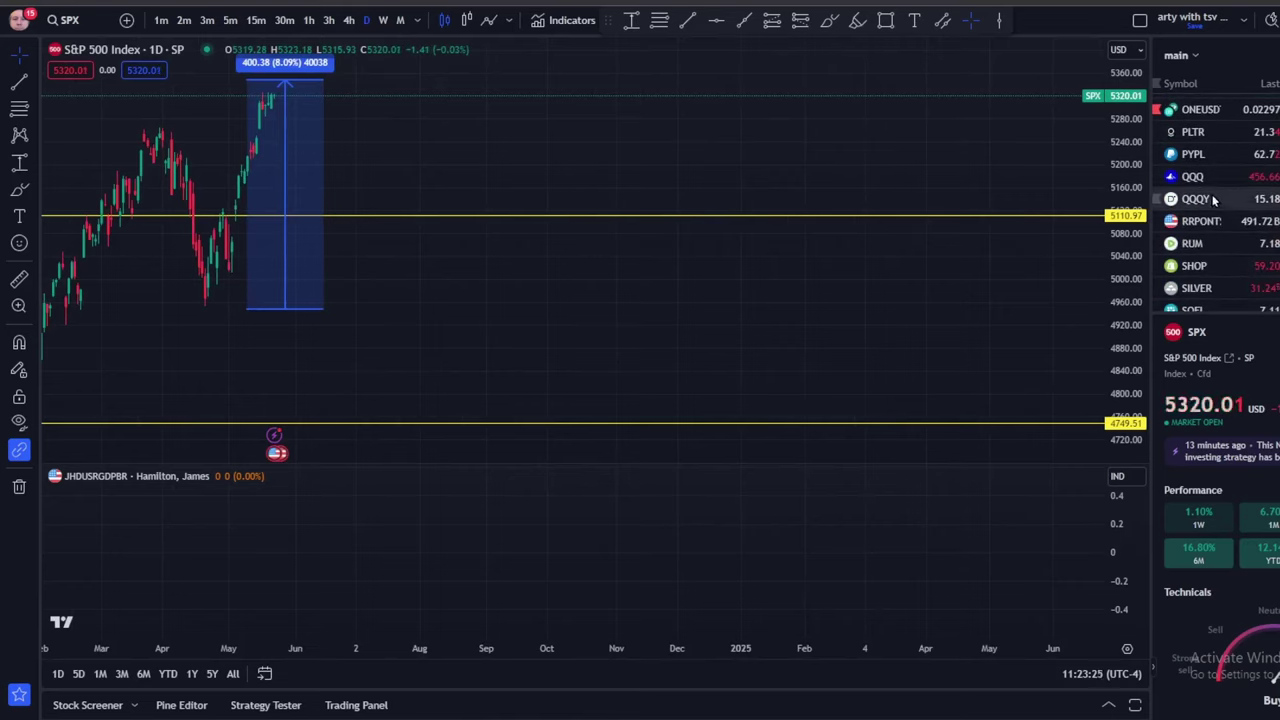
scroll(1205, 180, "up", 5)
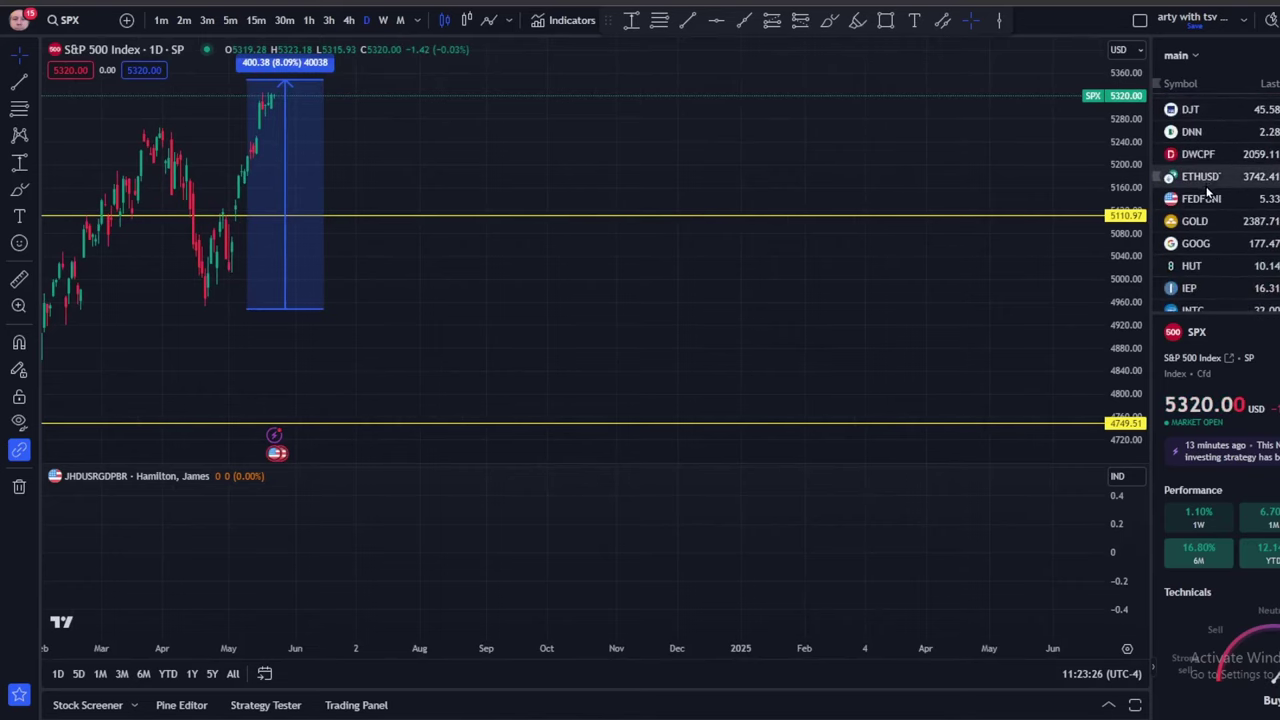
scroll(1198, 150, "up", 4)
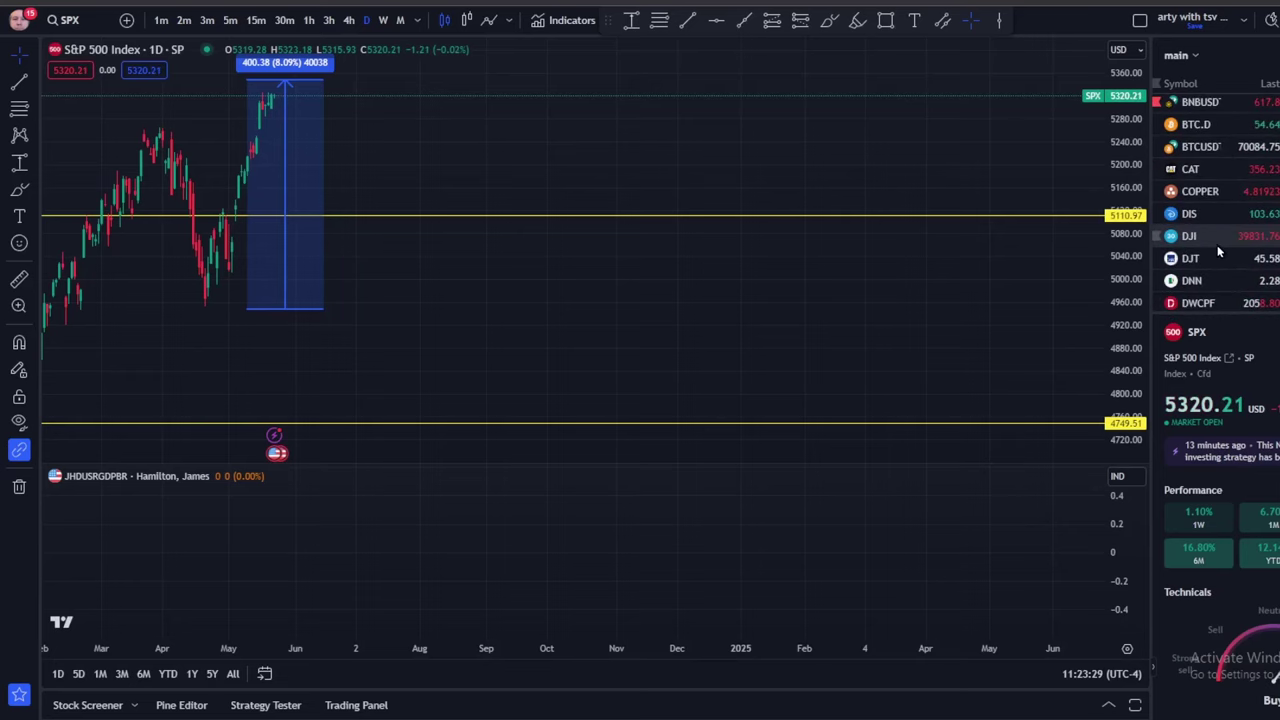
left_click(1190, 236)
left_click_drag(389, 229, 751, 211)
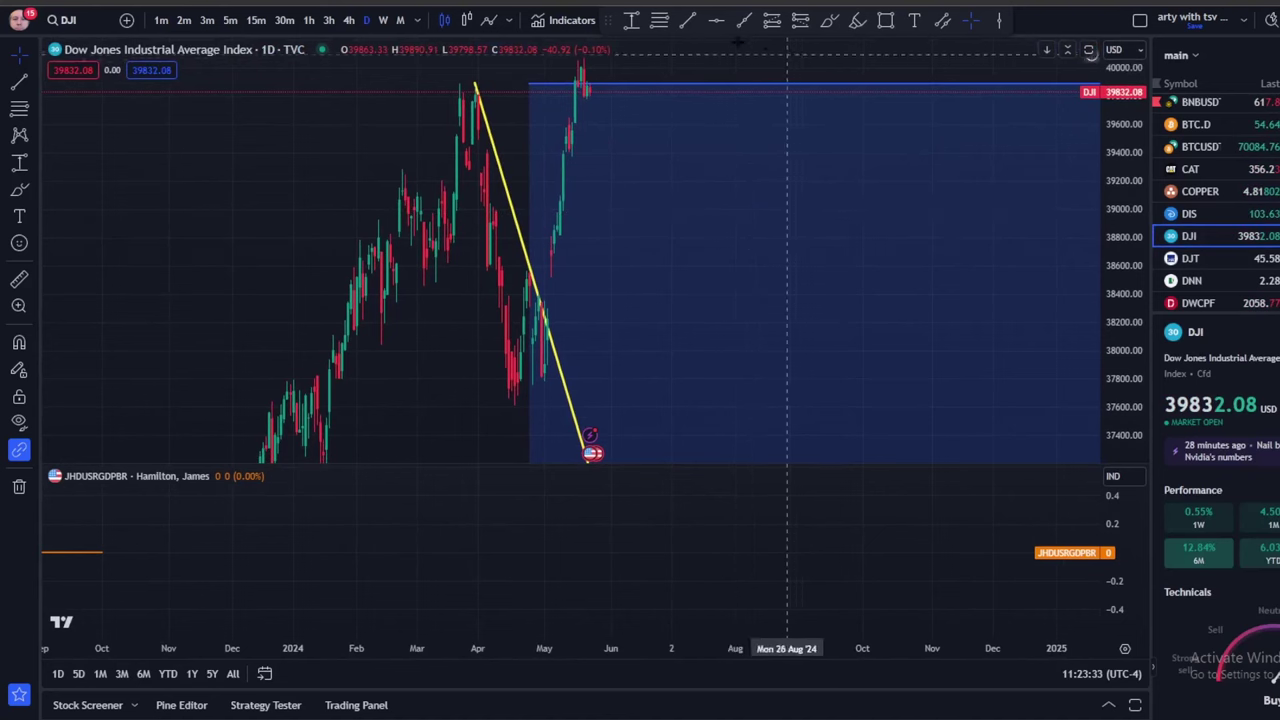
Add a price range over the Dow's spring 2024 pullback, from the 21 March high of about 39,873 down to about 37,608
left_click(632, 20)
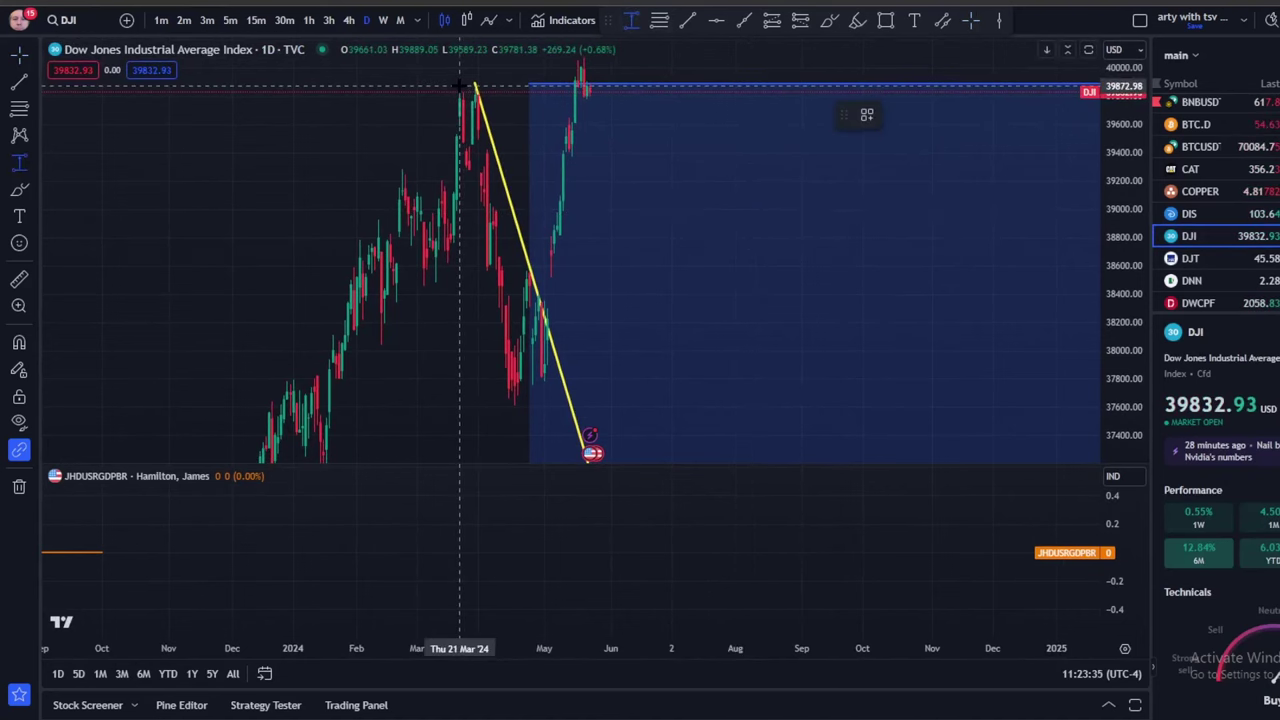
left_click(460, 86)
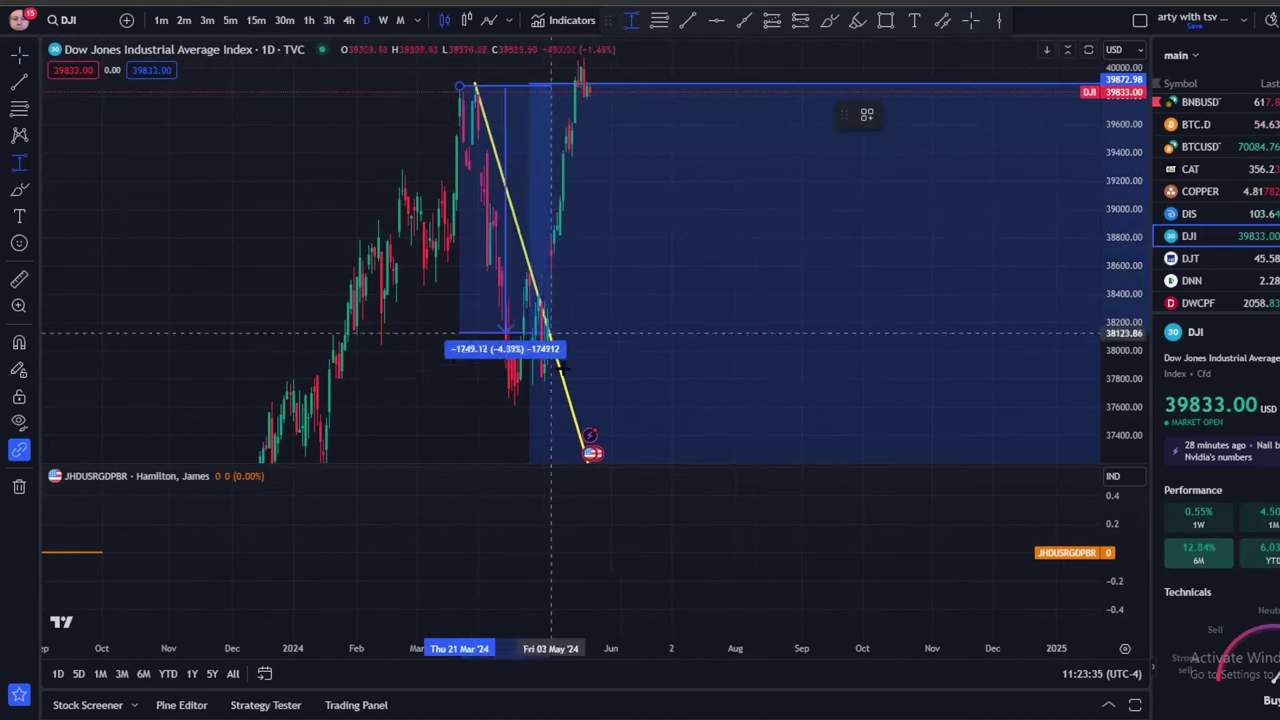
left_click(629, 405)
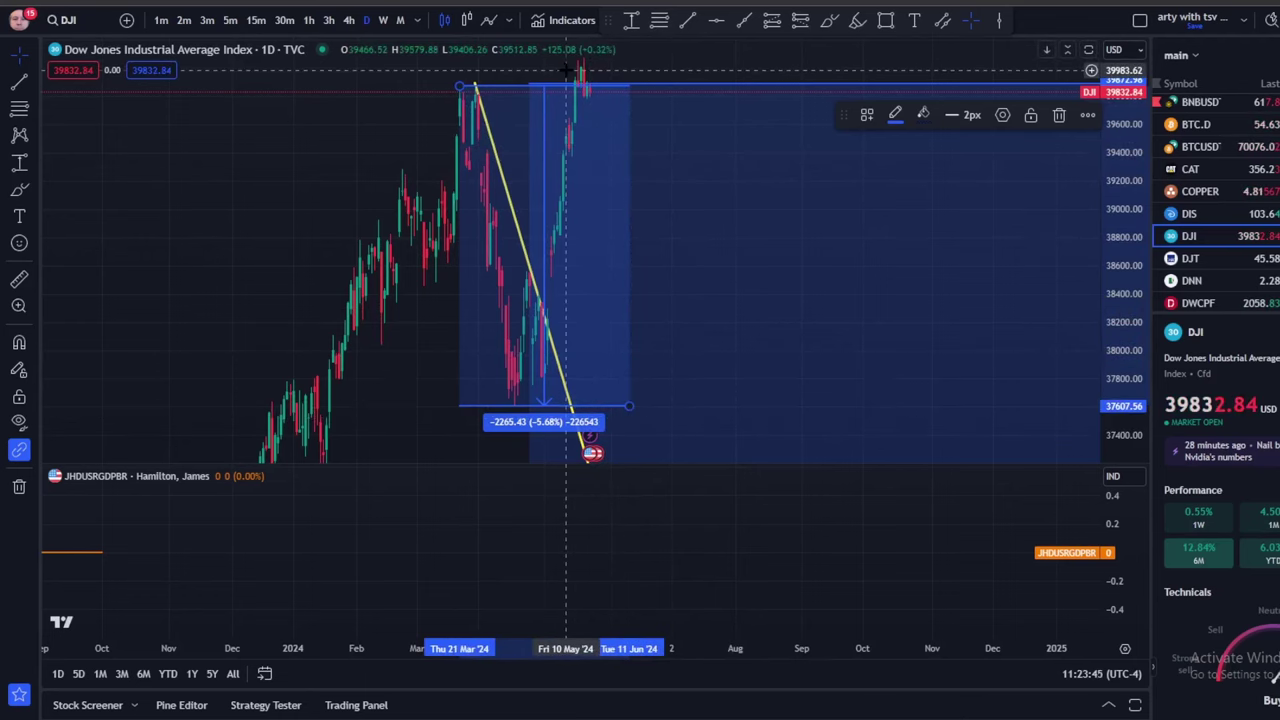
left_click_drag(680, 150, 631, 170)
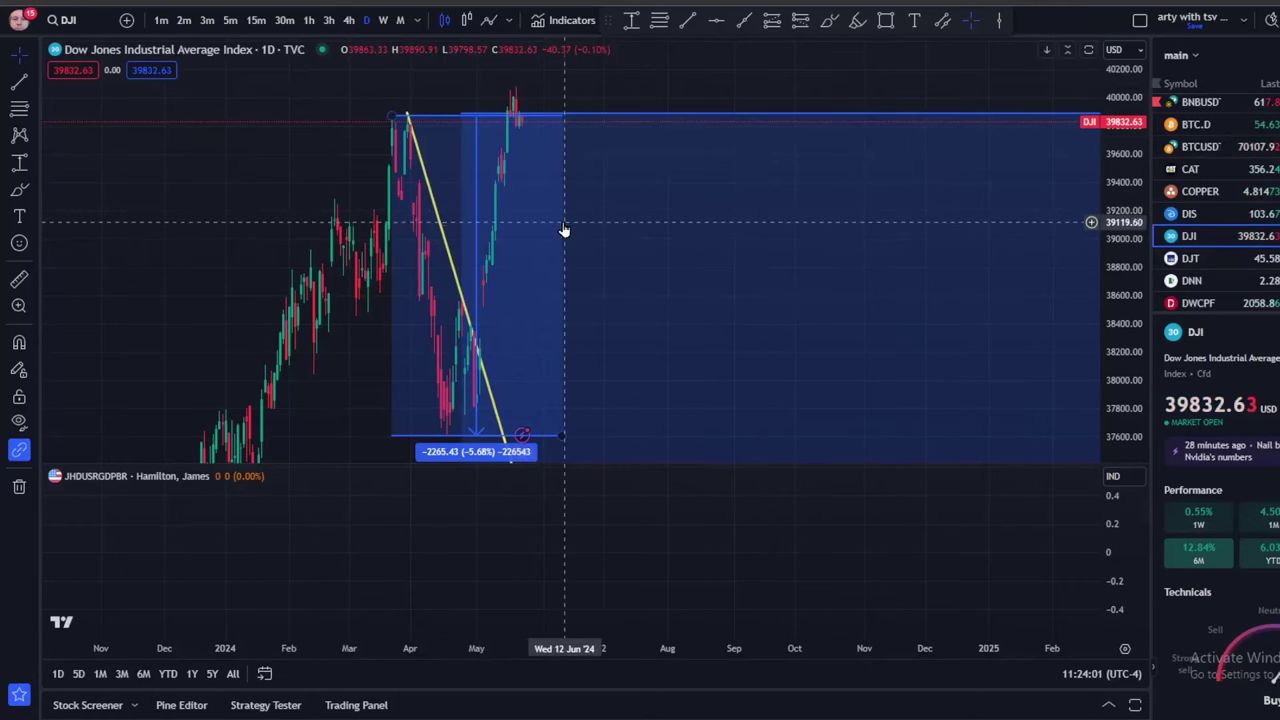
Collapse the JHDUSRGDPBR indicator pane so the Dow Jones price chart takes up the full height
scroll(557, 238, "up", 3)
left_click_drag(426, 75, 526, 53)
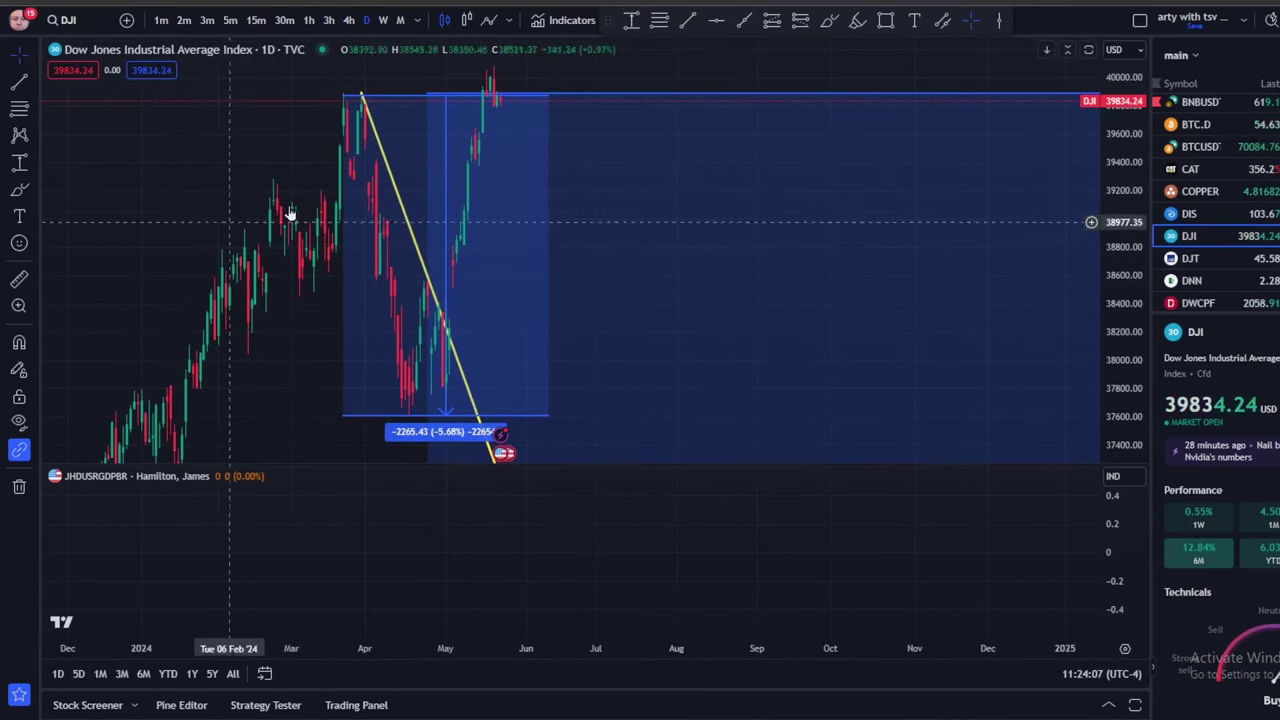
left_click(1067, 476)
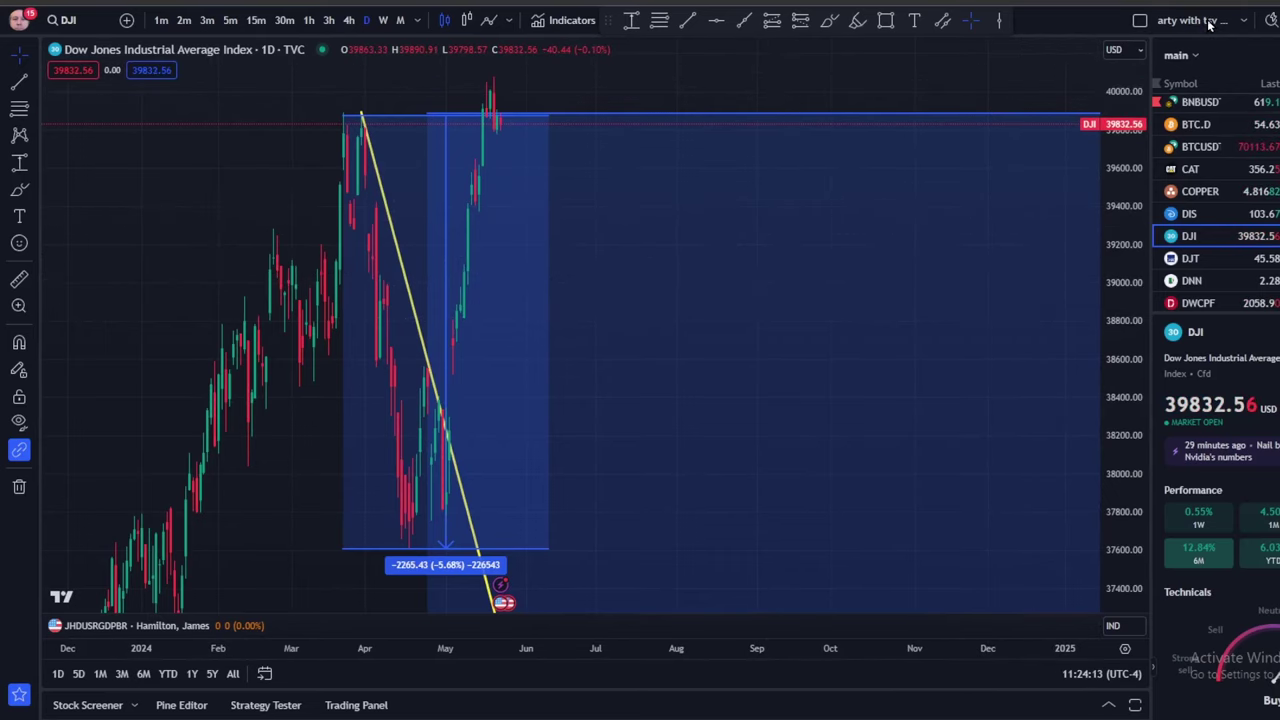
left_click(1243, 27)
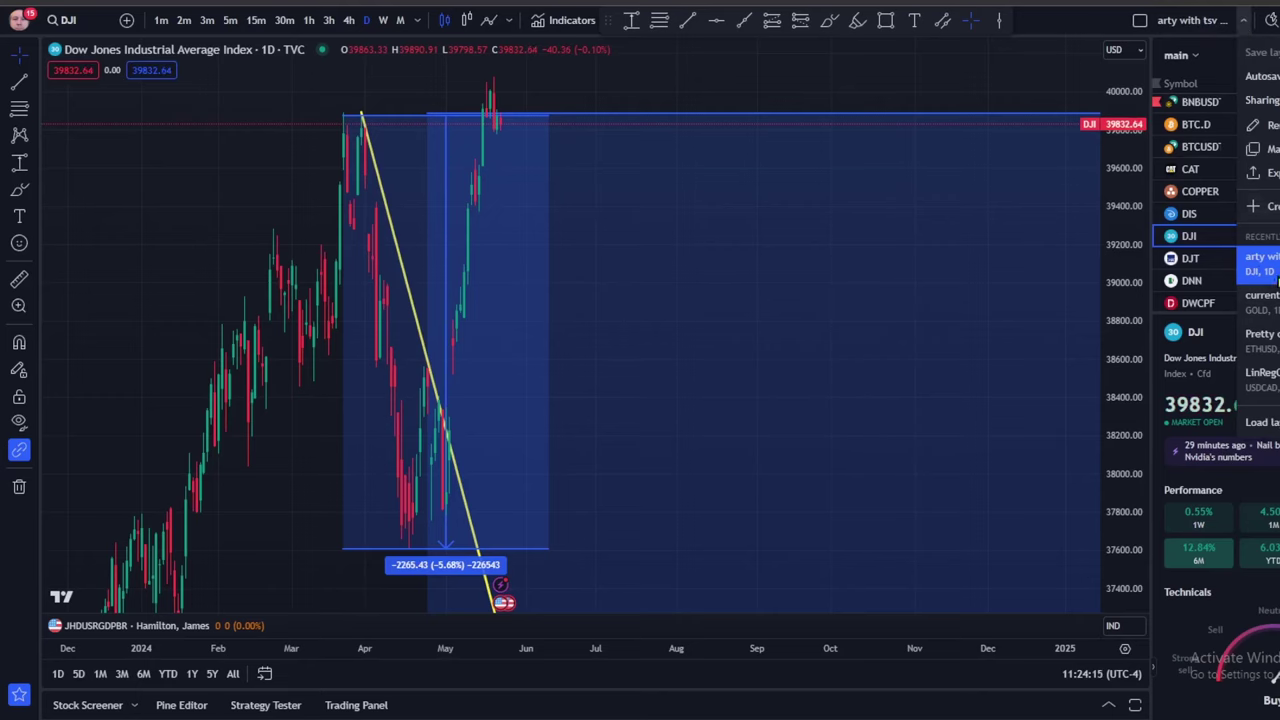
key("Escape")
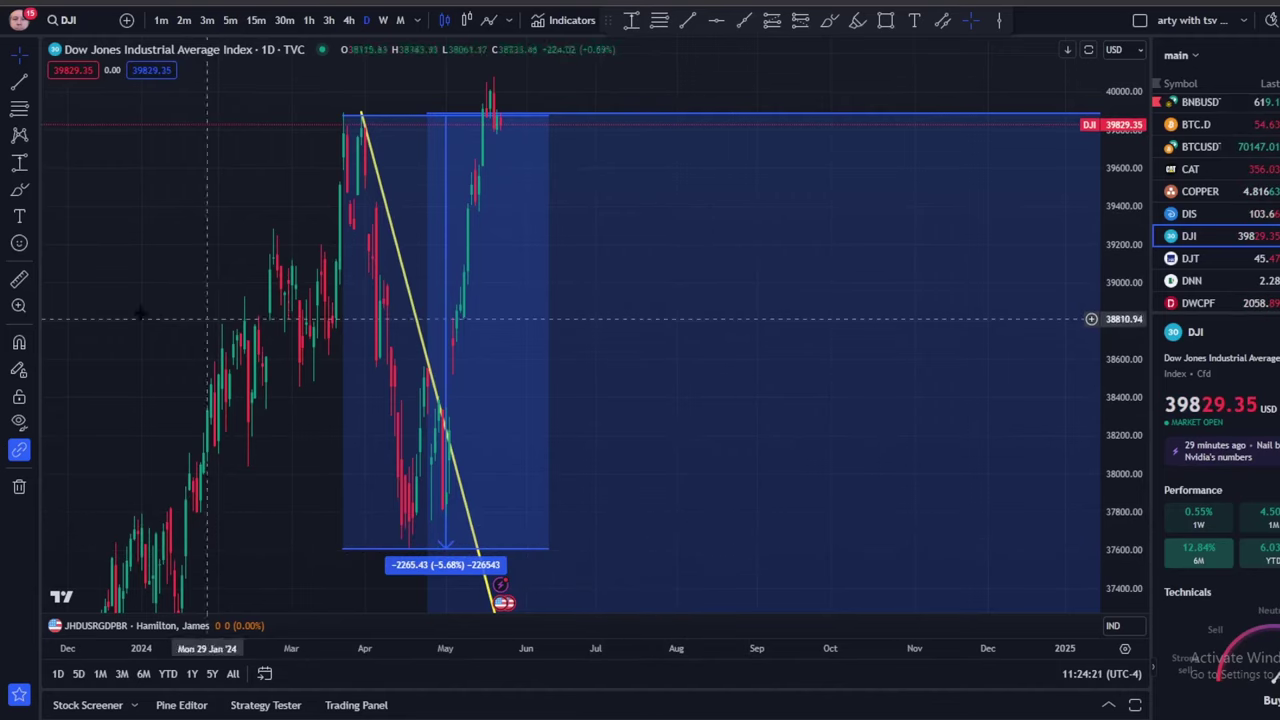
Extend the Dow's spring 2024 price range down to about 35,990, with its end point at 1 July 2025
left_click_drag(171, 500, 214, 371)
left_click_drag(412, 503, 146, 146)
mouse_move(383, 98)
left_mouse_down()
mouse_move(564, 309)
mouse_move(848, 390)
mouse_move(893, 381)
mouse_move(955, 398)
left_mouse_up()
scroll(955, 400, "down", 5)
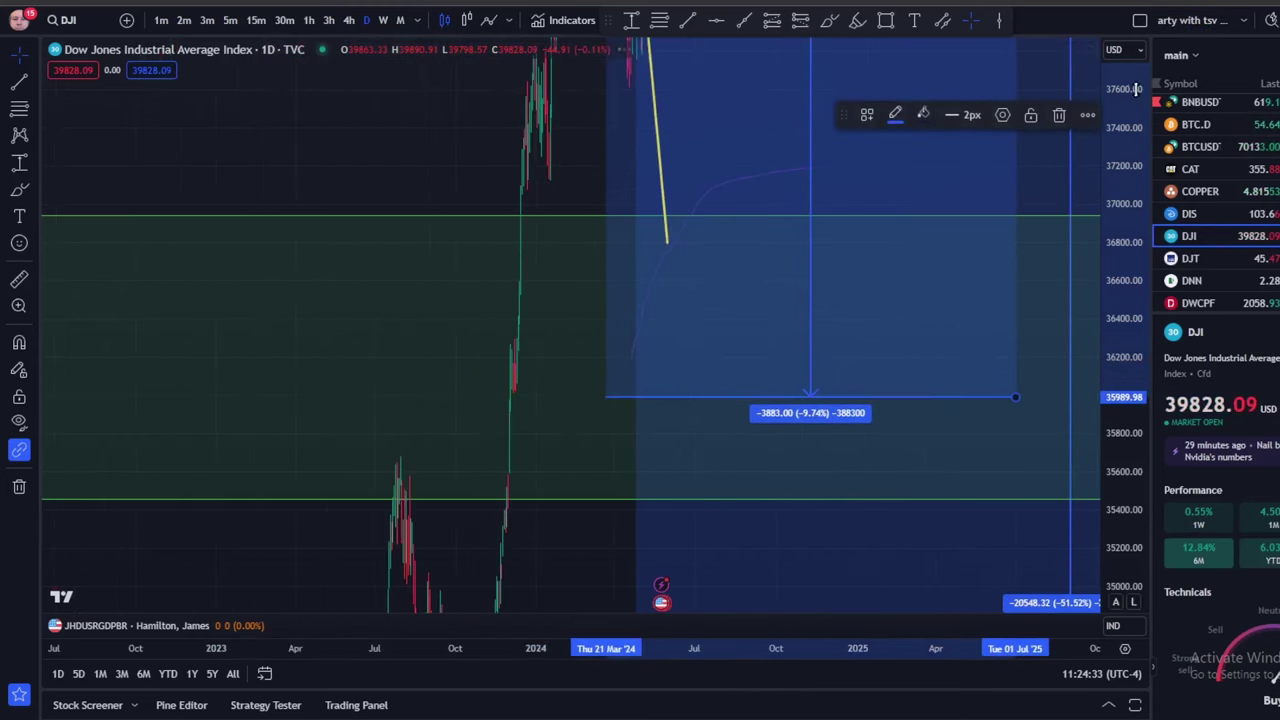
left_click_drag(1125, 430, 1145, 585)
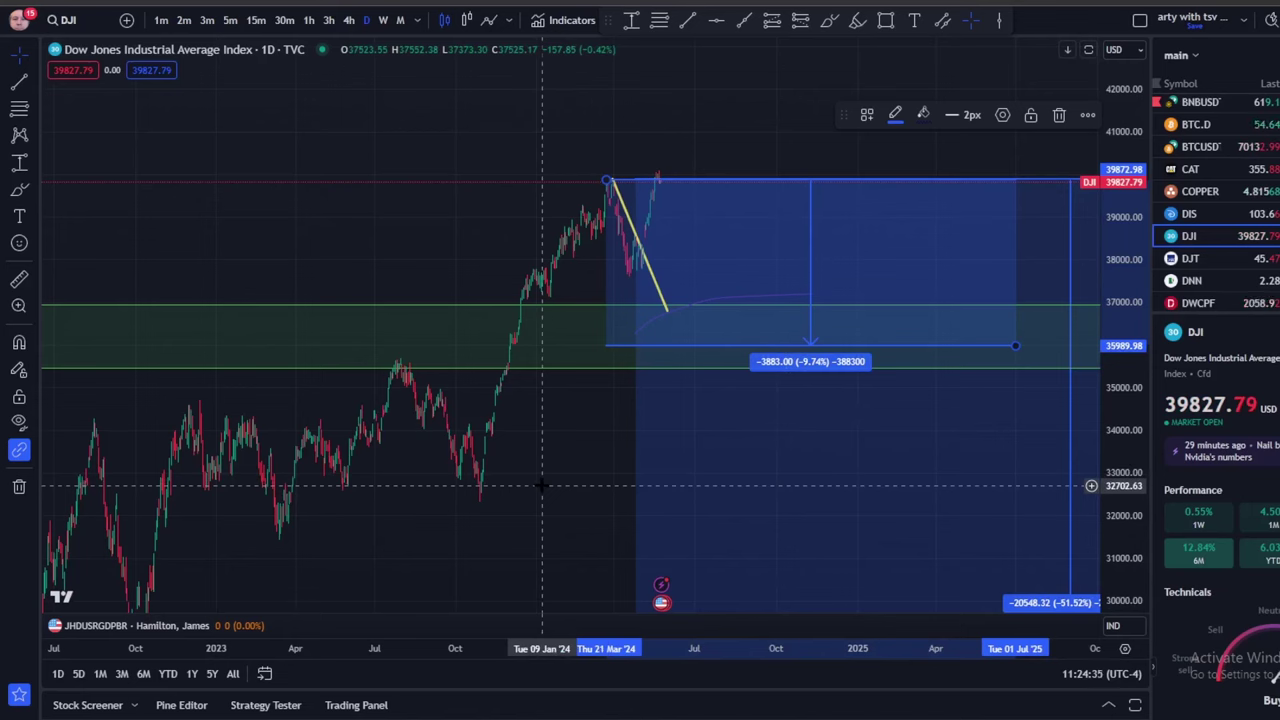
Lower the Dow price range's end point to about 35,000, for a decline of about 12.25% from the March 2024 high
left_click_drag(540, 486, 371, 214)
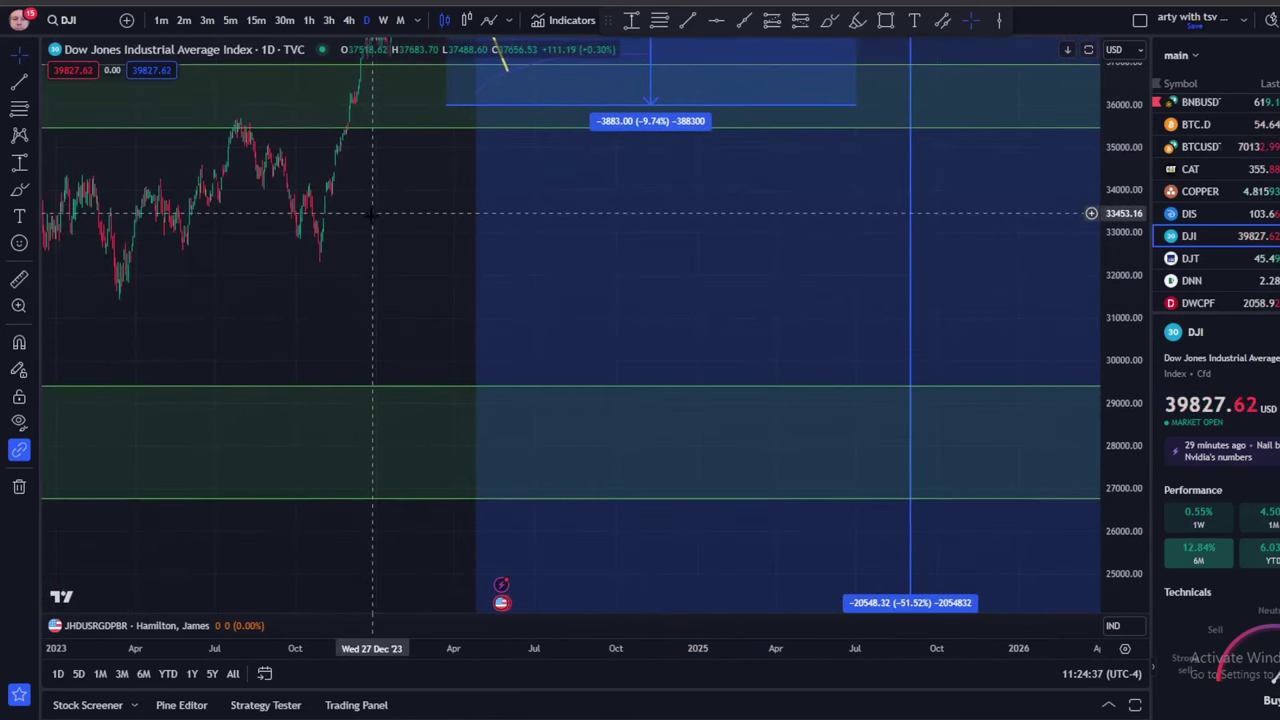
left_click(845, 104)
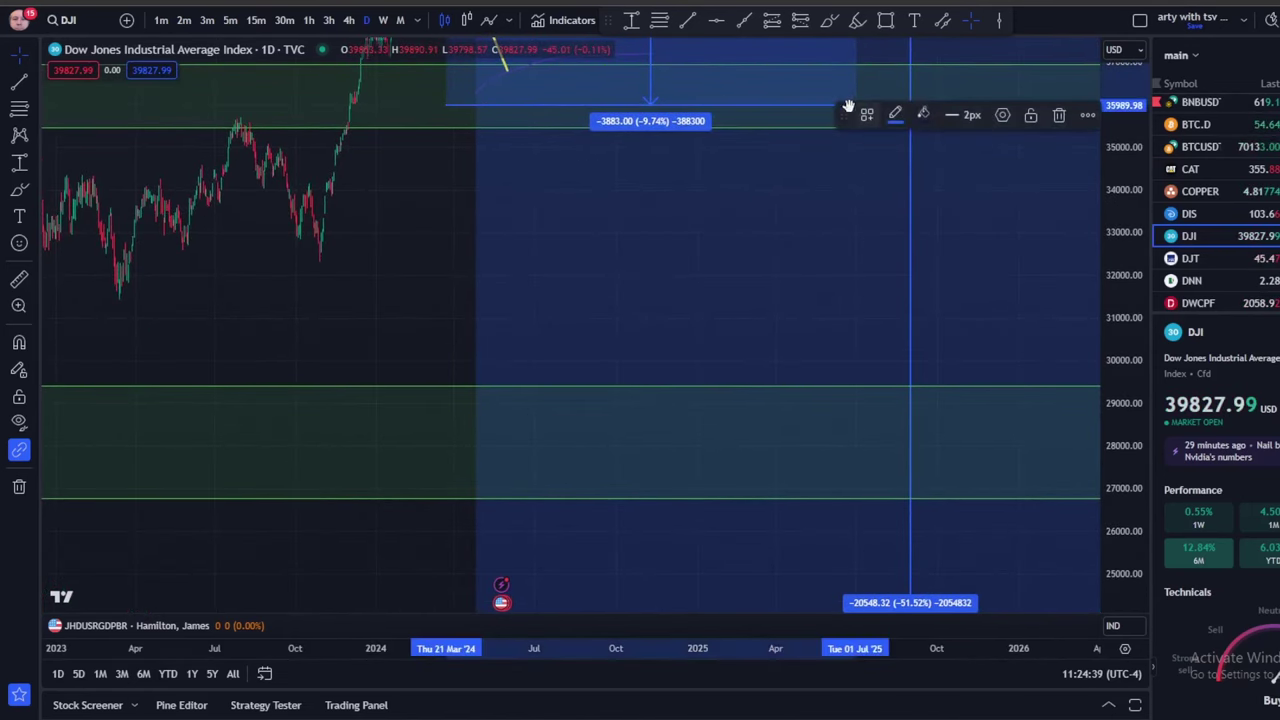
left_click_drag(840, 104, 868, 147)
left_click(427, 256)
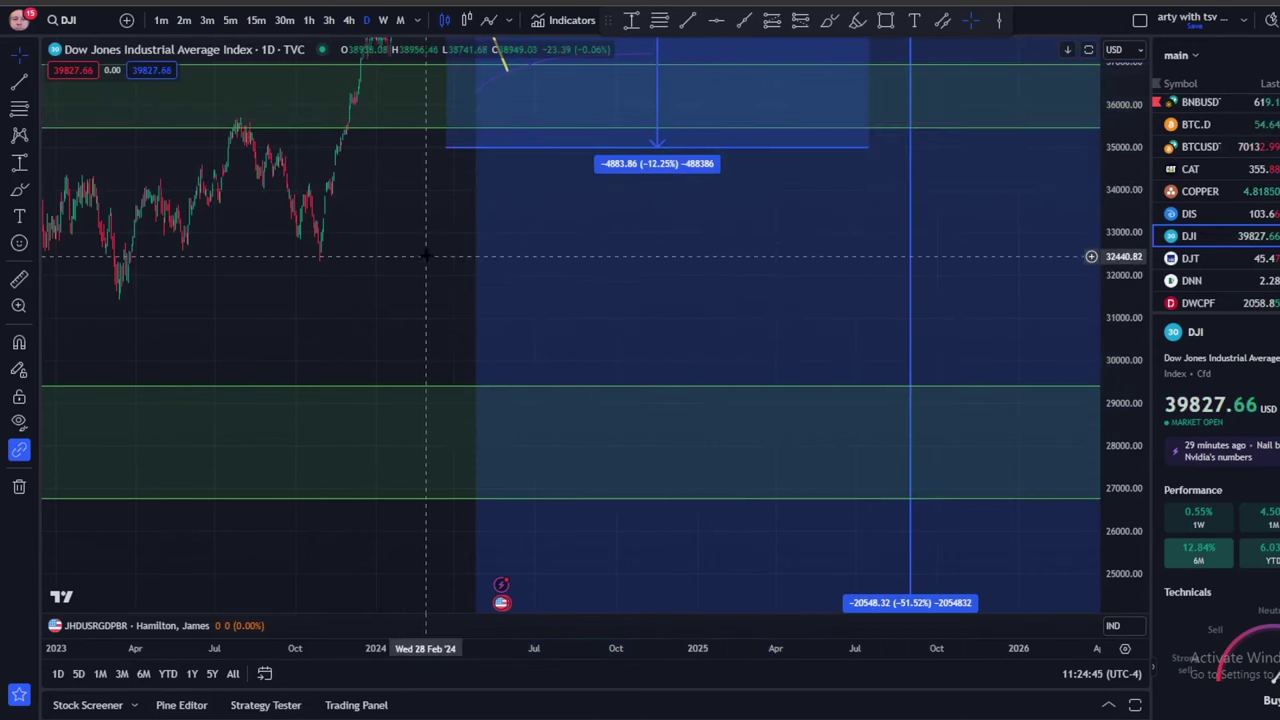
left_click_drag(427, 256, 360, 527)
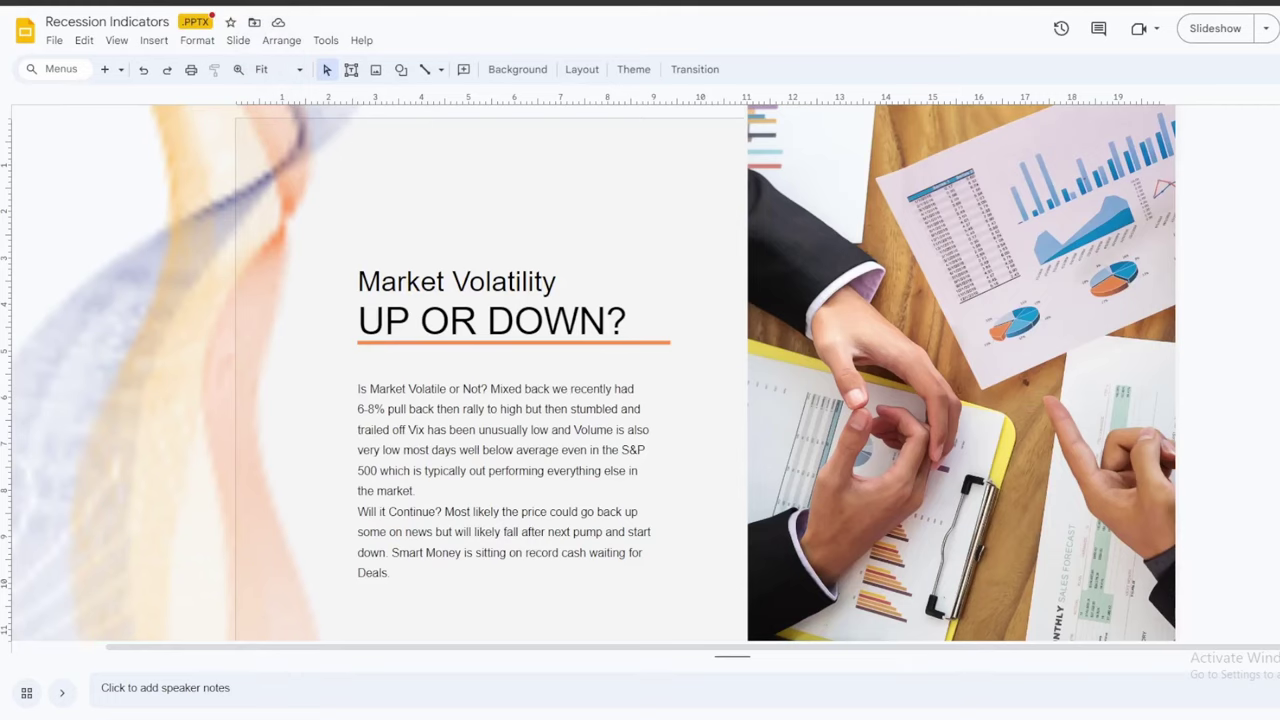
Advance the deck from Market Volatility to Declining Manufacturing Output and bring up FRED's Industrial Production: Total Index page
key("Down")
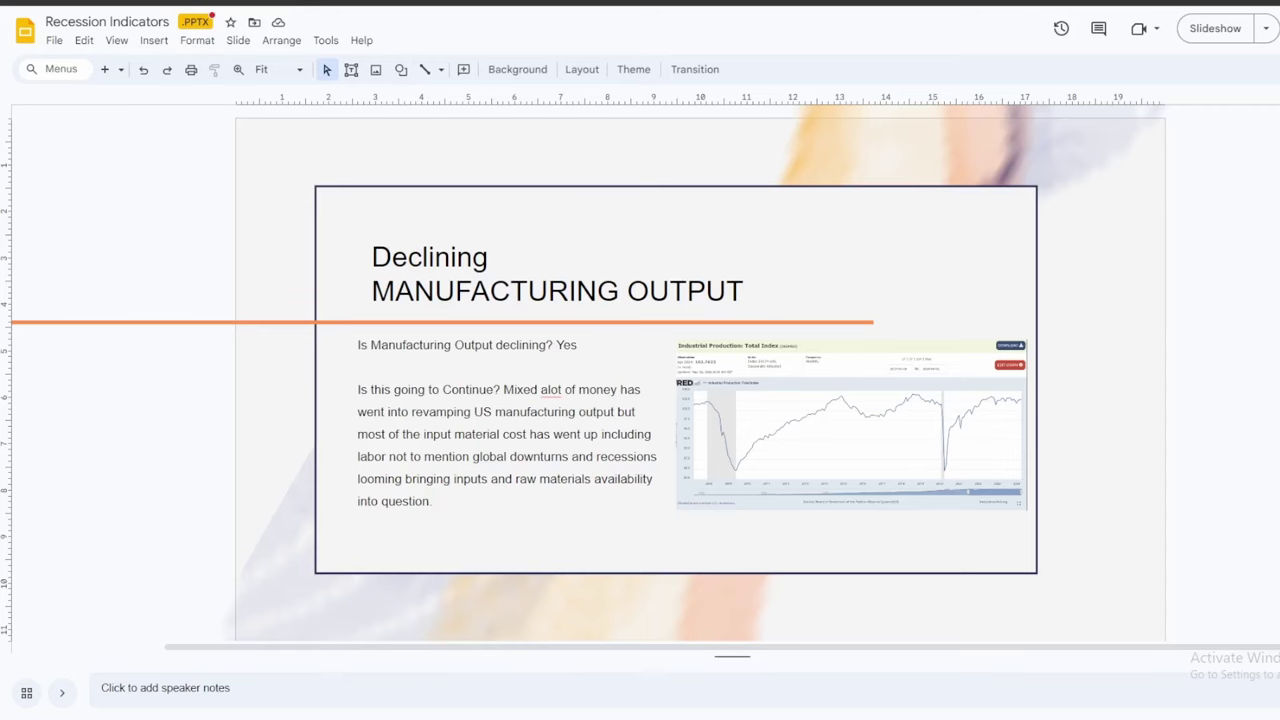
left_click(495, 3)
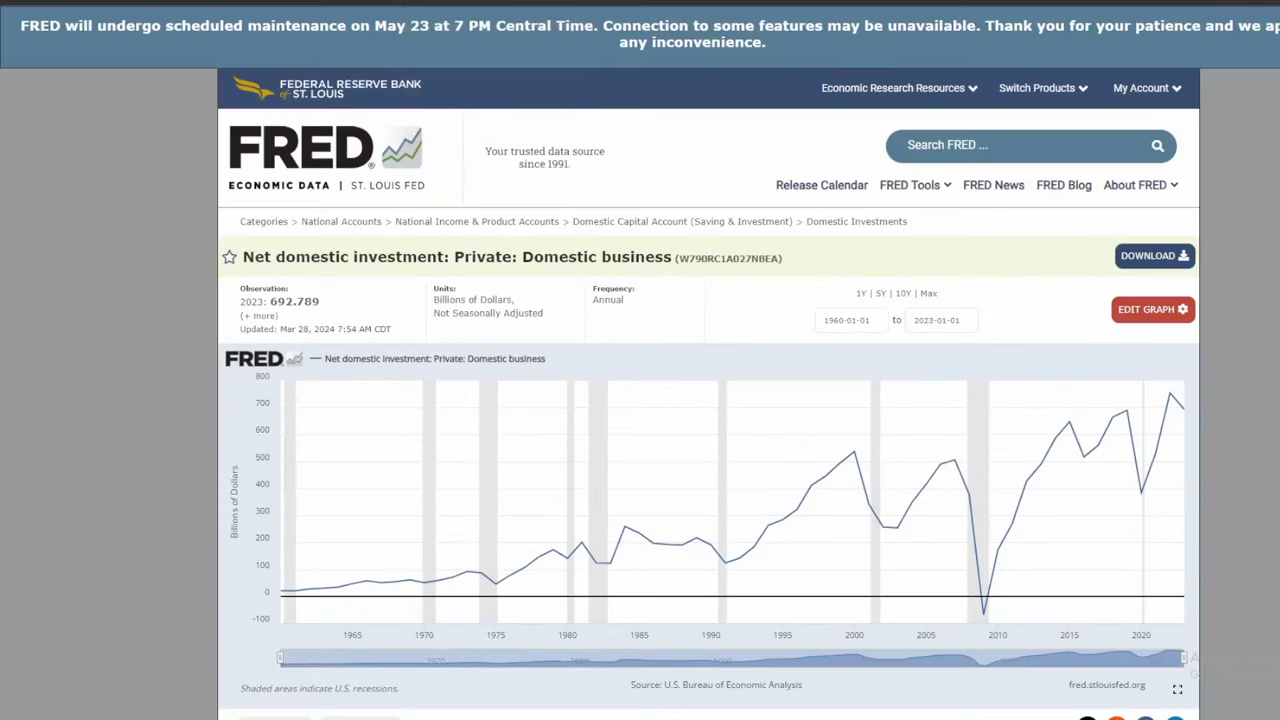
left_click(852, 3)
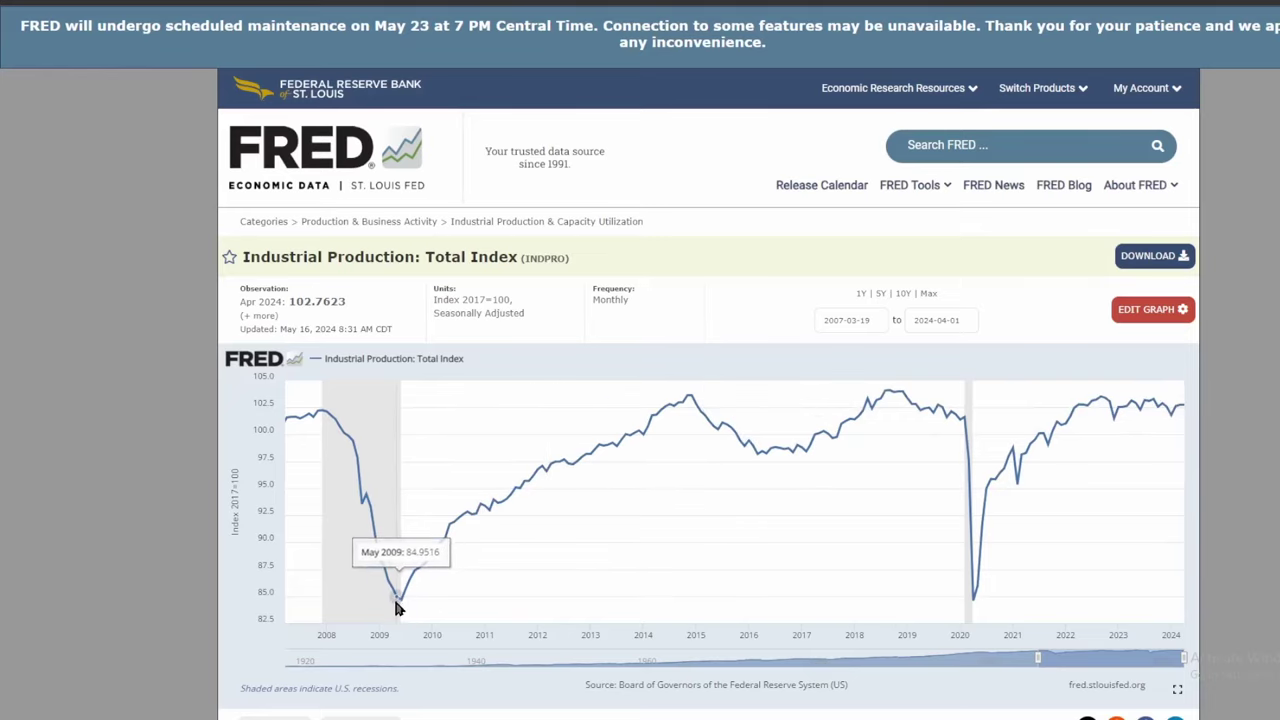
Examine the Industrial Production: Total Index graph from 2007 to 2024, including the 2009 and 2020 lows
scroll(557, 510, "down", 3)
scroll(563, 515, "up", 3)
scroll(563, 537, "down", 2)
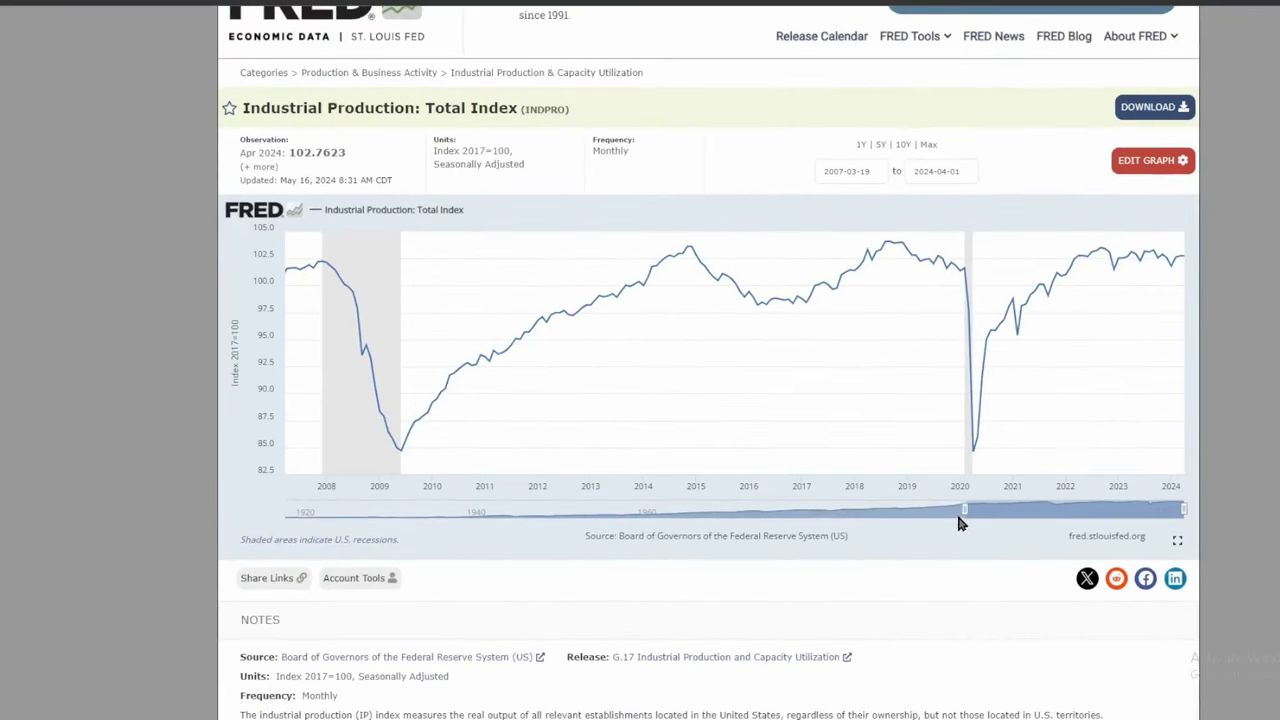
left_click_drag(857, 532, 856, 530)
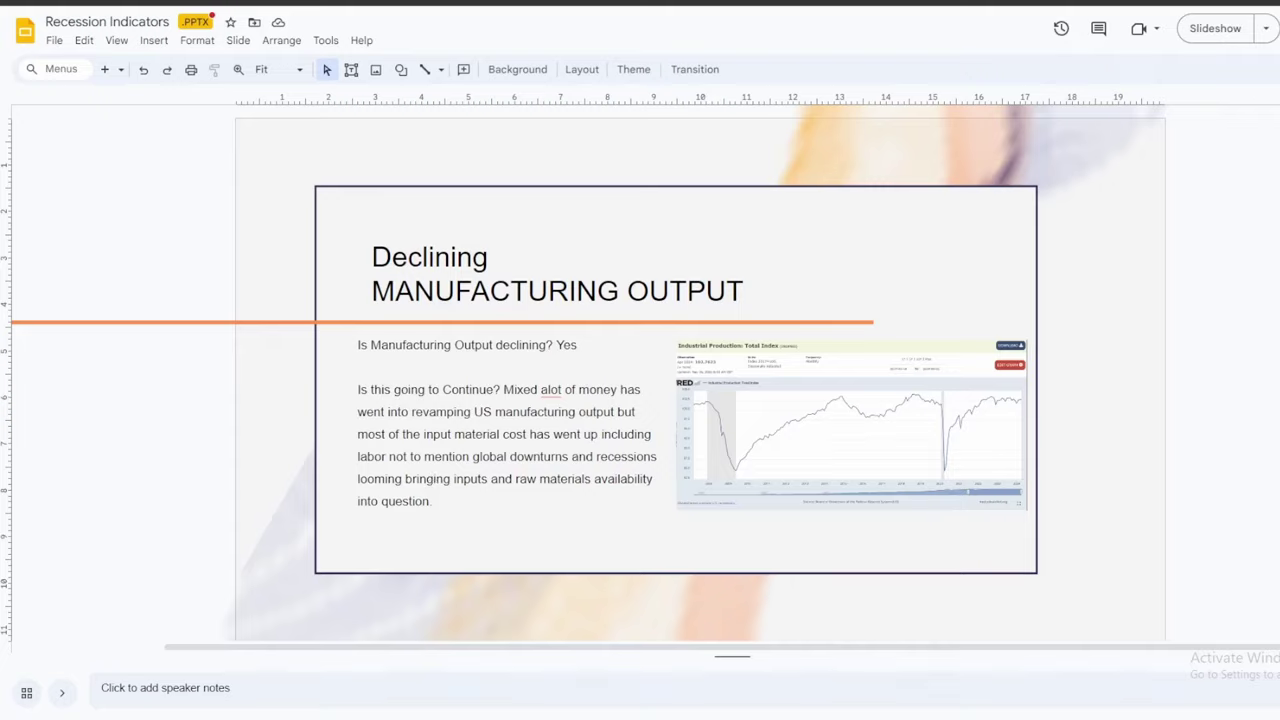
Search the web in a new browser tab for "dealer allocation turnover rate"
key("ctrl+t")
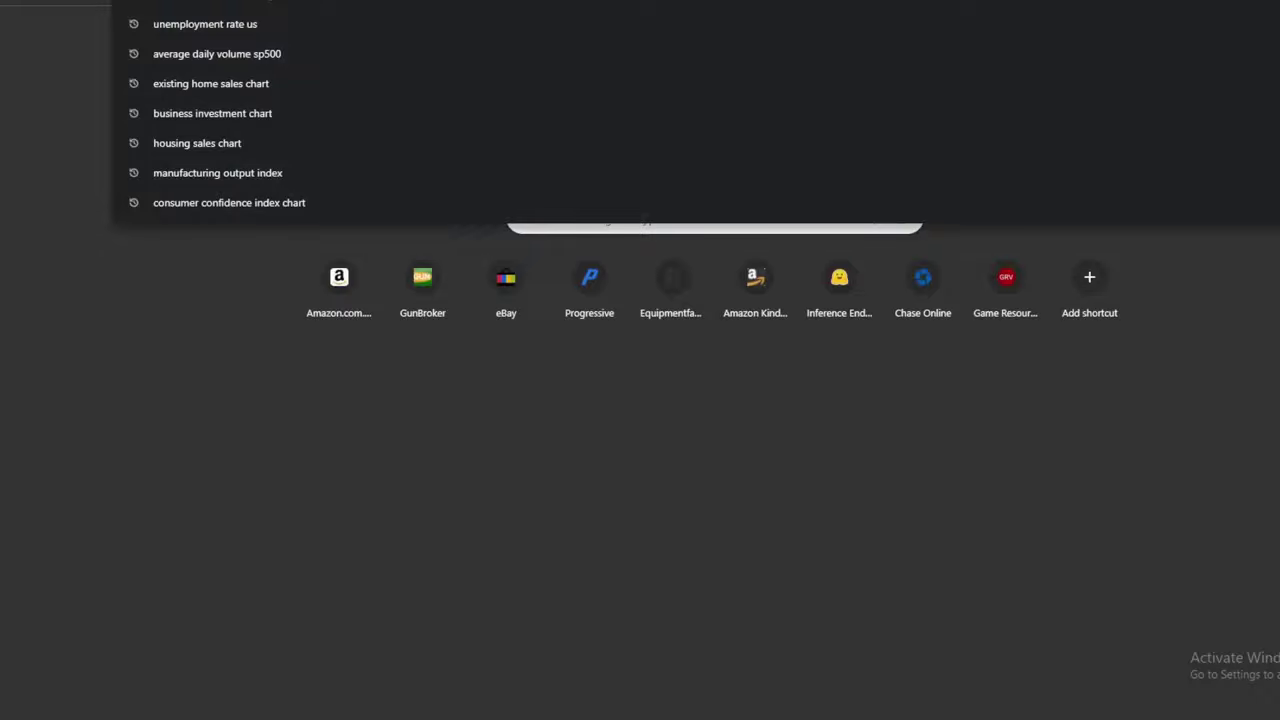
type("dealer on")
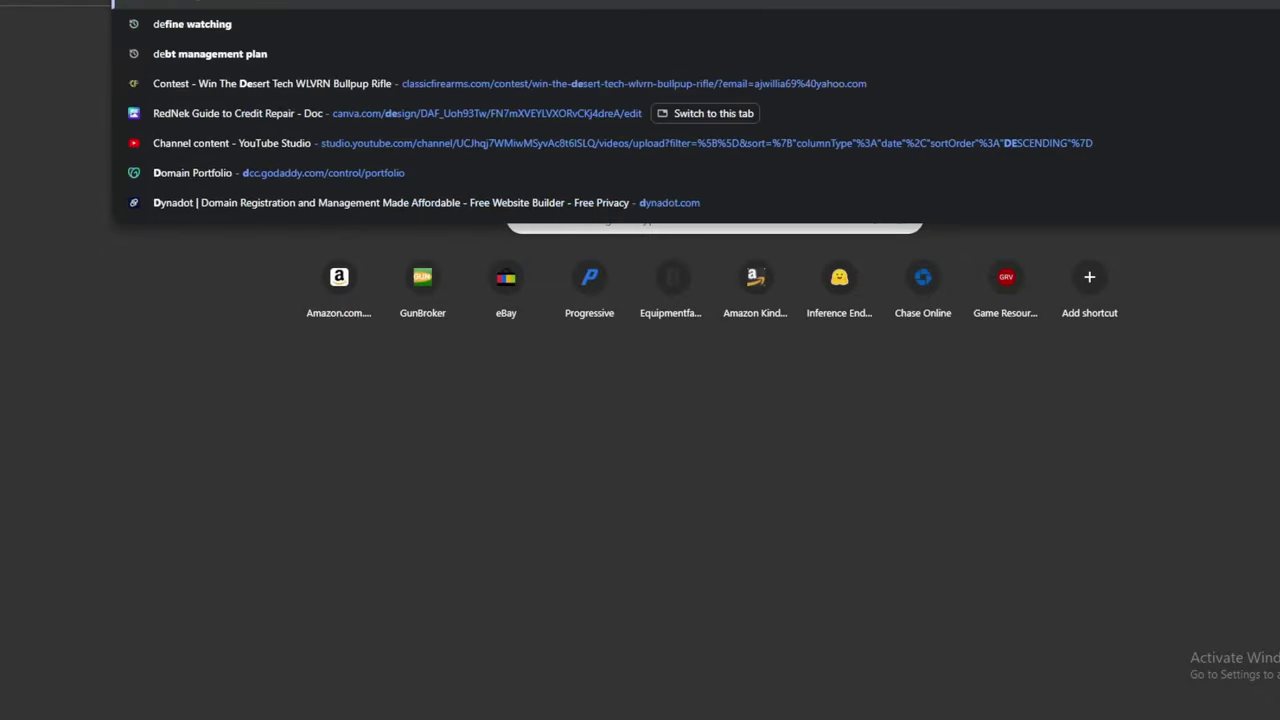
key("BackSpace")
key("BackSpace")
type("allocation turn")
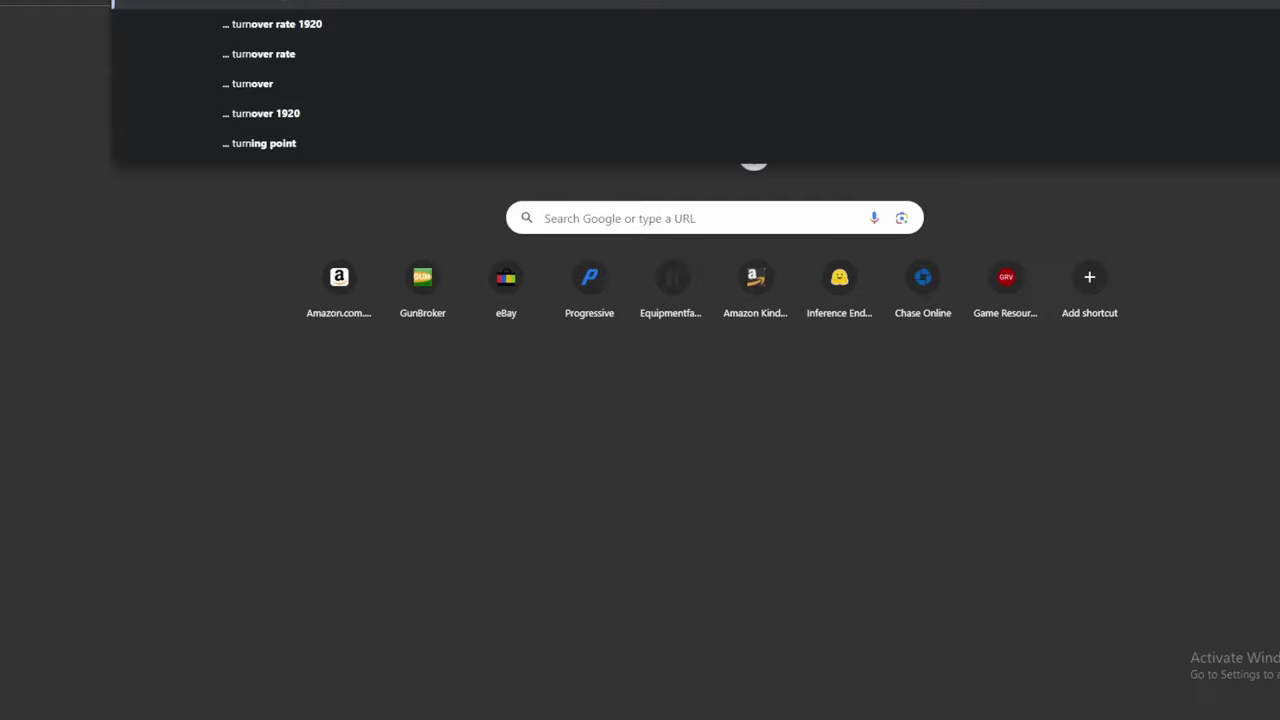
left_click(737, 60)
Skim the dealer allocation results, narrow them to news, and return to the Declining Manufacturing Output slide
scroll(646, 450, "down", 3)
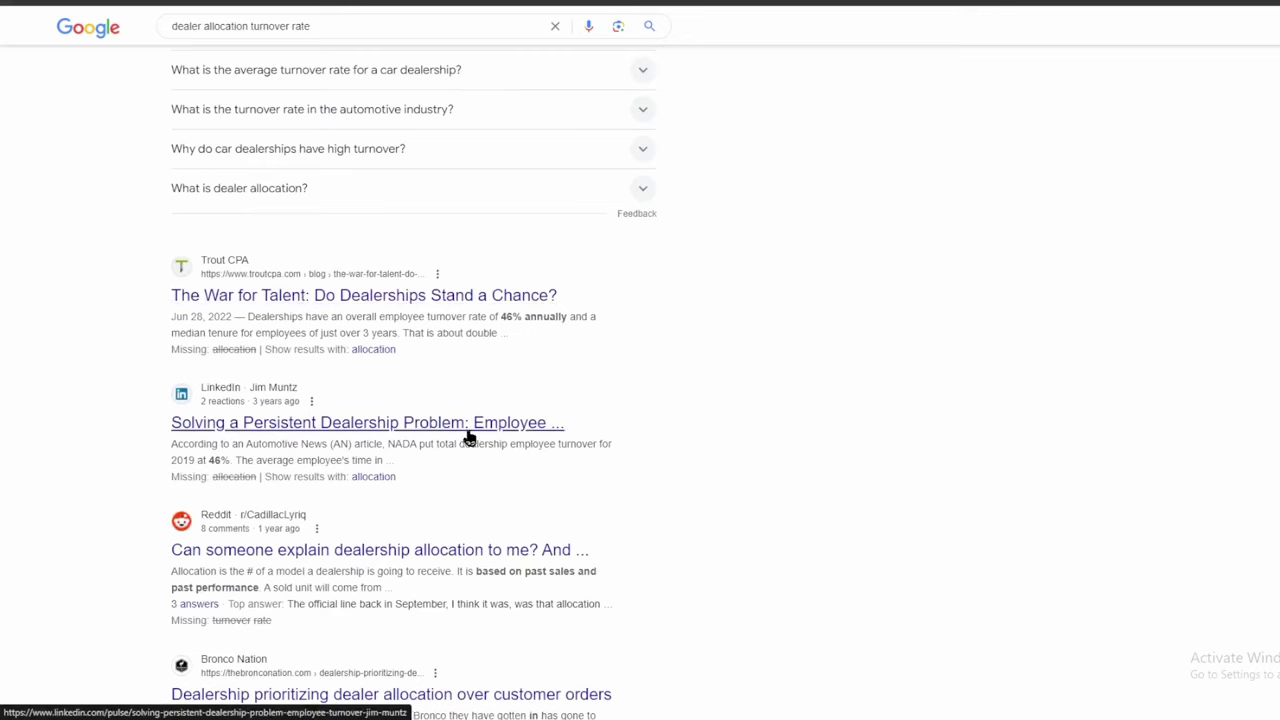
scroll(554, 297, "up", 3)
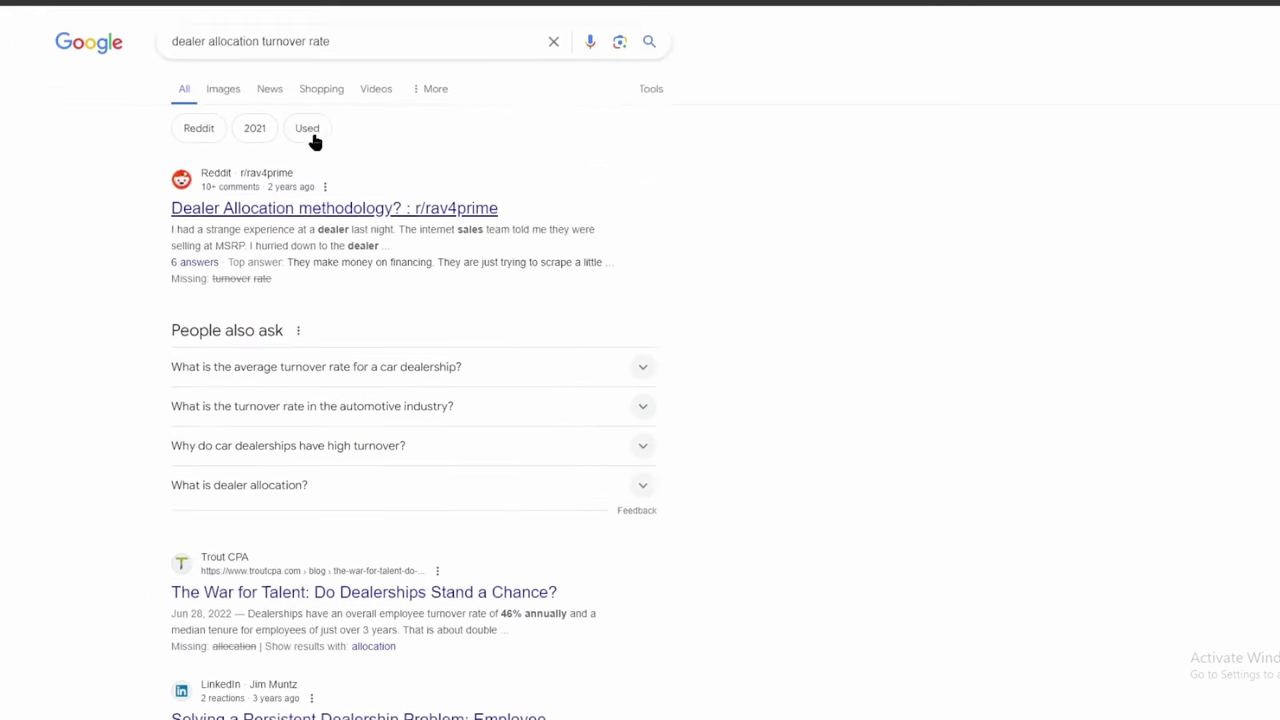
left_click(263, 97)
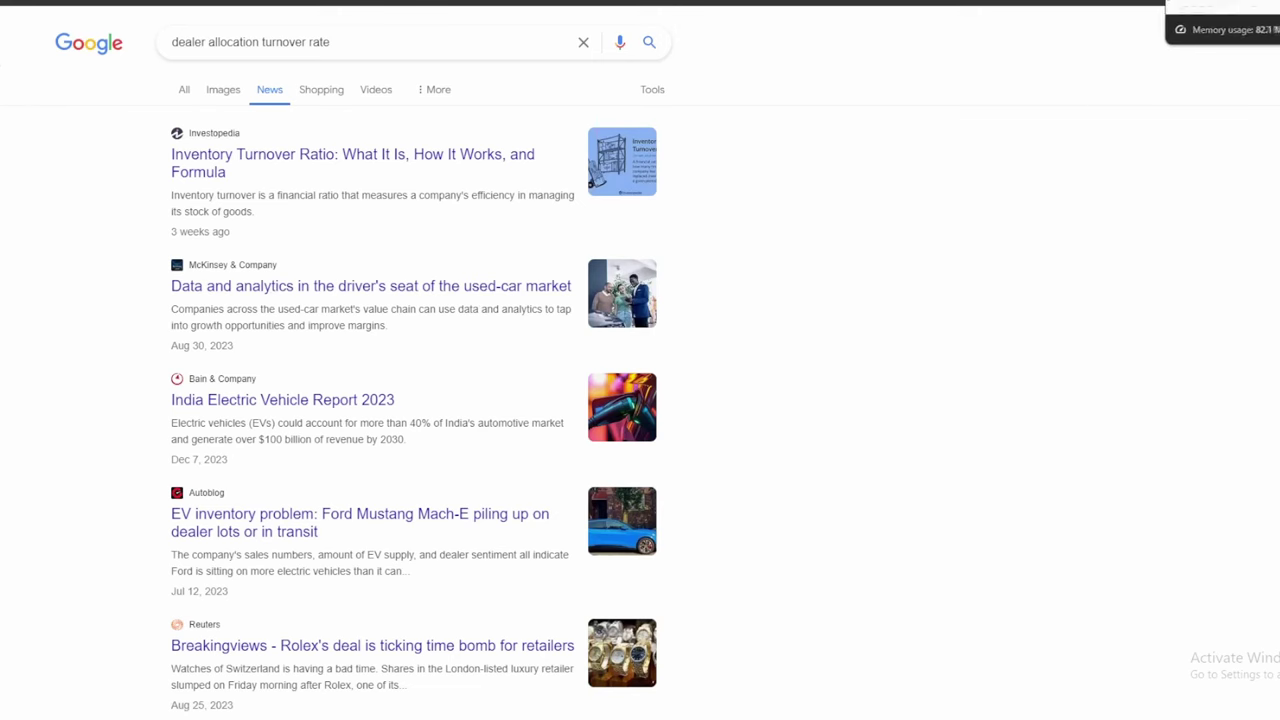
left_click(1177, 3)
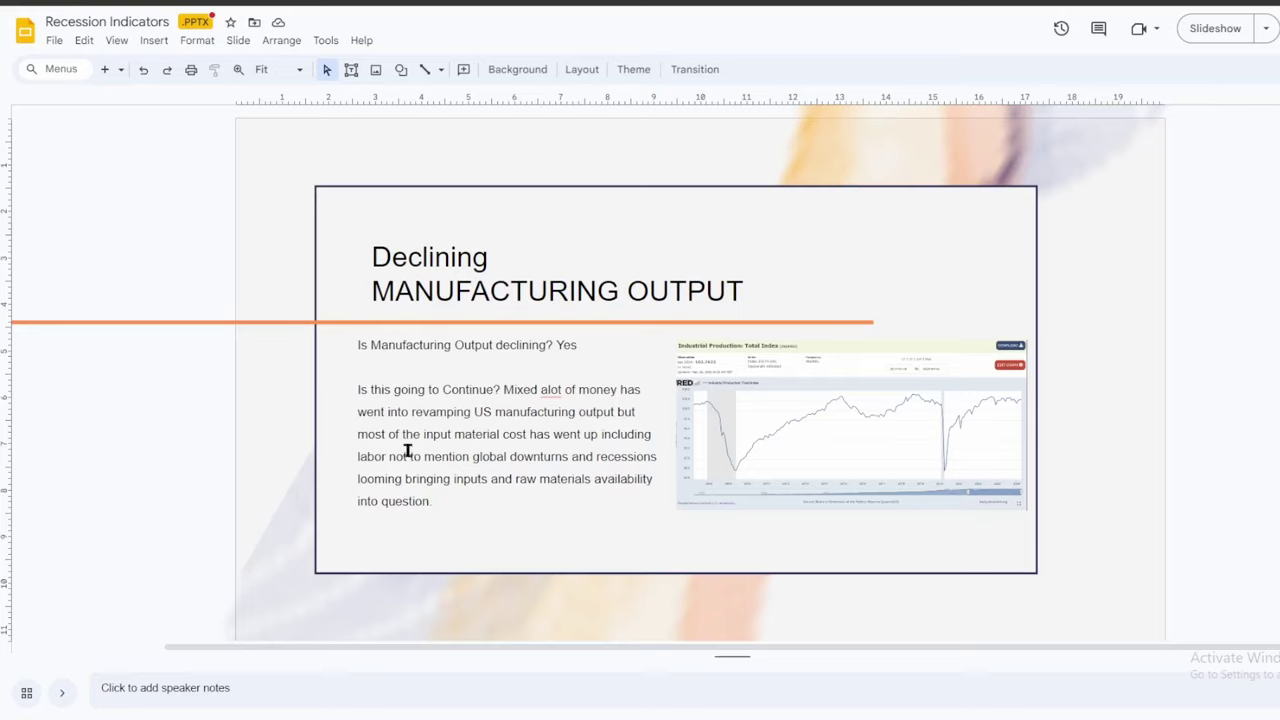
left_click(512, 418)
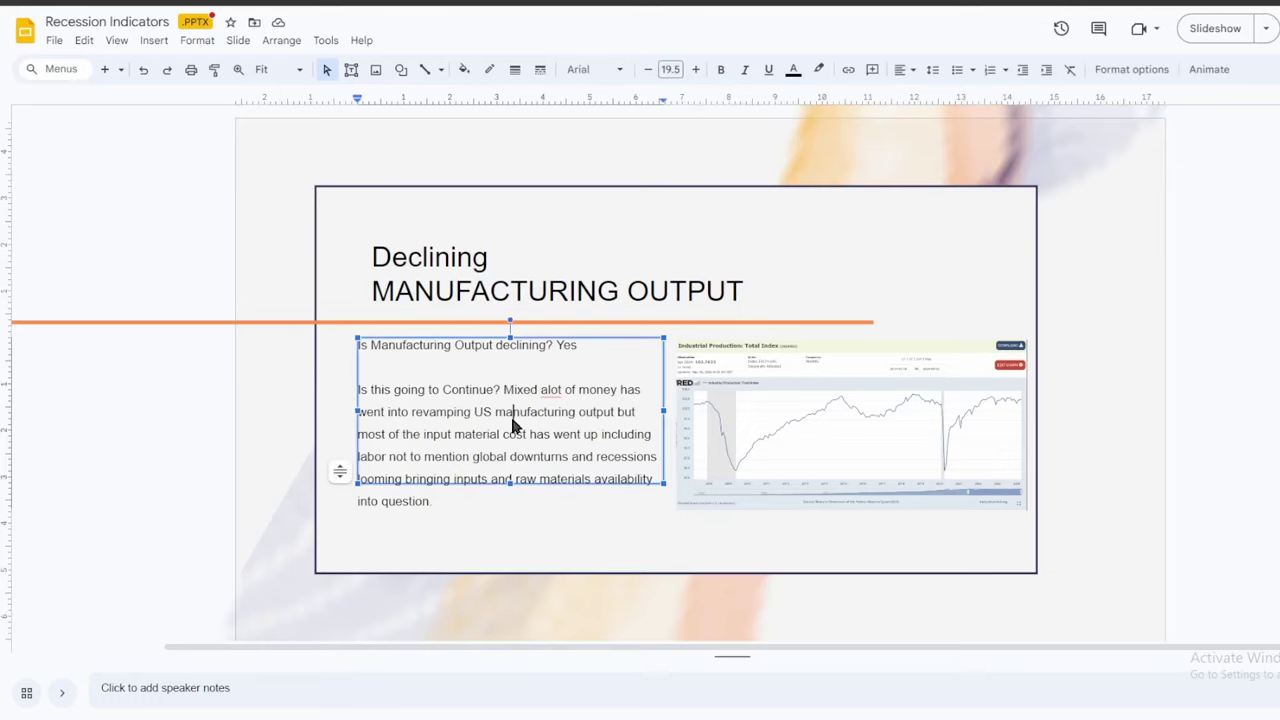
left_click(988, 263)
left_click(1130, 255)
left_click(1252, 308)
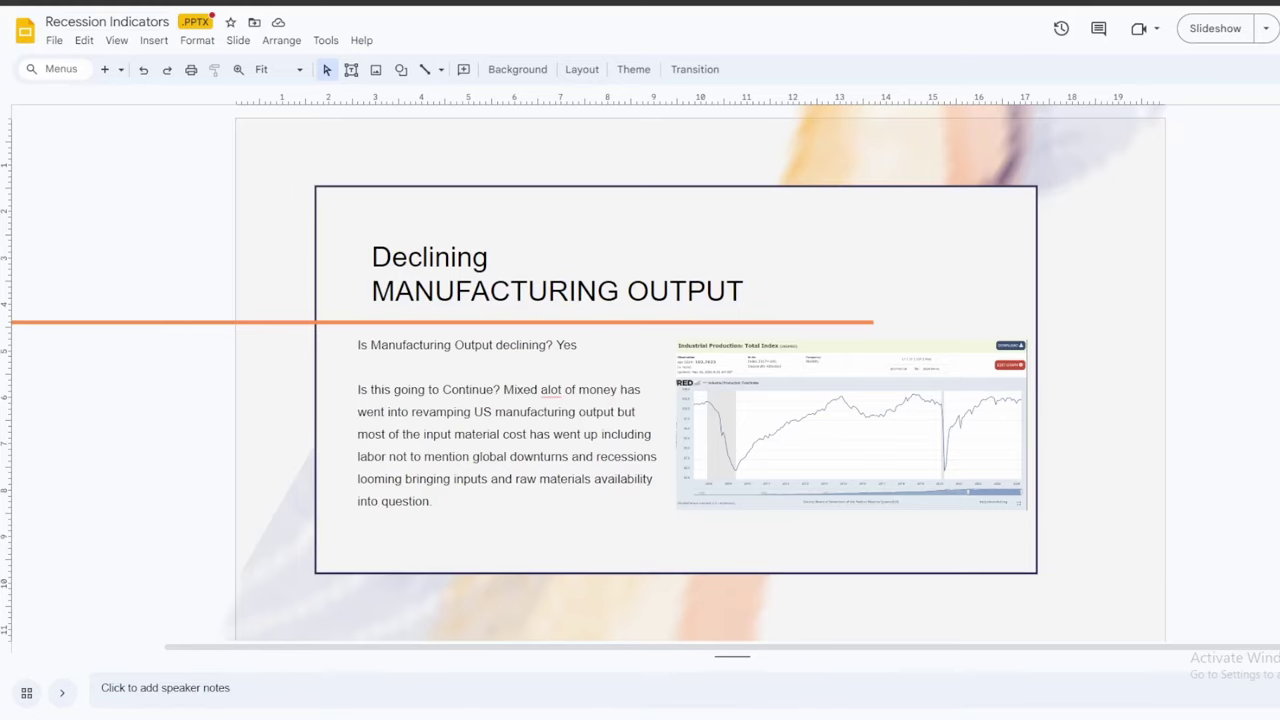
Advance to the Housing Market Activity slide and bring up FRED's New Privately-Owned Housing Units Under Construction: Total Units graph
key("Down")
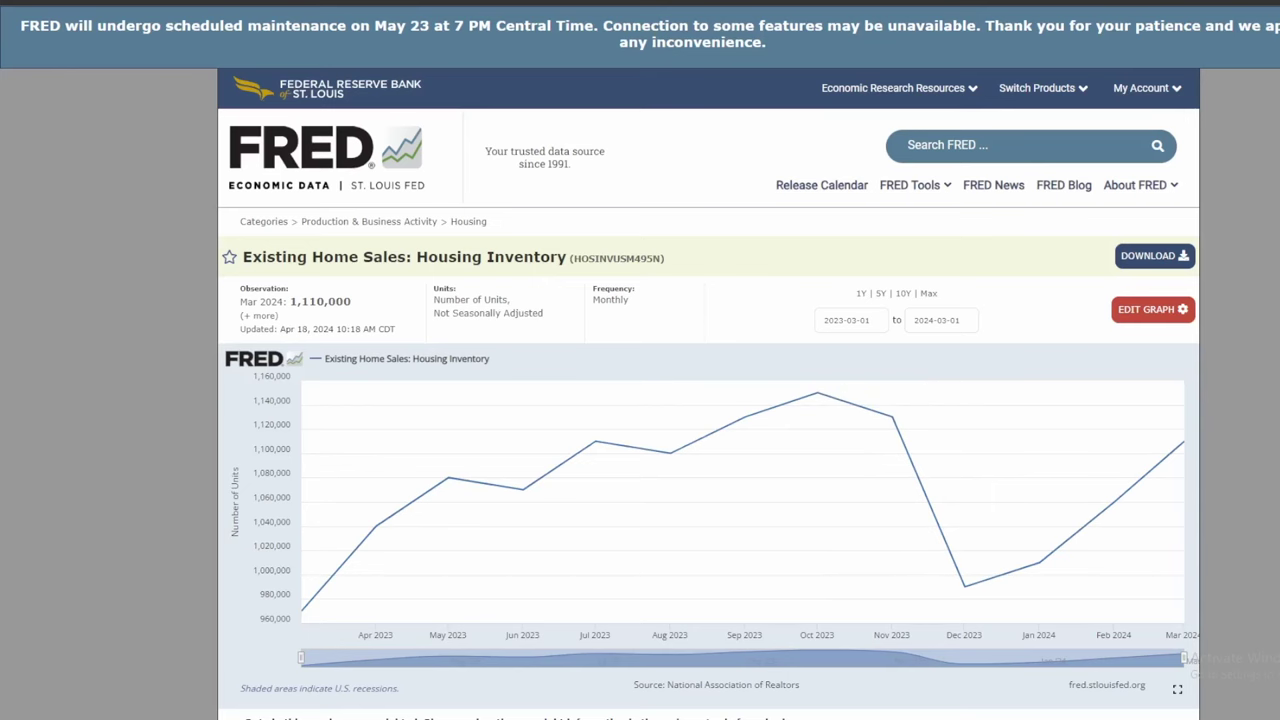
key("alt+Left")
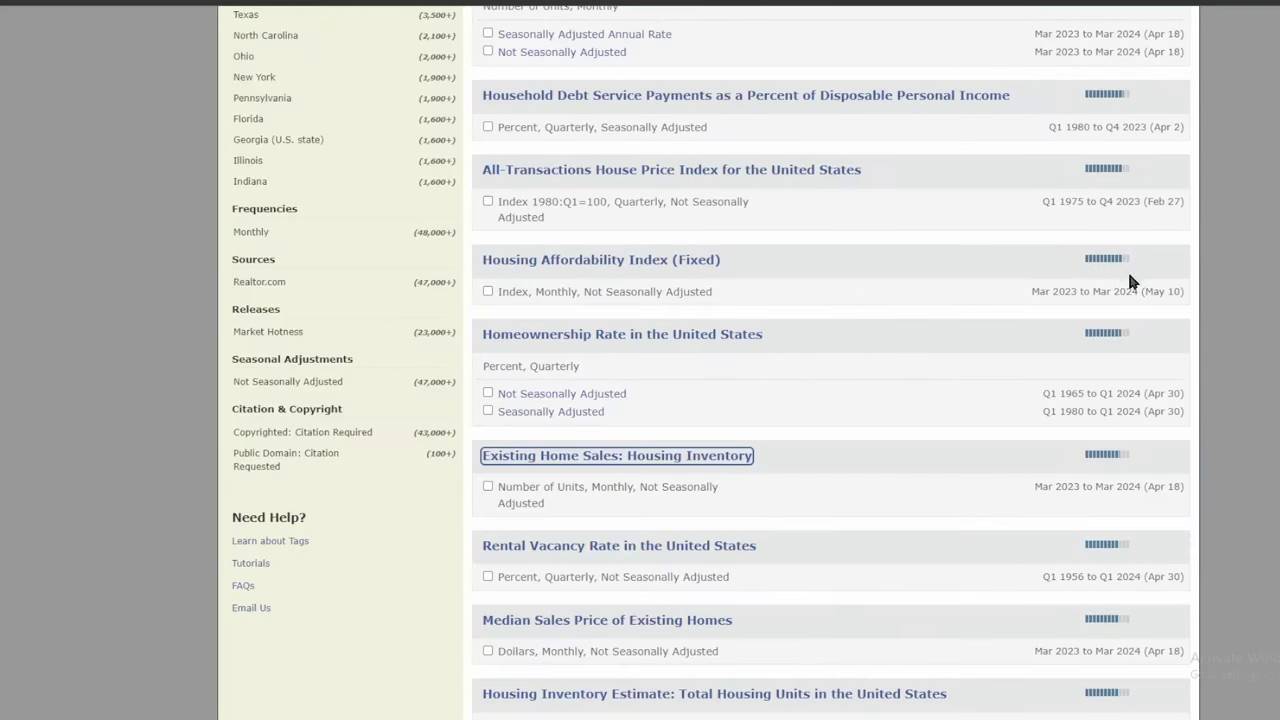
key("alt+Left")
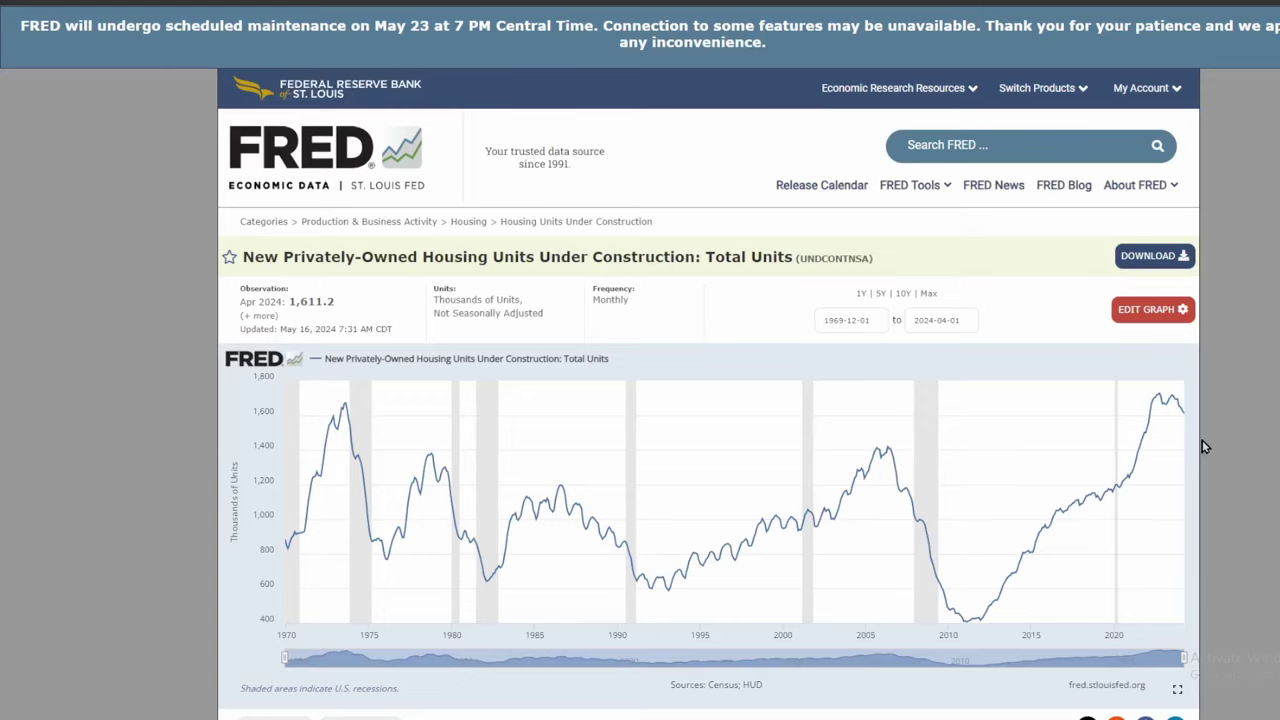
mouse_move(1158, 420)
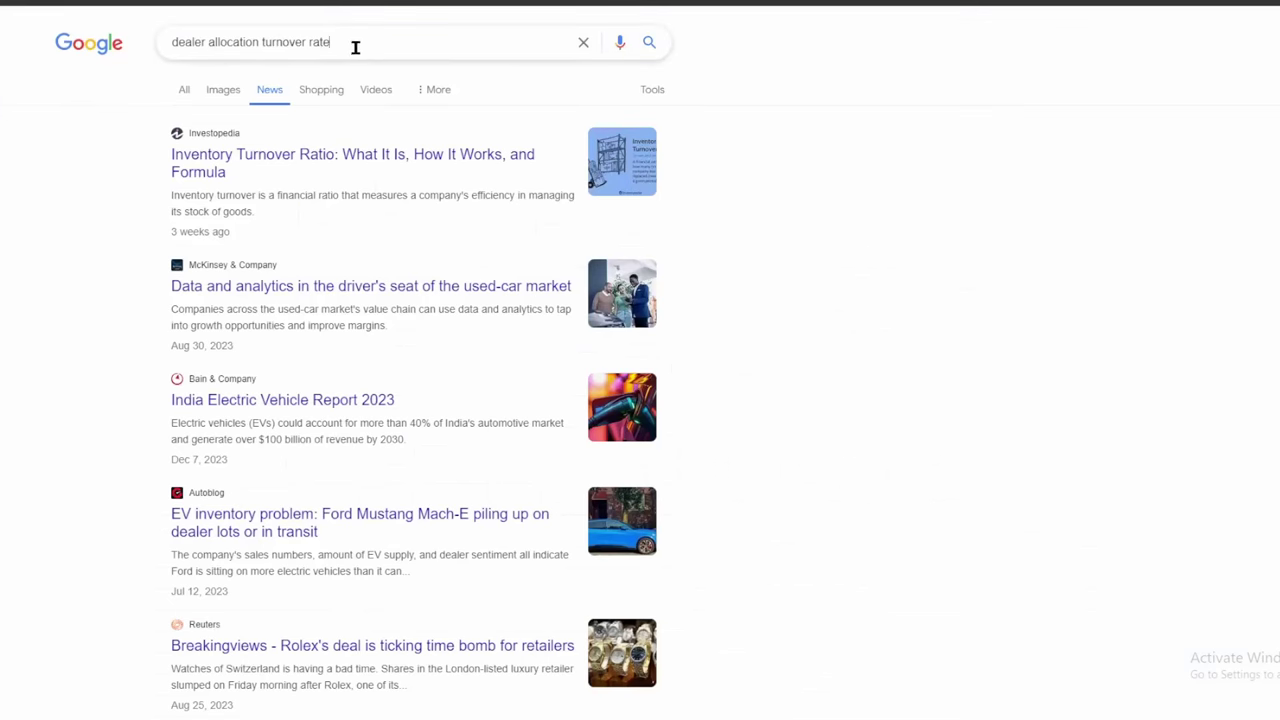
Examine the United States Existing Home Sales page on Trading Economics, including its calendar and related housing indicators
left_click_drag(354, 46, 20, 70)
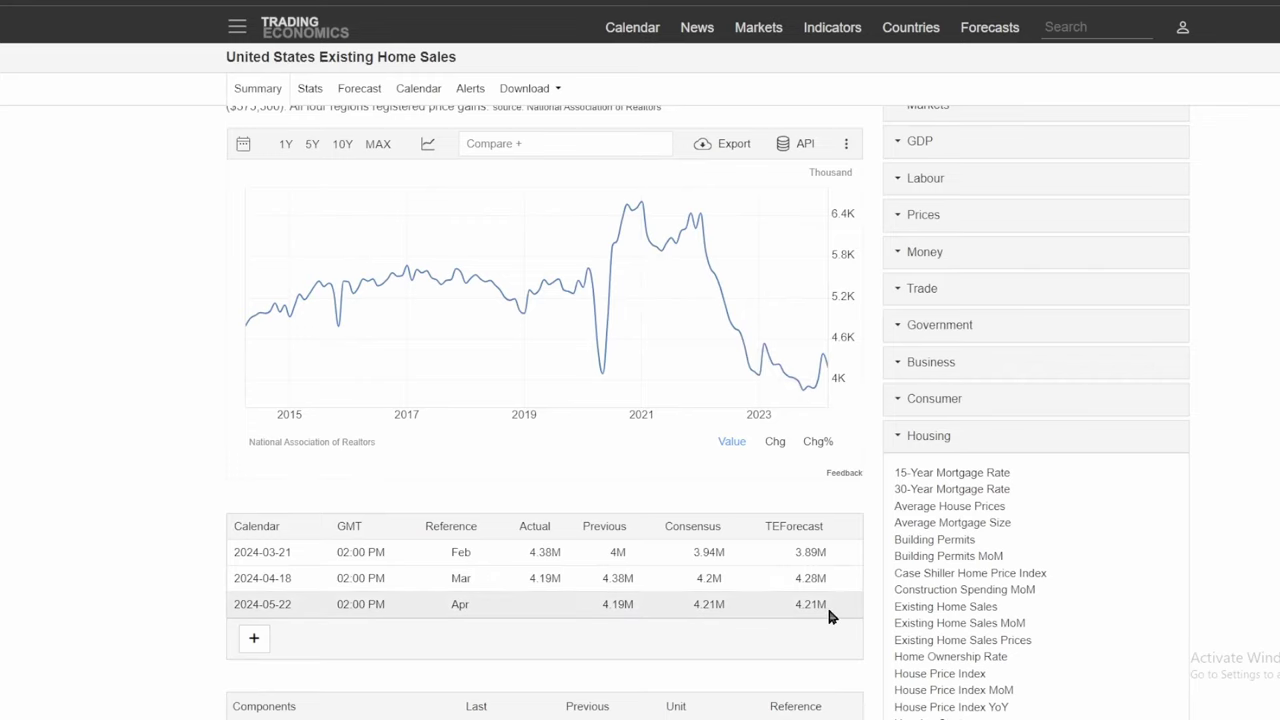
scroll(826, 603, "down", 6)
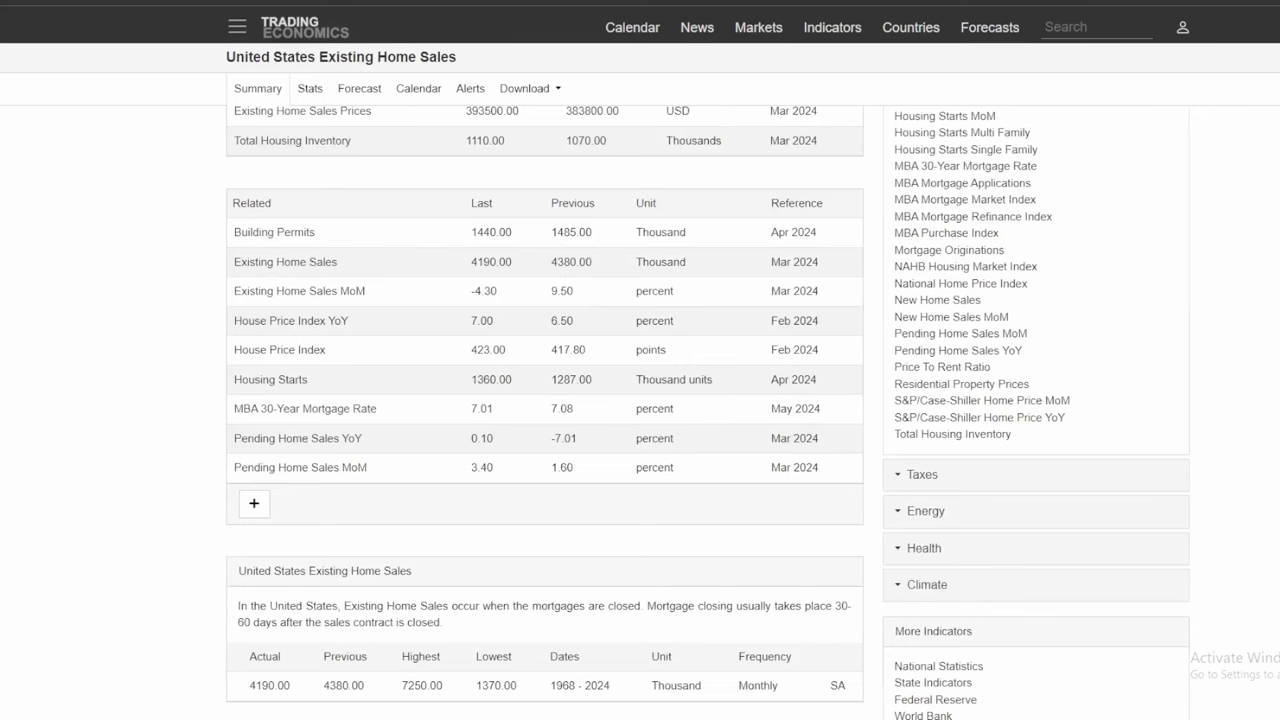
scroll(708, 413, "up", 6)
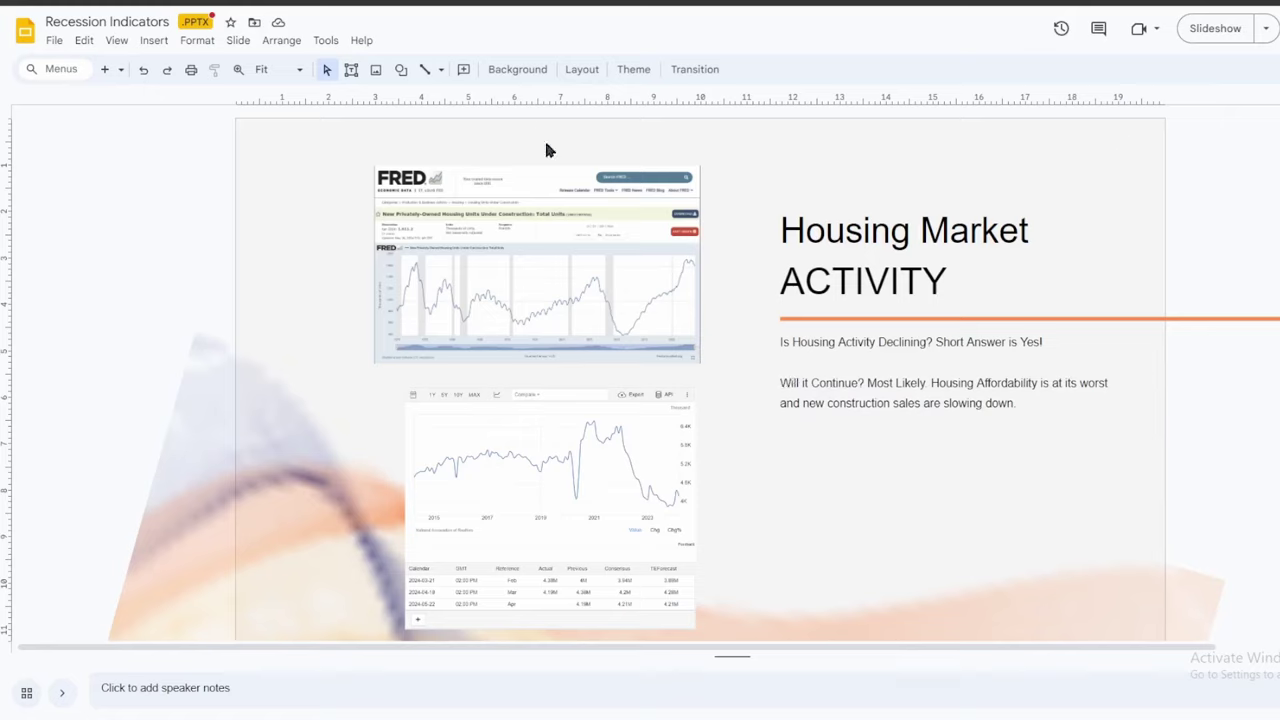
Move the deck on from Housing Market Activity and search Google News for "freddie mac plan"
key("Down")
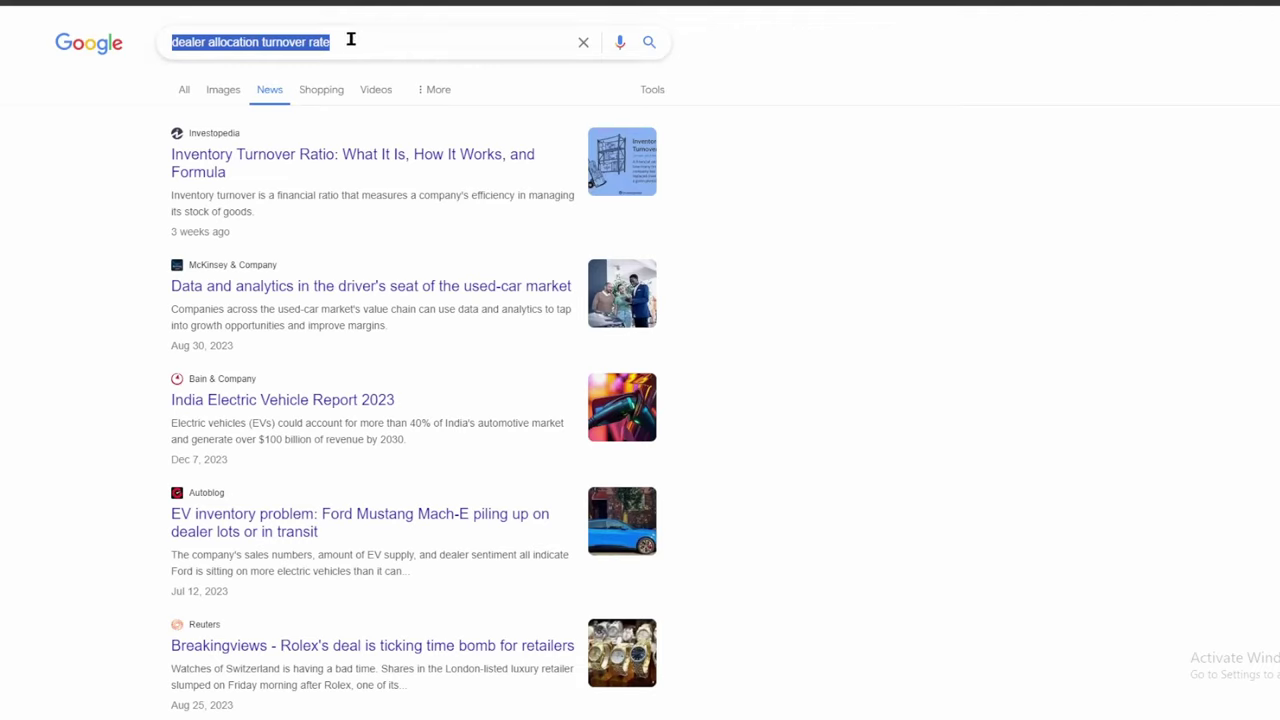
double_click(349, 40)
left_click_drag(349, 40, 137, 34)
type("free")
key("BackSpace")
type("ddie mac ")
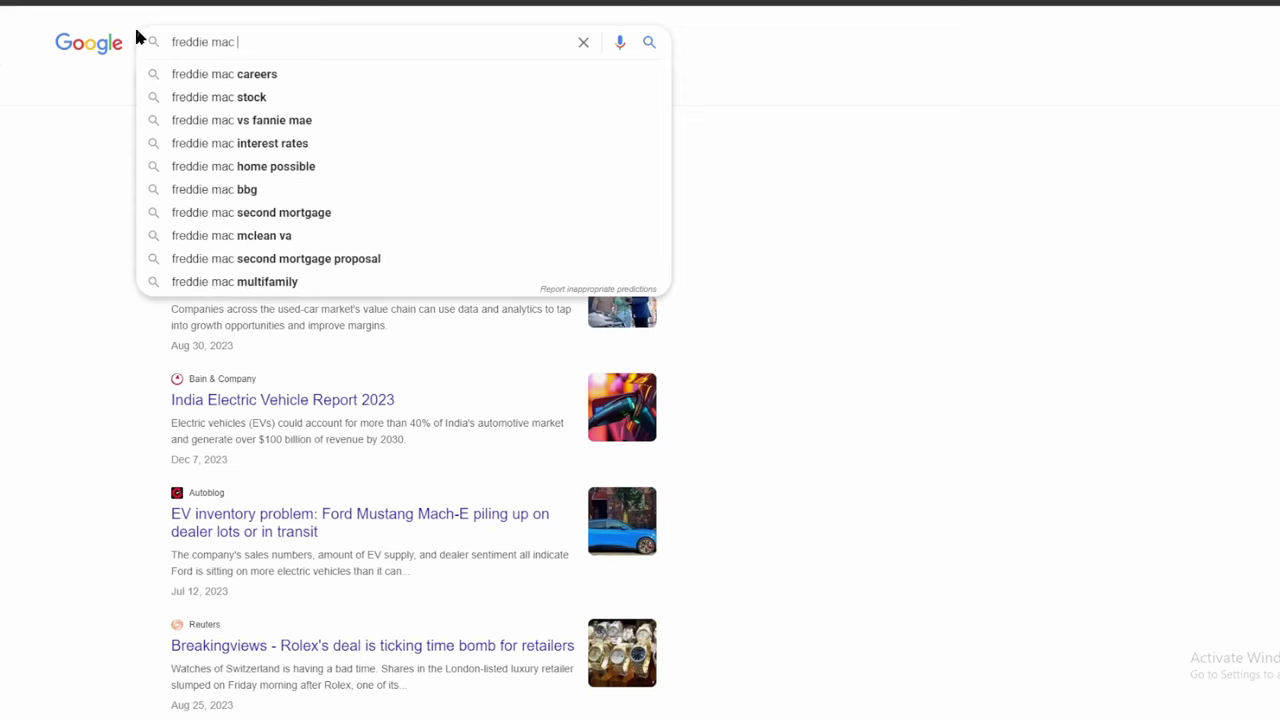
type("plan")
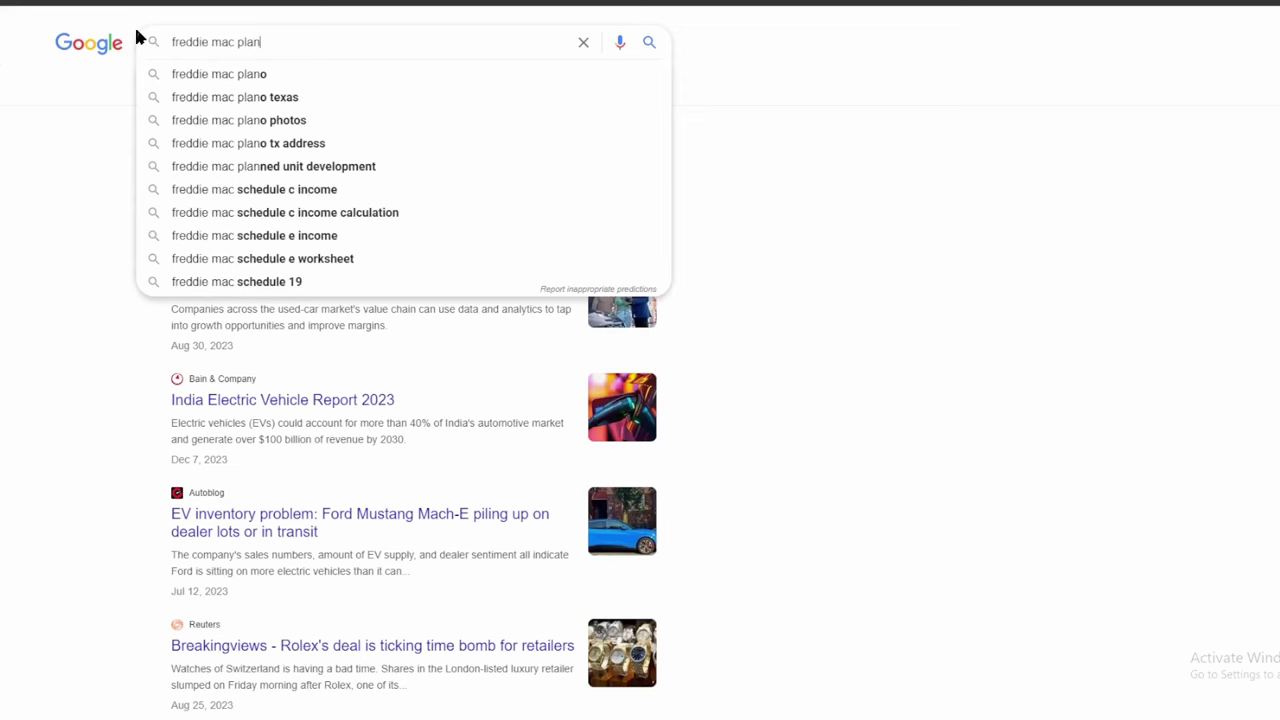
key("Return")
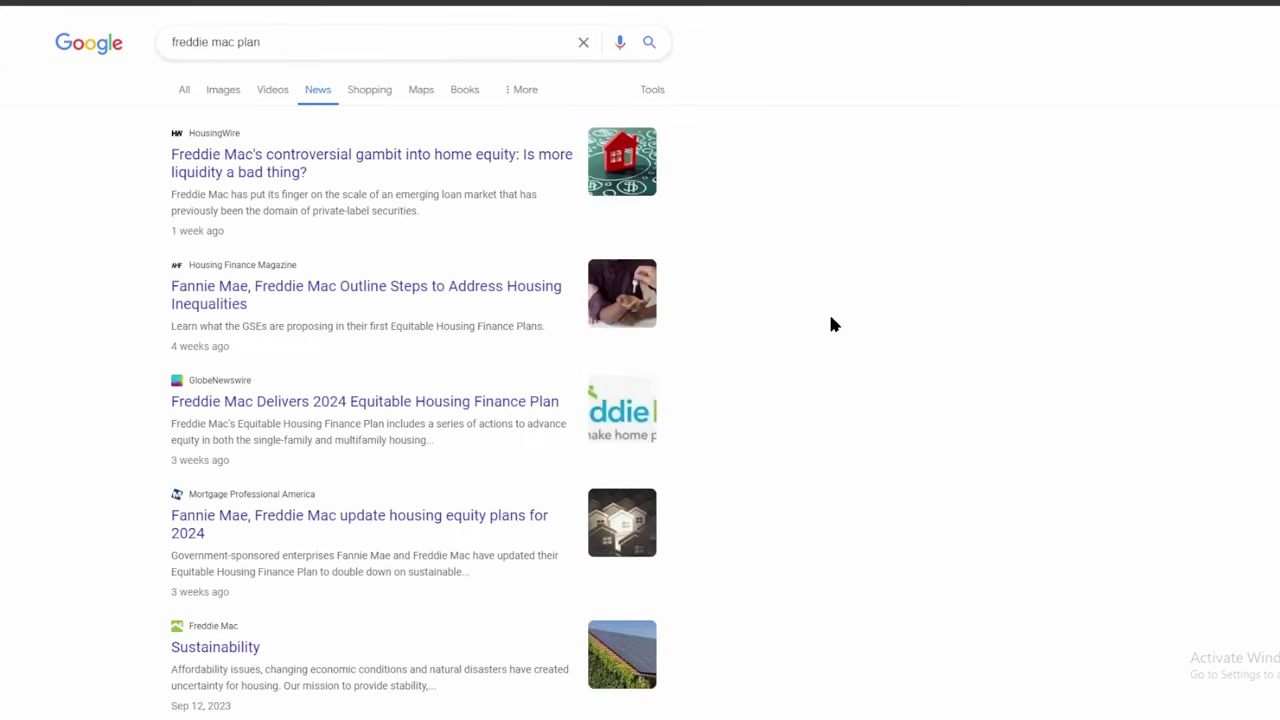
Open HousingWire's article on Freddie Mac's controversial gambit into home equity and dismiss the newsletter sign-up to read it
left_click(529, 163)
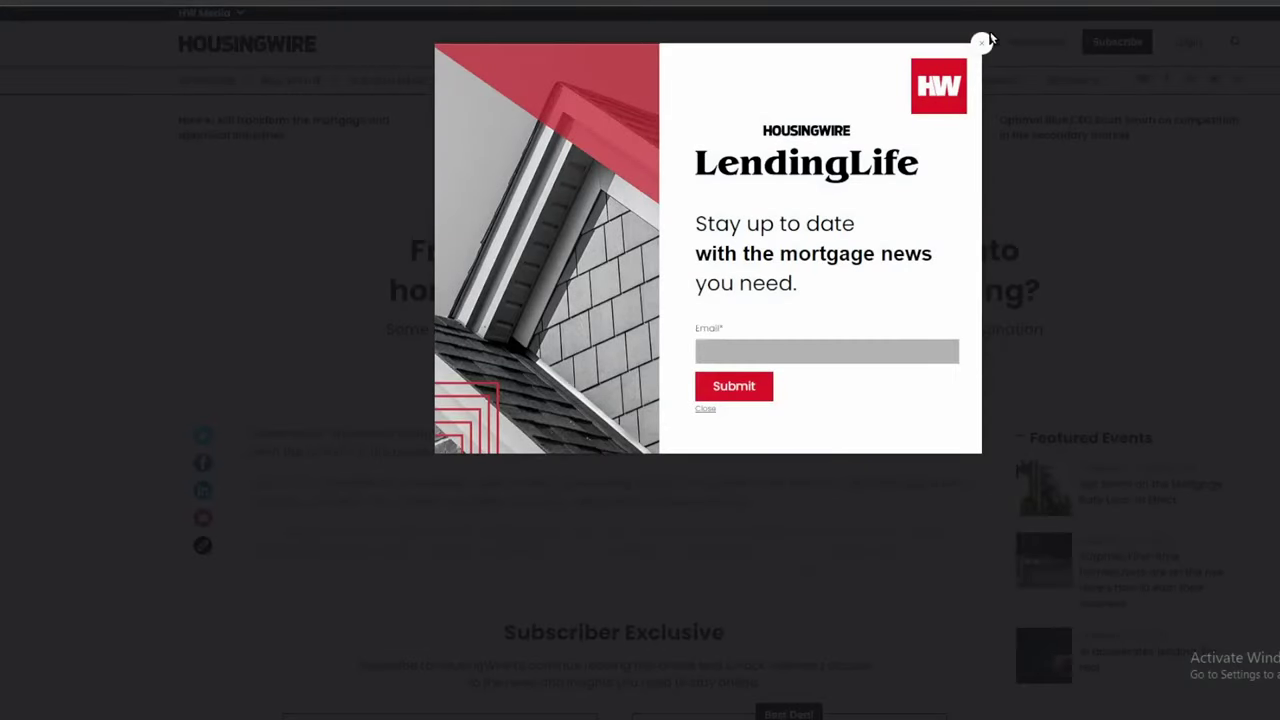
left_click(983, 41)
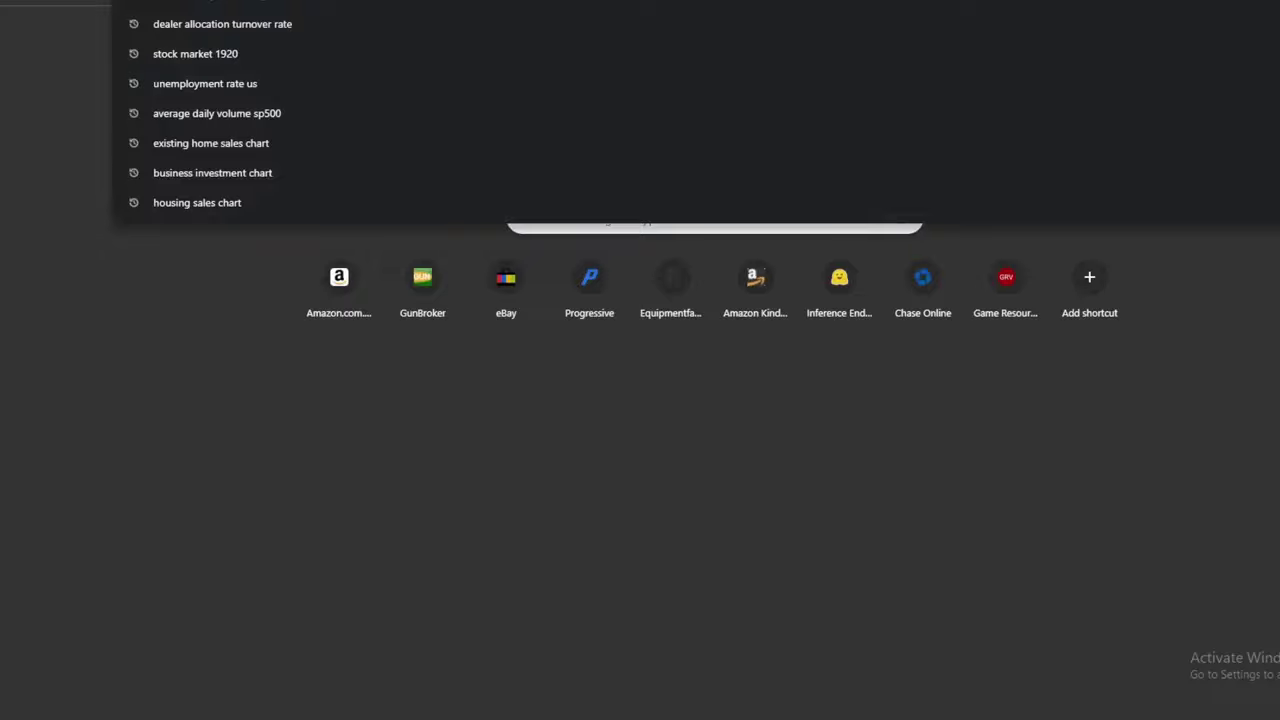
Search Google in a separate tab for "2008 financial crisis mortgage-backed securities" and bring up the results after revisiting the HousingWire article
type("2008 rece")
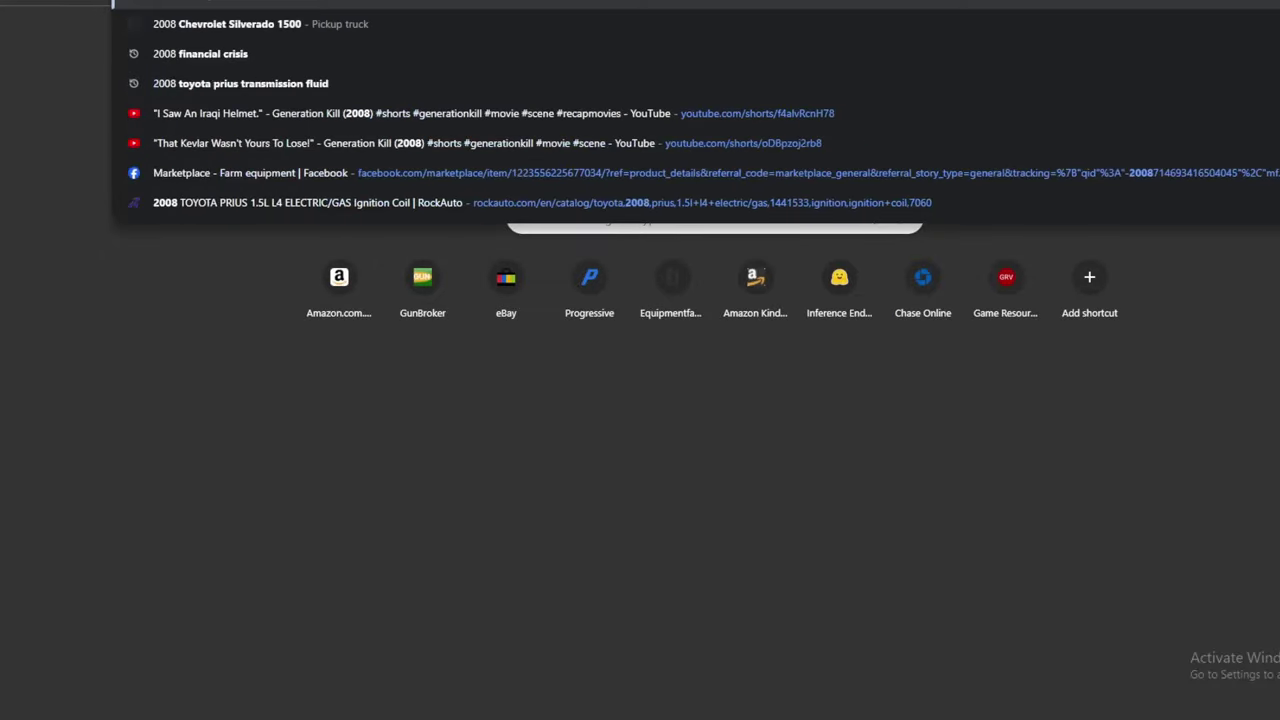
type("ssion mor")
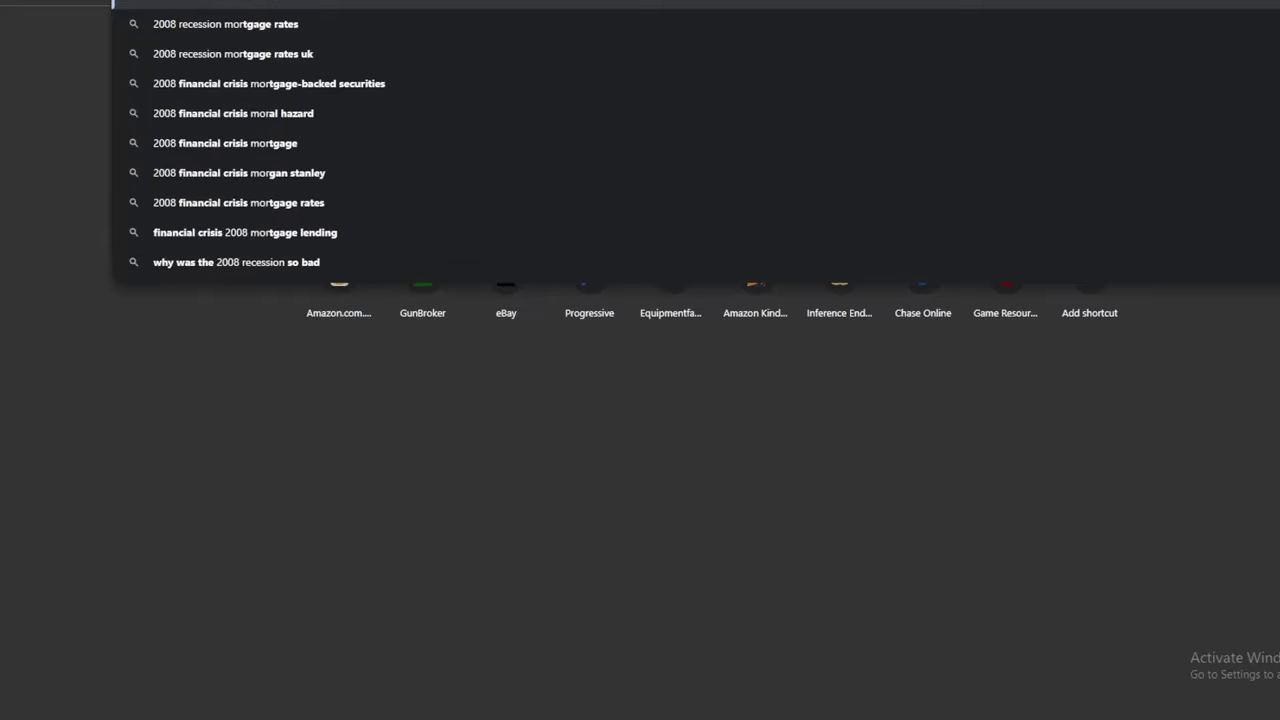
left_click(892, 83)
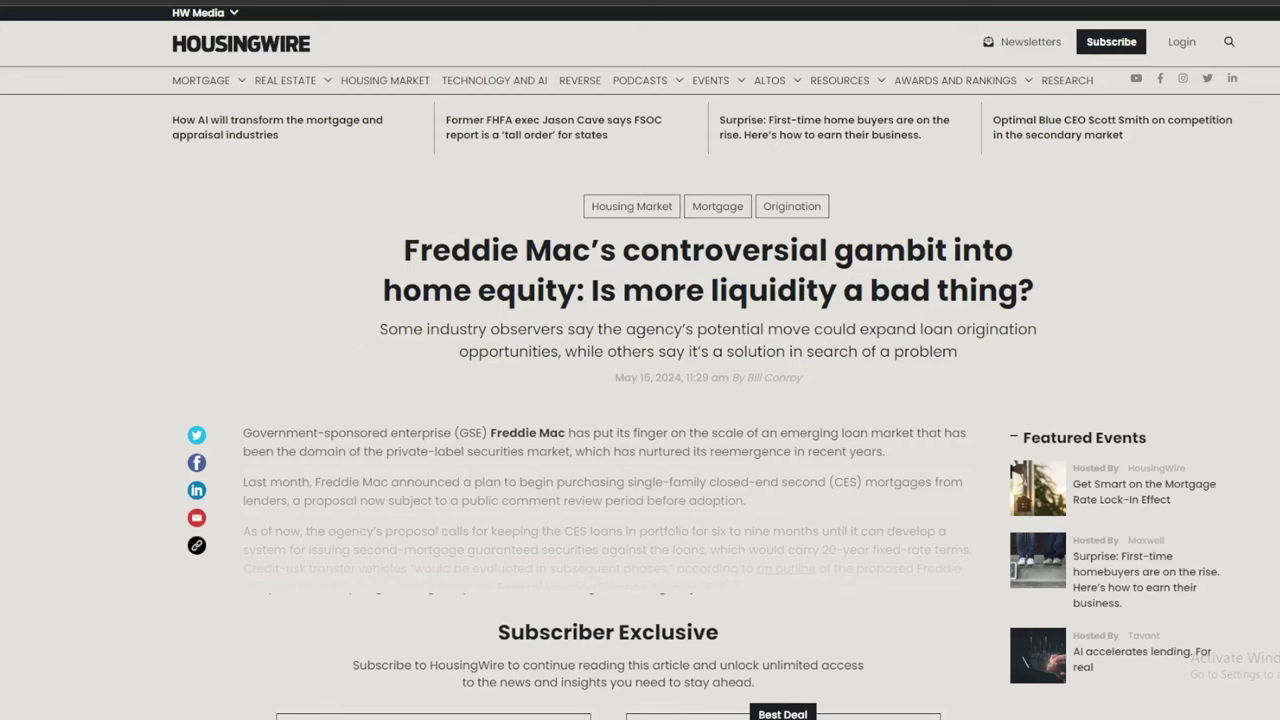
left_click(1220, 2)
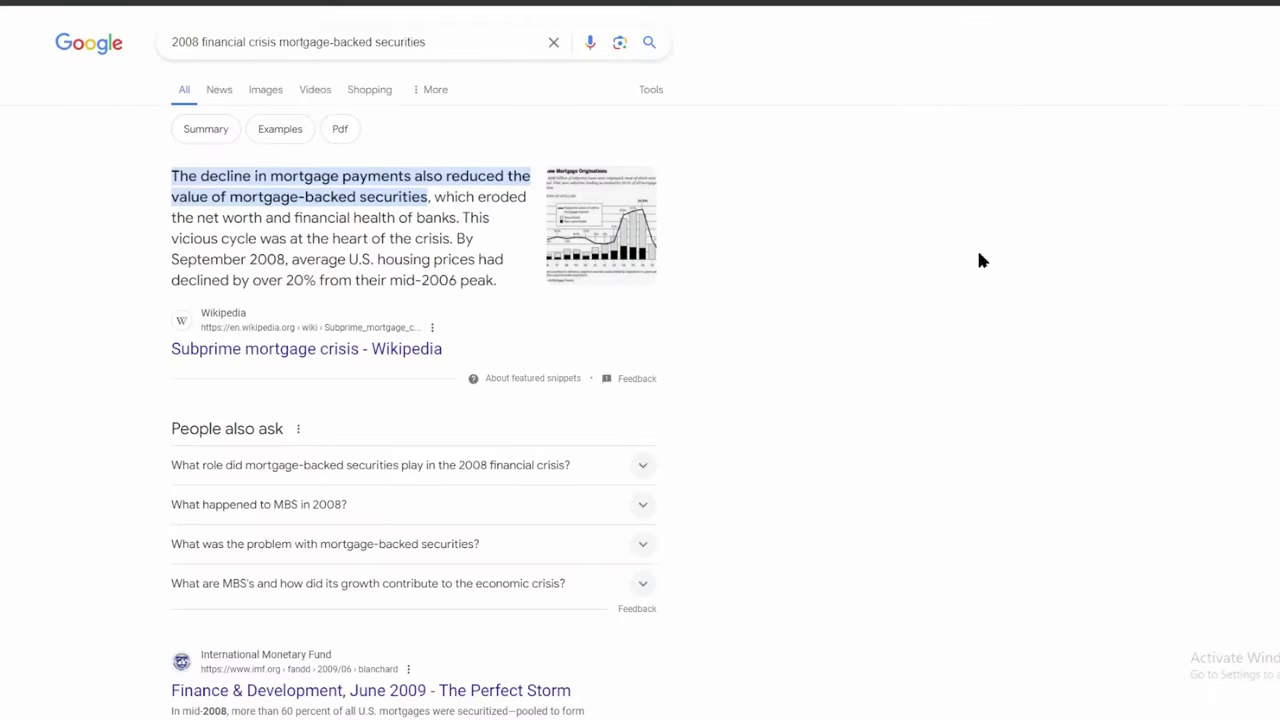